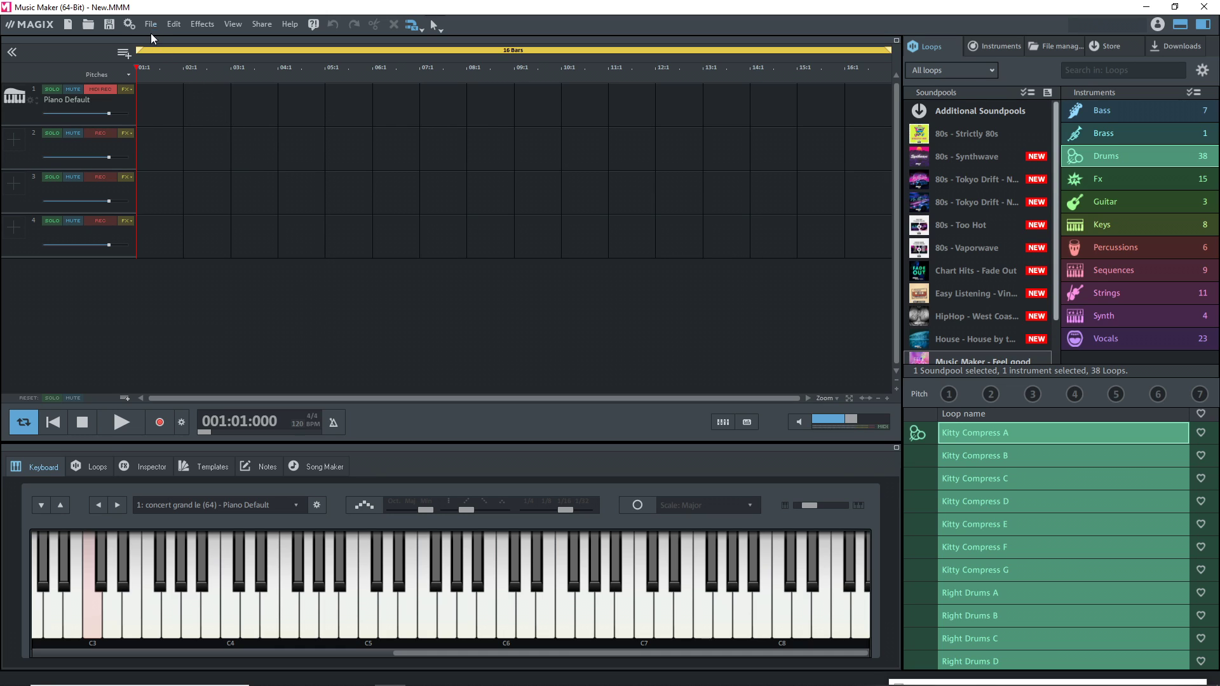
- In Program settings, keep FL Studio ASIO as the audio driver with ASIO Out 1+2 output
left_click(127, 23)
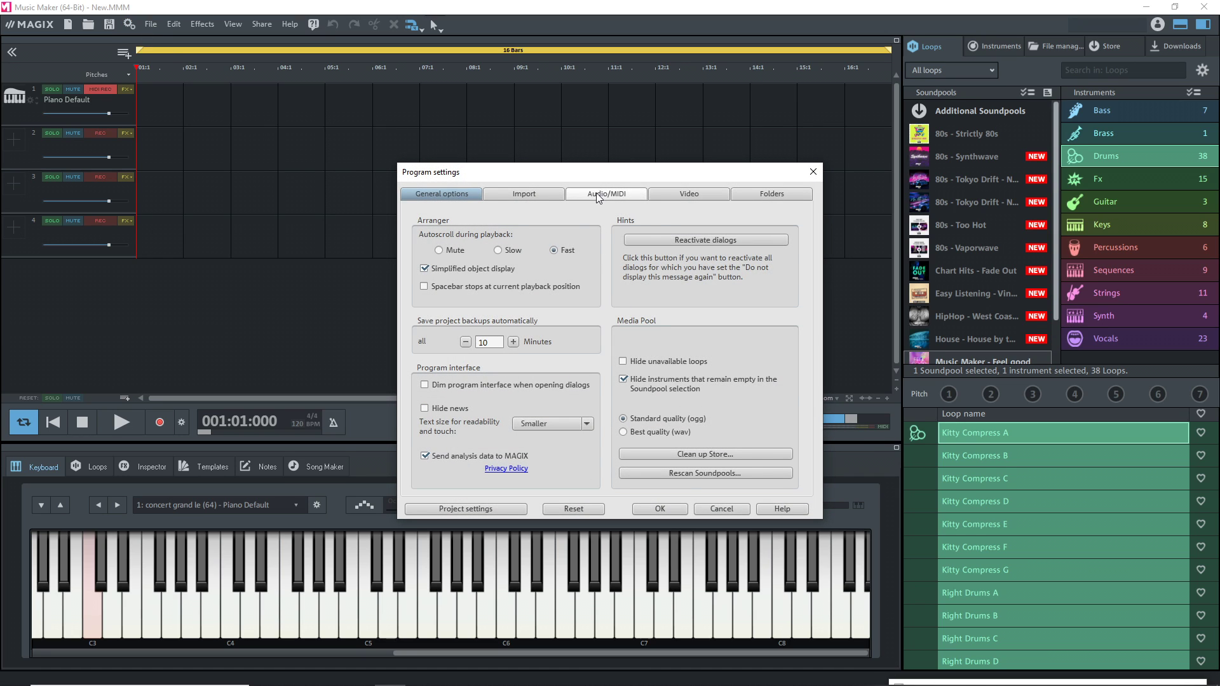
left_click(596, 193)
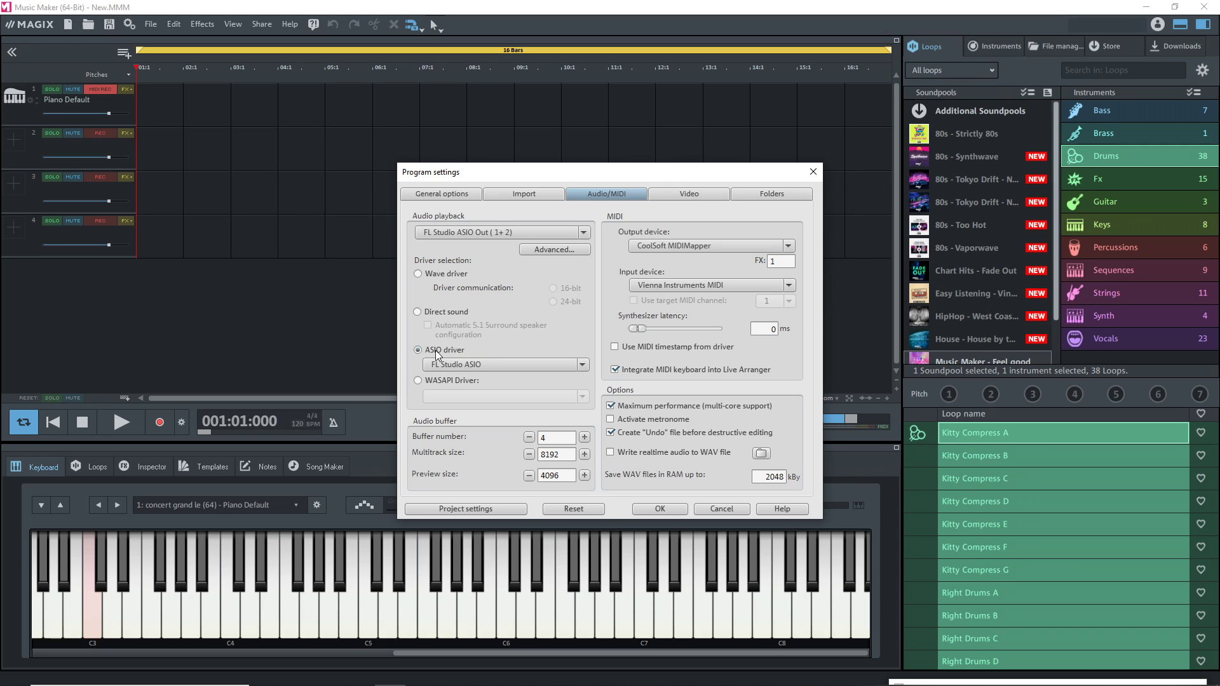
left_click(579, 366)
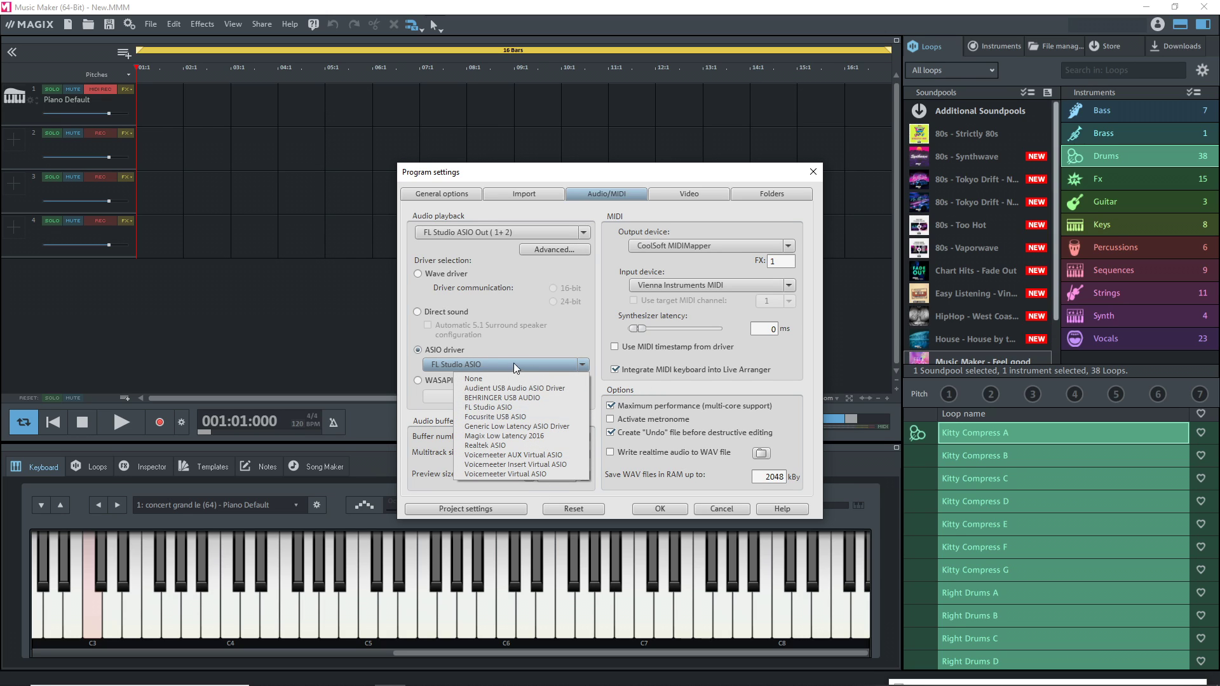
left_click(525, 345)
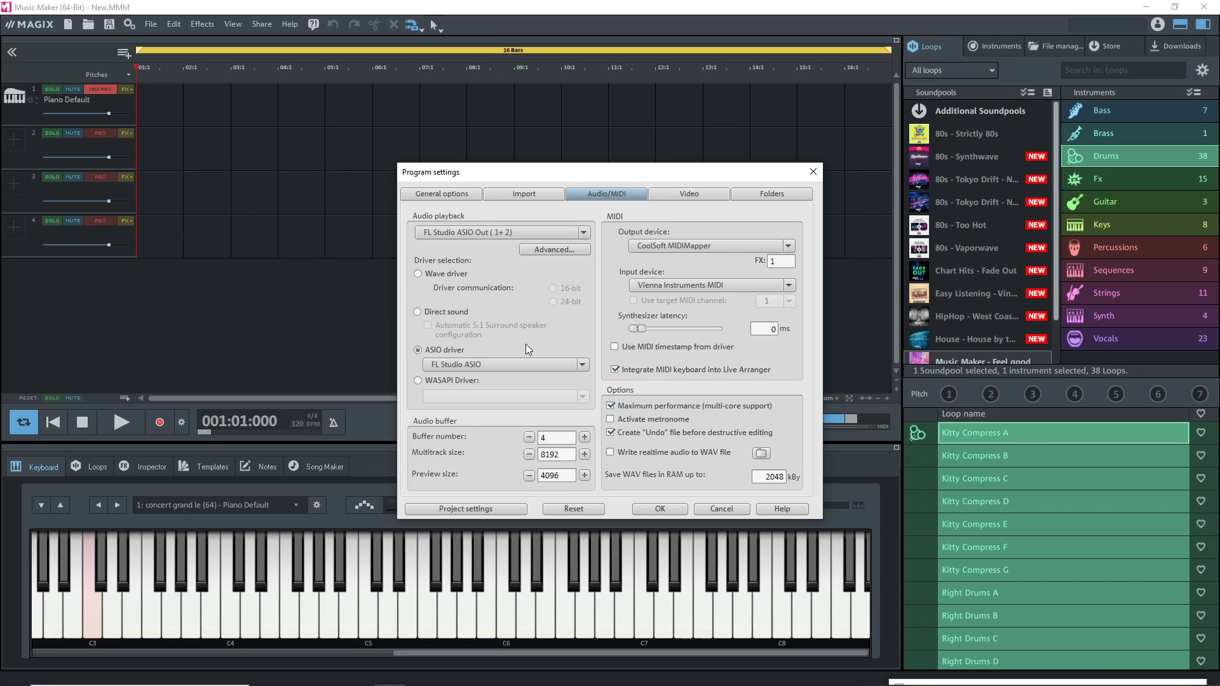
left_click(526, 233)
left_click(433, 249)
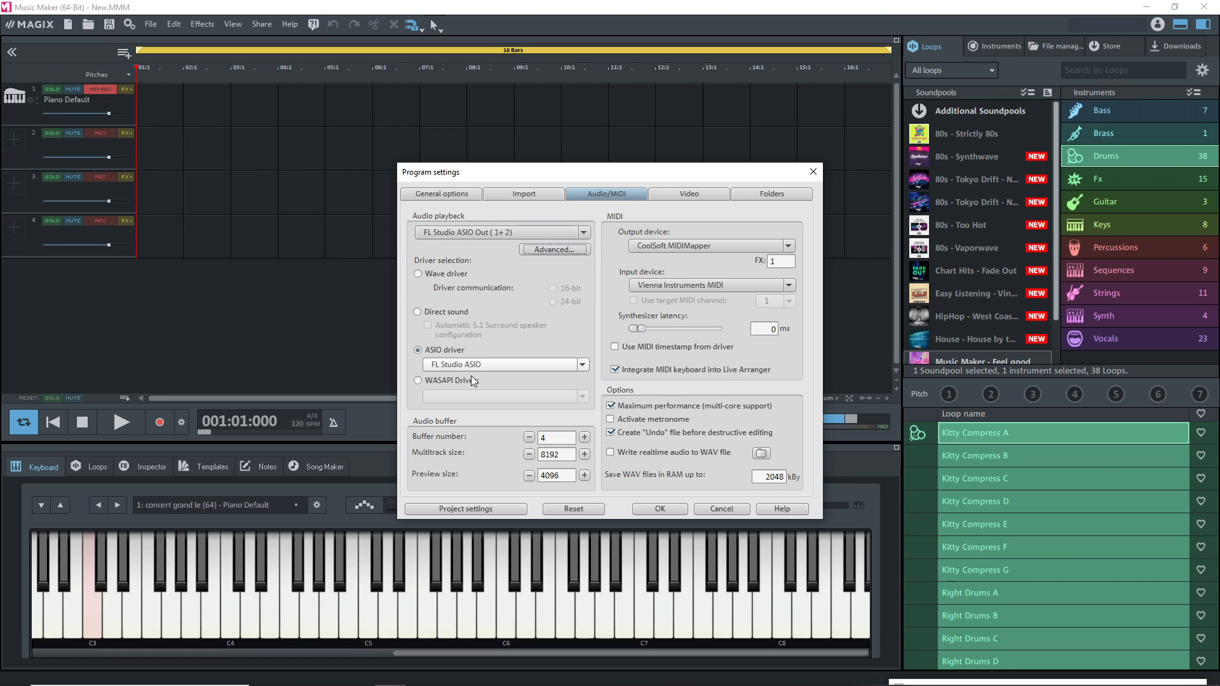
left_click(669, 510)
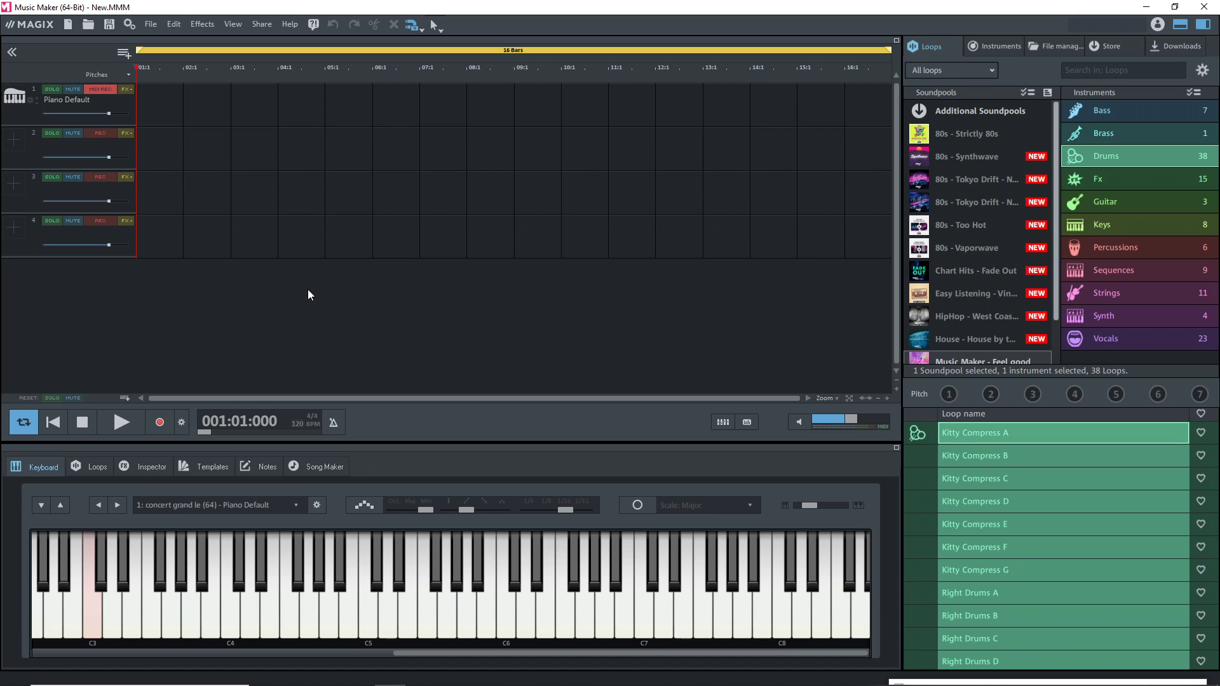
- Delete the Piano Default track and add a new empty track from the Edit menu
right_click(29, 118)
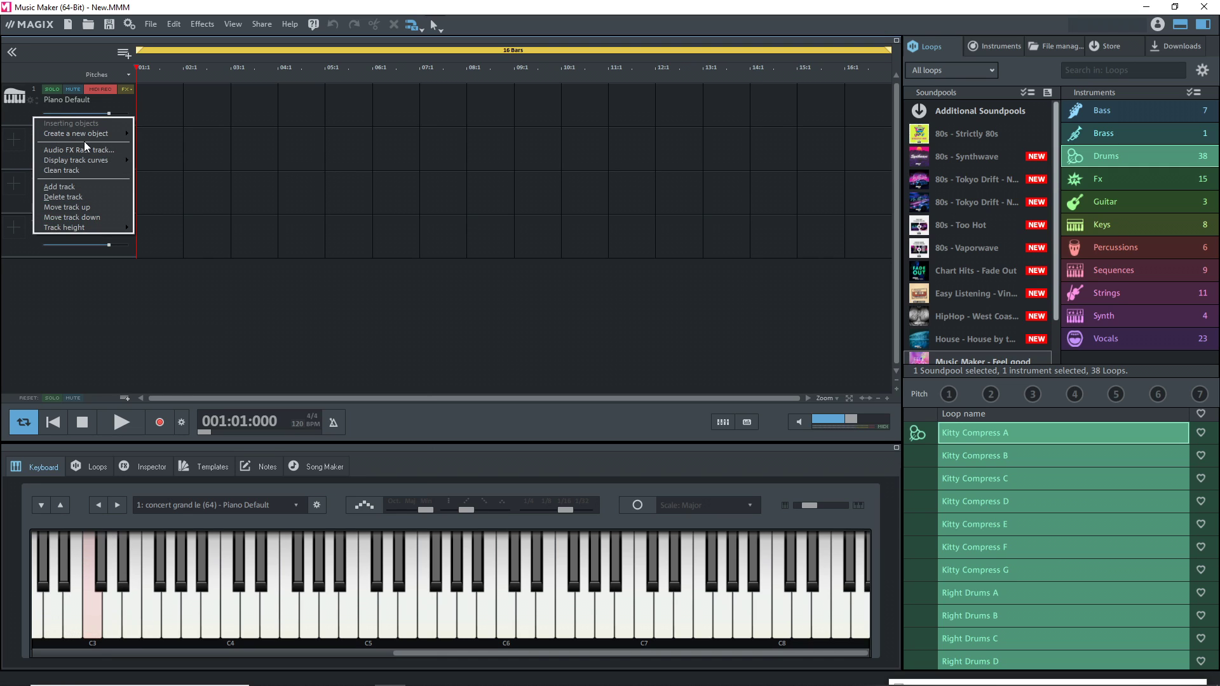
left_click(89, 196)
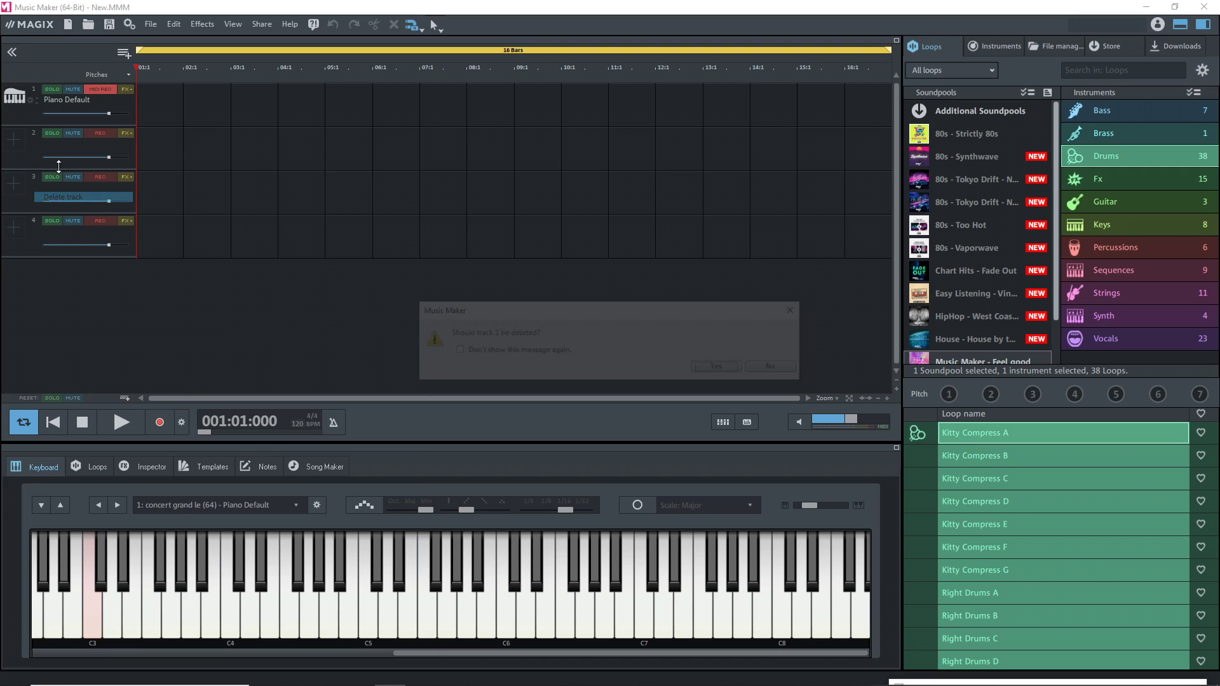
left_click(718, 367)
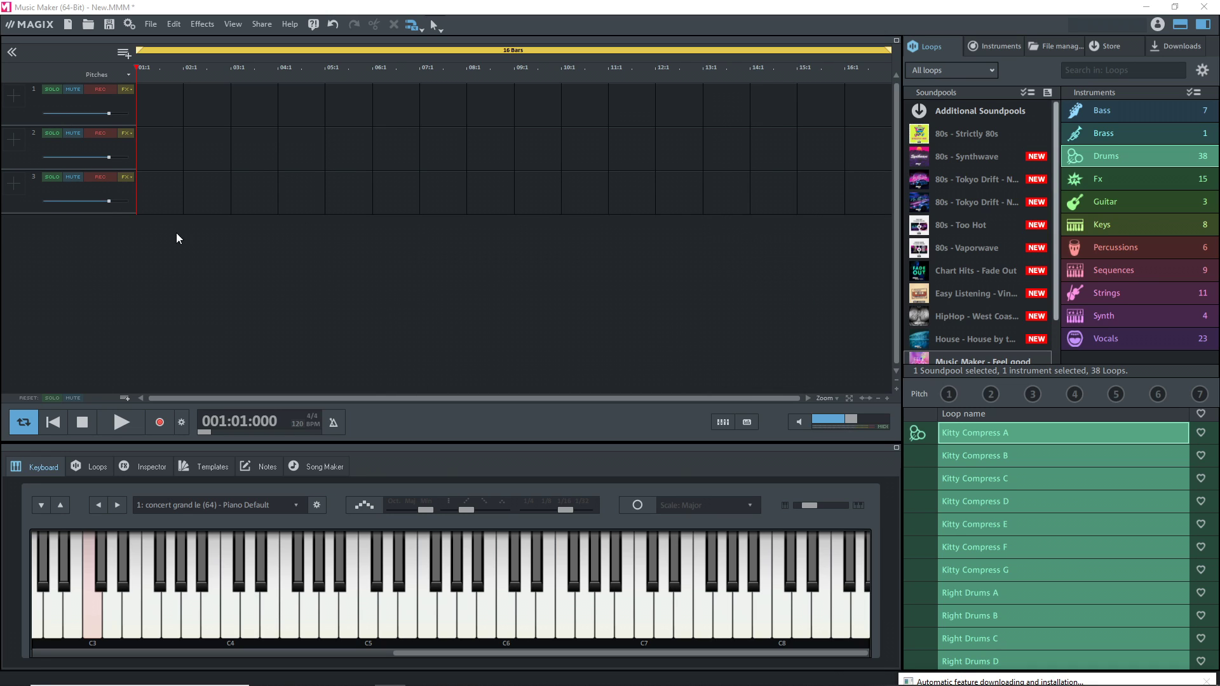
left_click(174, 24)
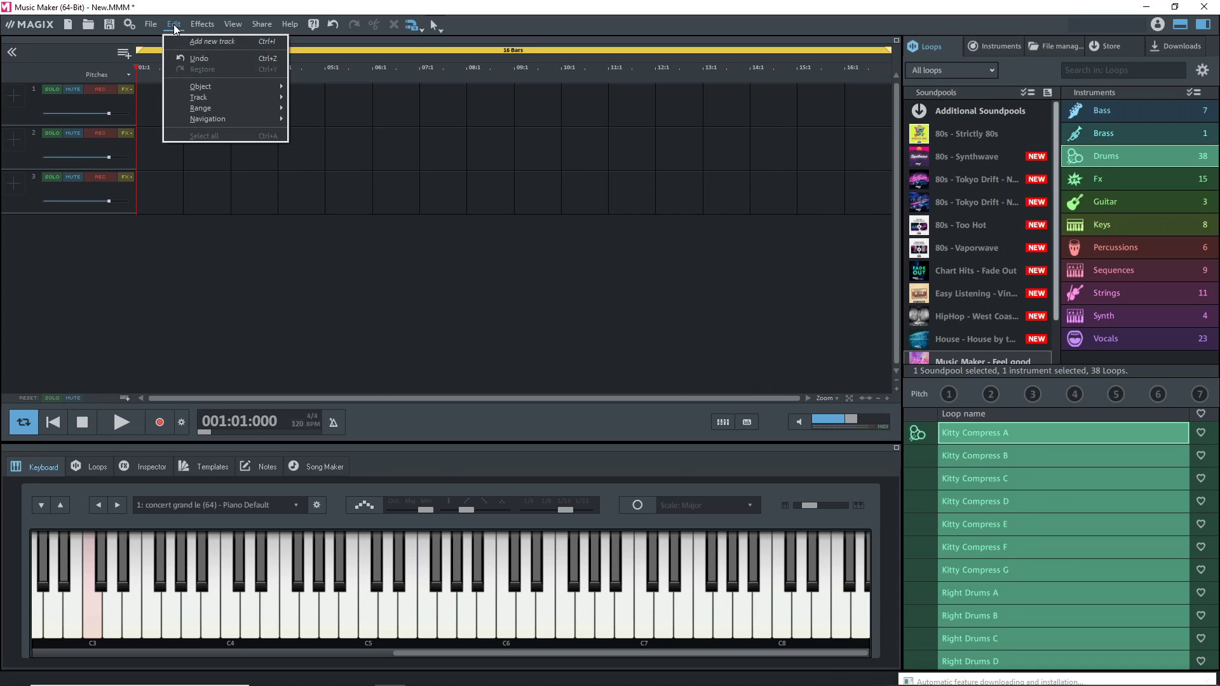
left_click(224, 43)
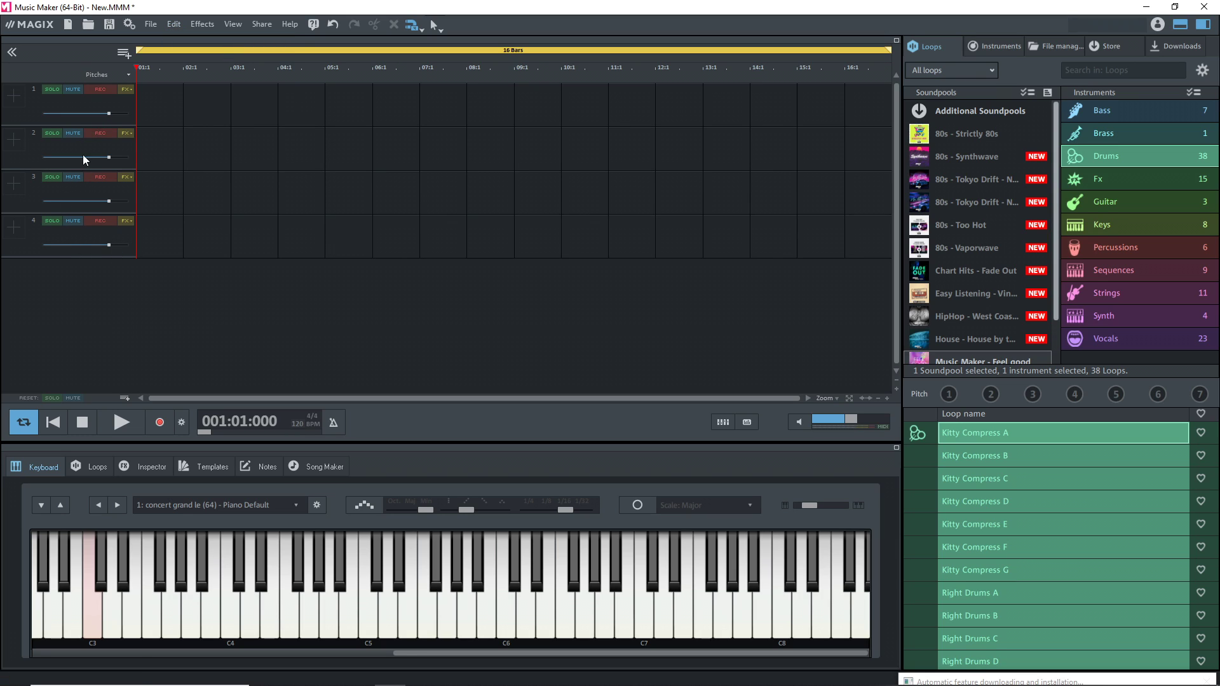
- Record a guitar take on armed track 1 to about bar 9, then enable the metronome
left_click(104, 92)
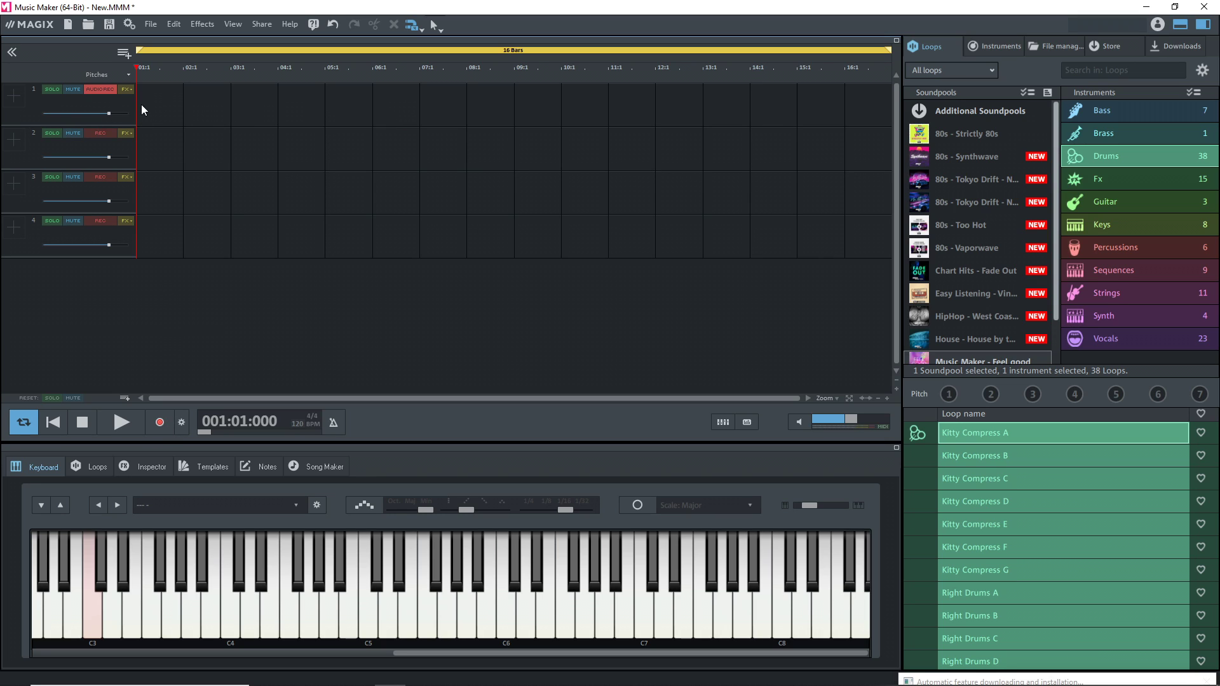
left_click(161, 423)
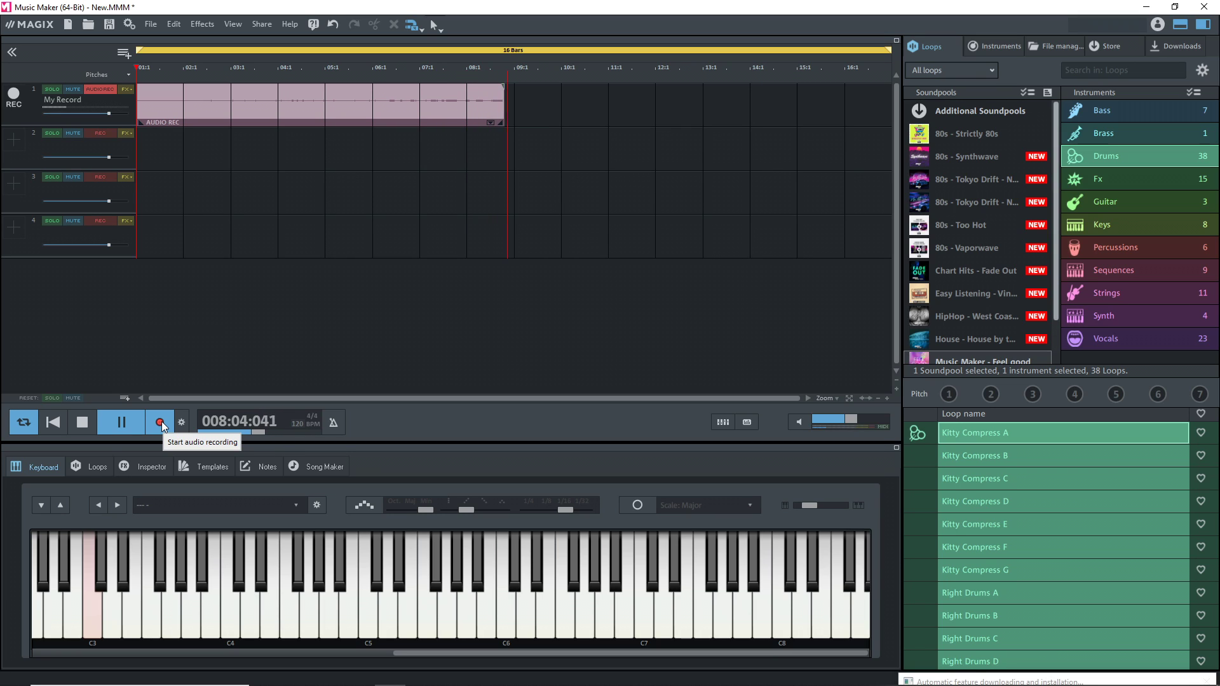
key("space")
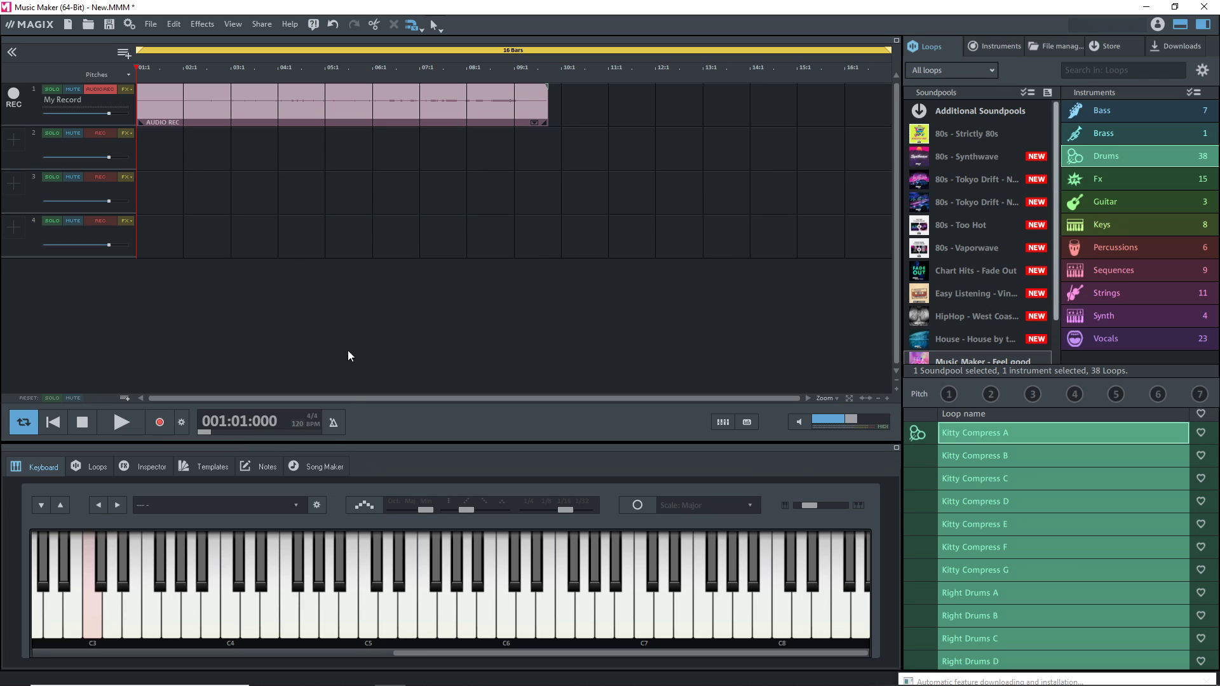
left_click(337, 419)
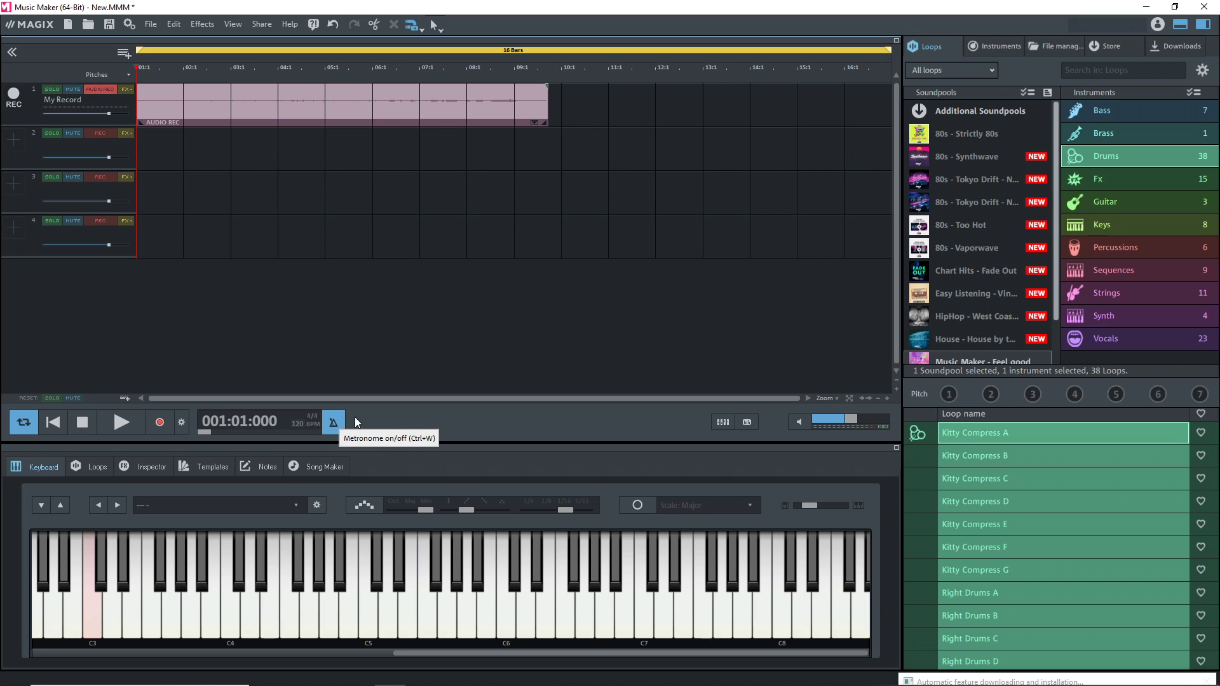
- Insert MAGIX Plugins' Vandal_SE into track 1's Audio FX Rack using the British Rock preset
left_click(128, 90)
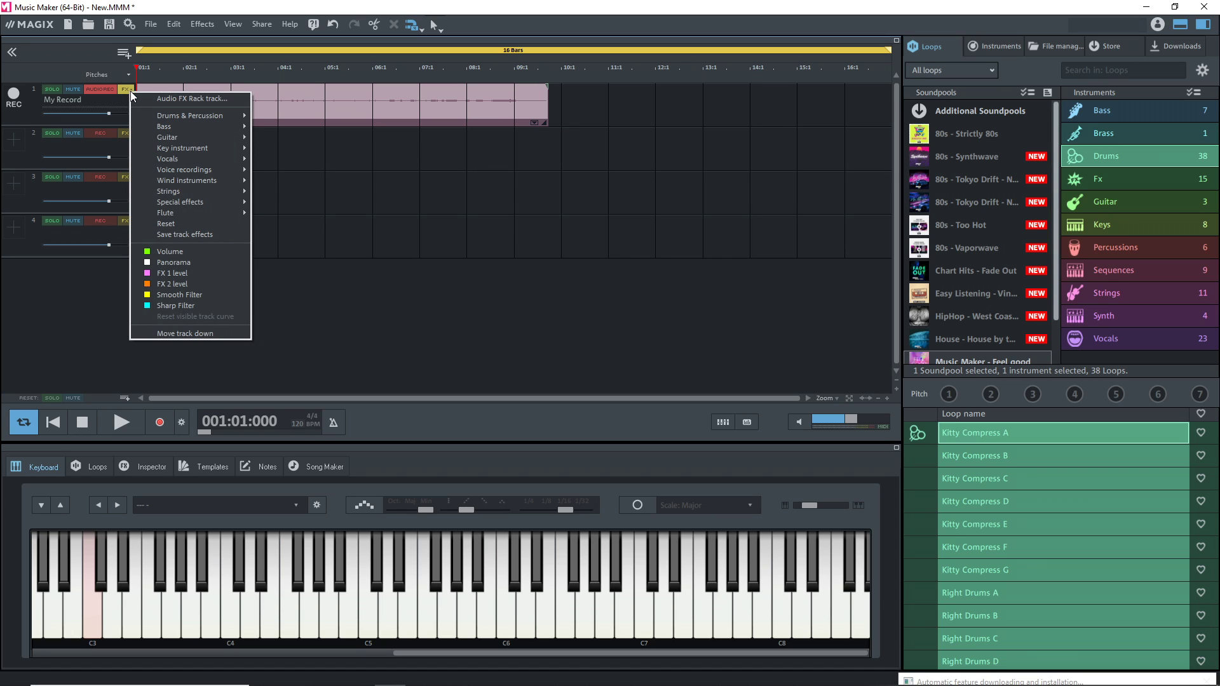
left_click(181, 98)
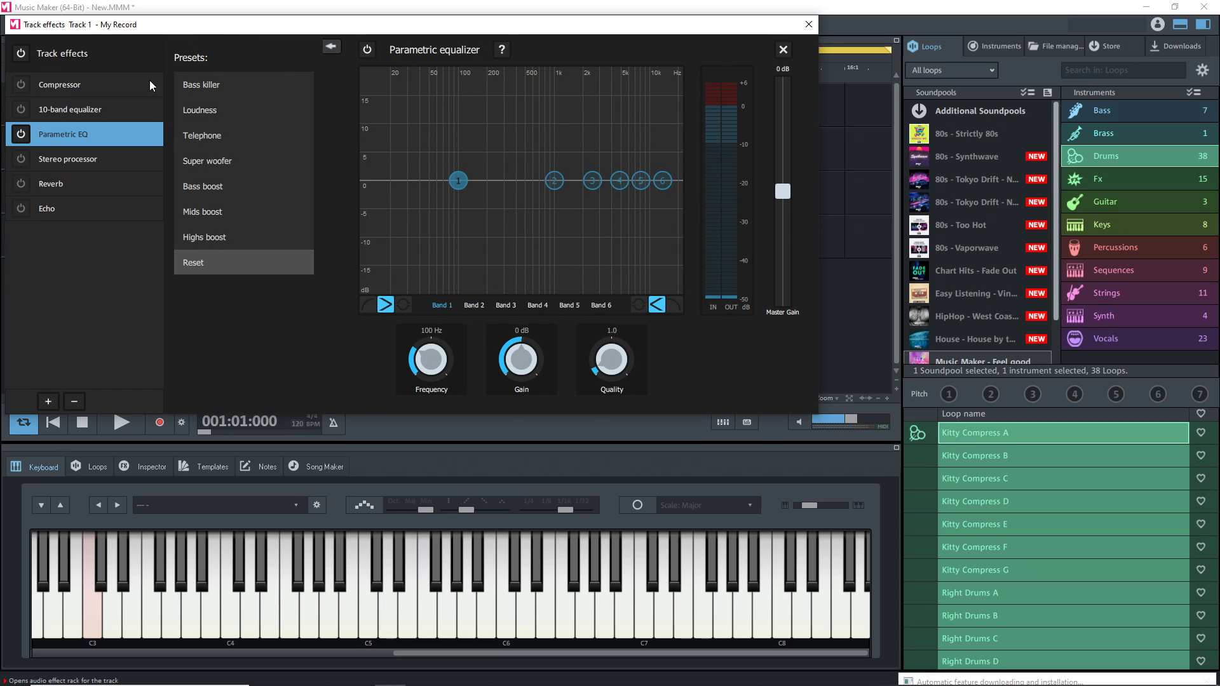
left_click(47, 402)
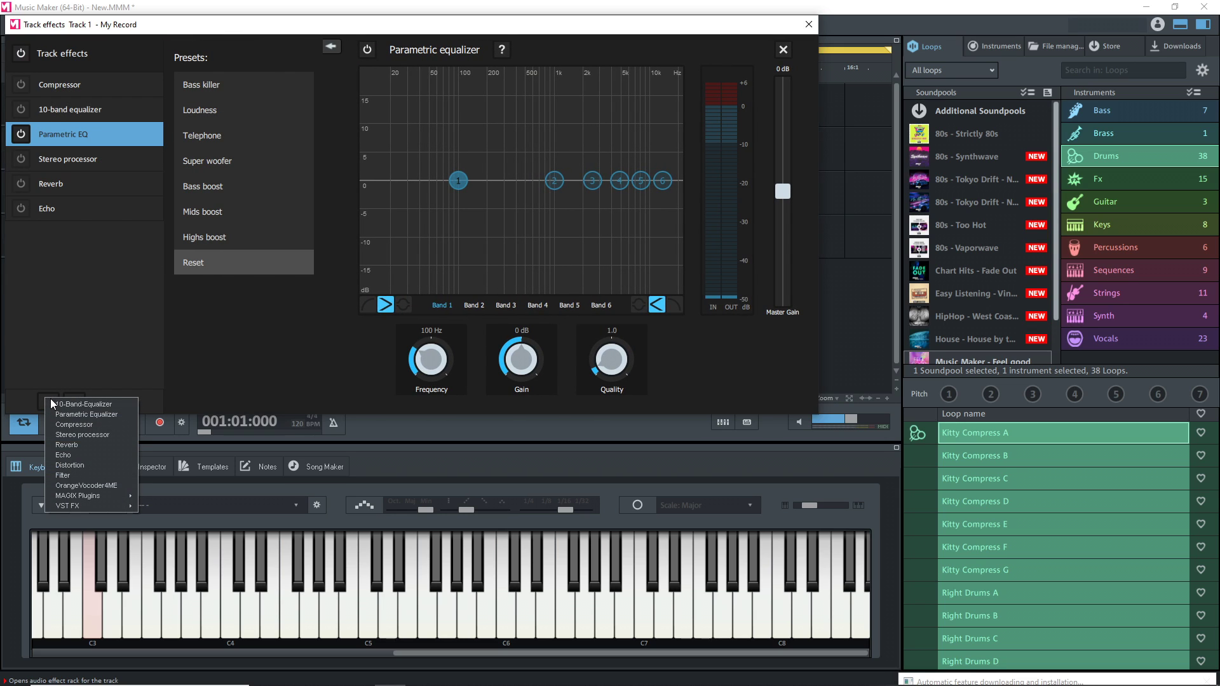
mouse_move(94, 500)
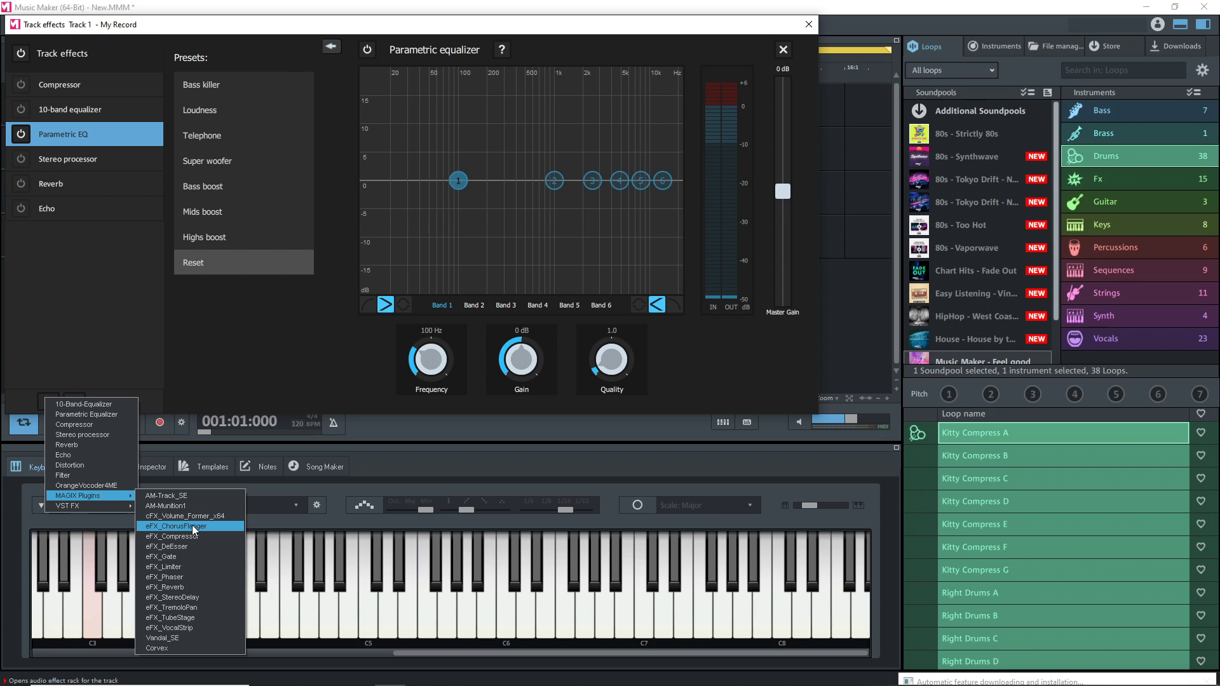
left_click(169, 638)
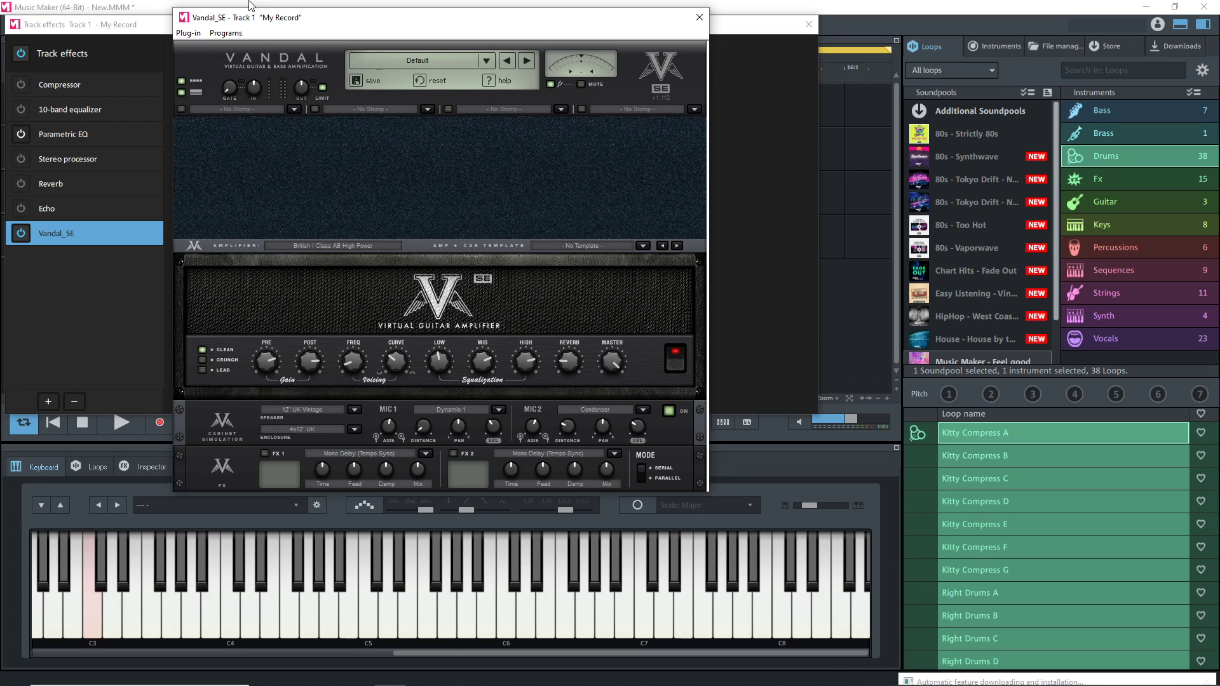
left_click_drag(313, 22, 374, 46)
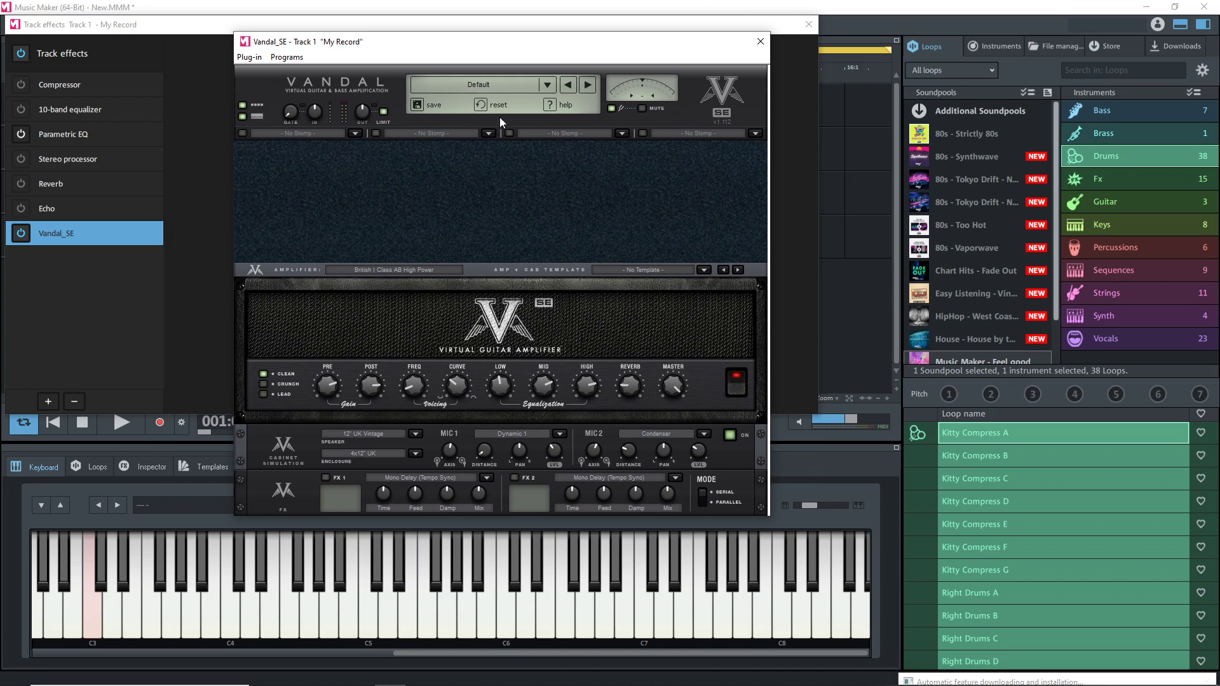
left_click(512, 83)
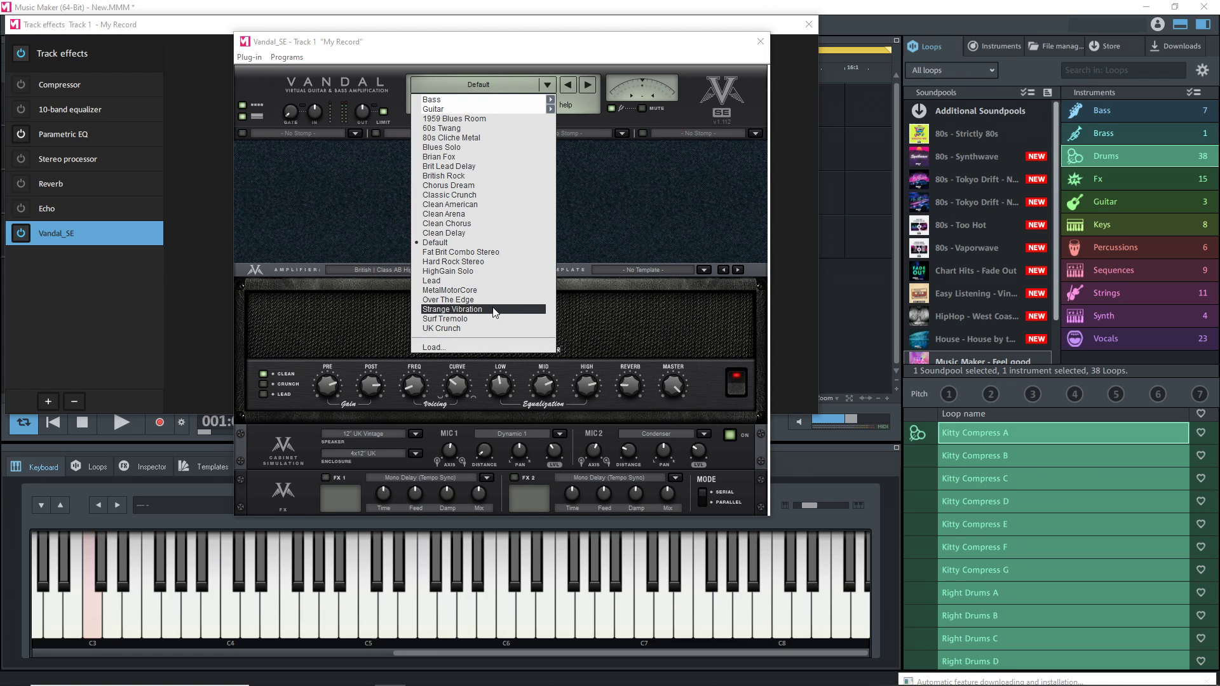
left_click(453, 176)
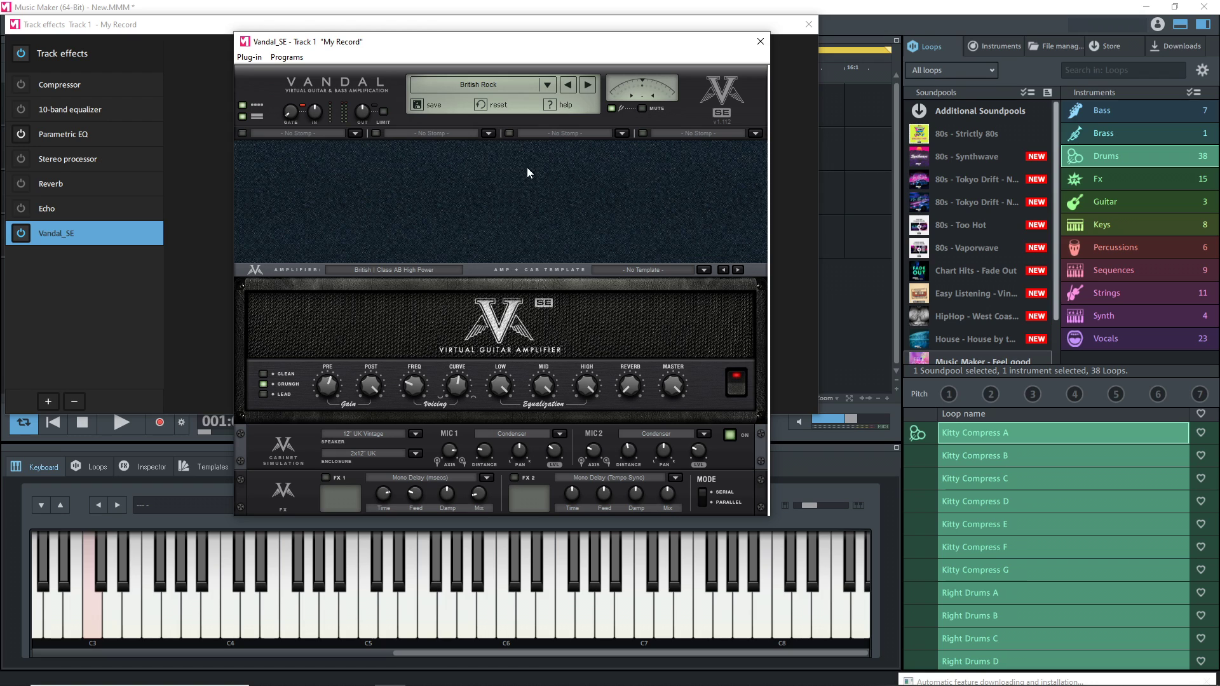
left_click(761, 41)
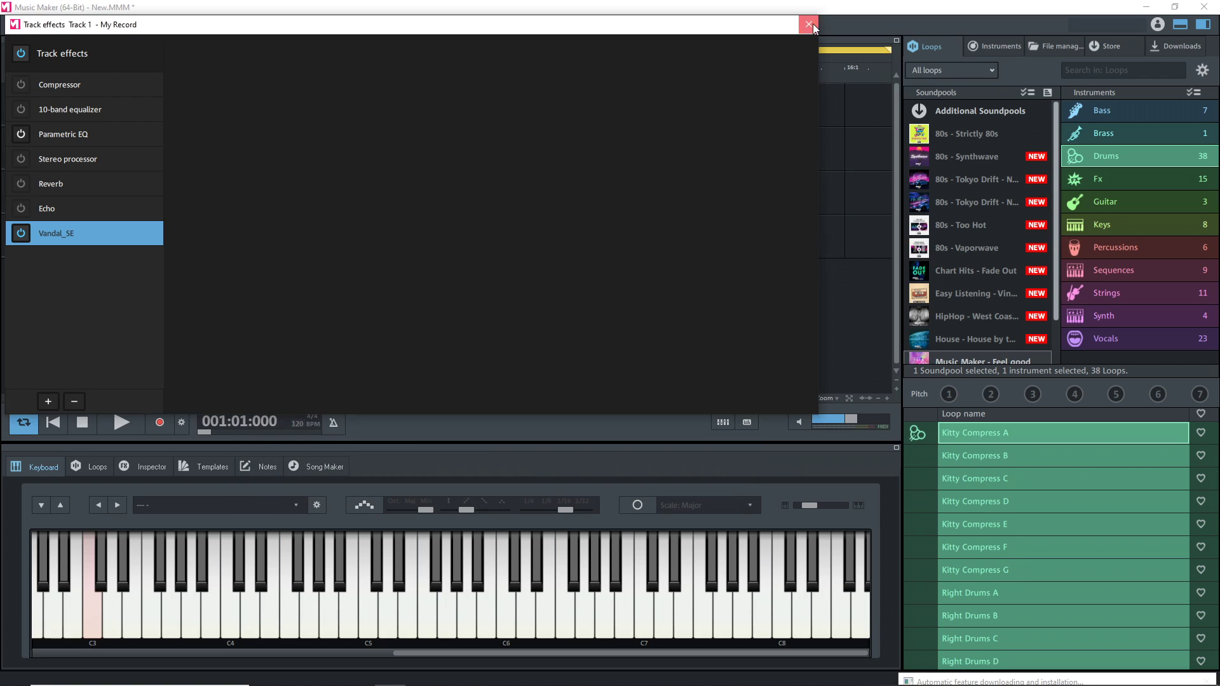
left_click(811, 25)
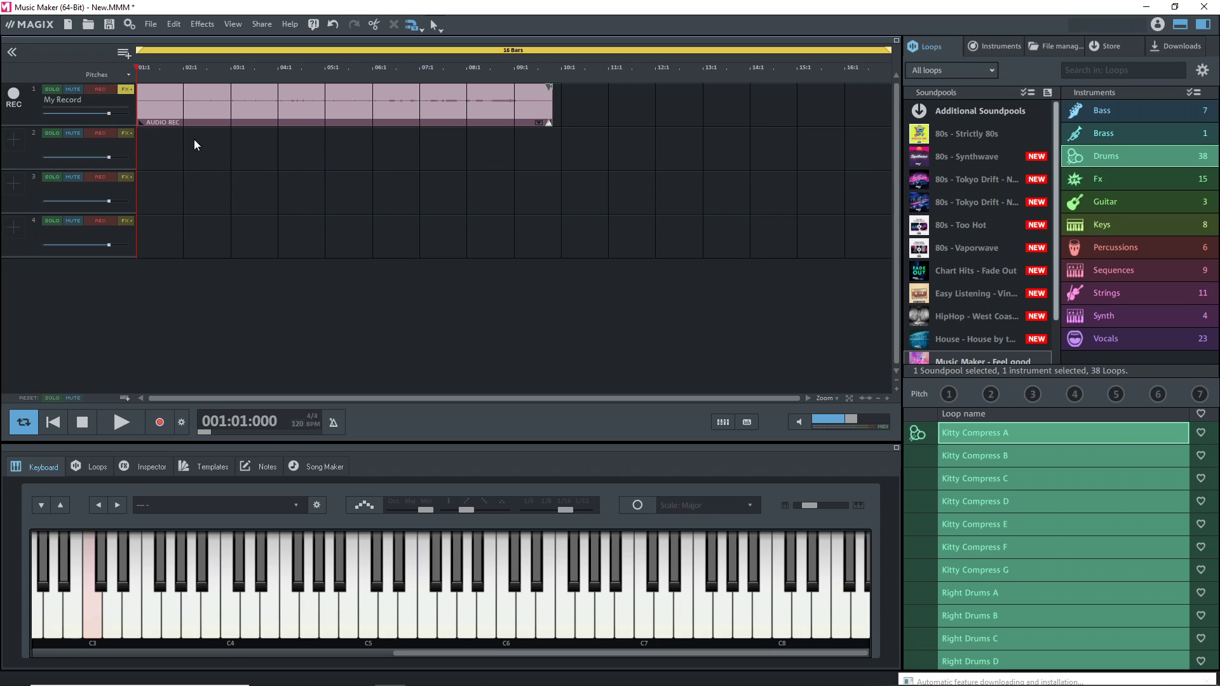
- Play the guitar track from bar 3 with track 1's effects rack reopened
key("space")
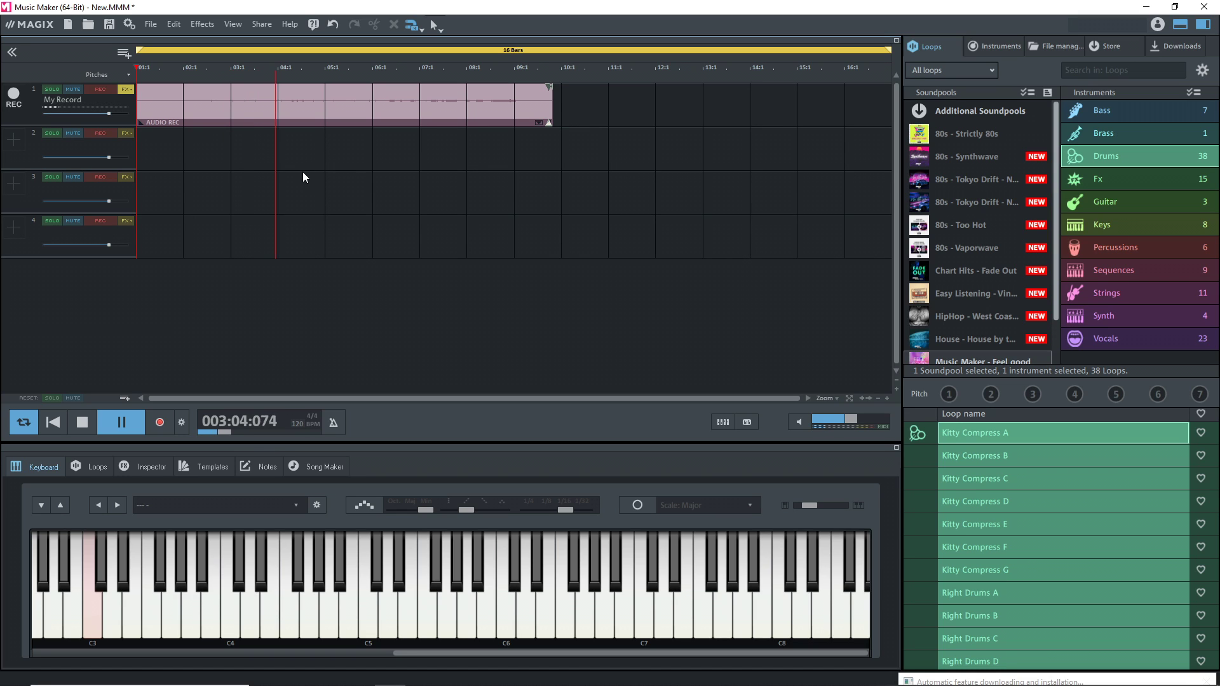
left_click(124, 90)
left_click(147, 99)
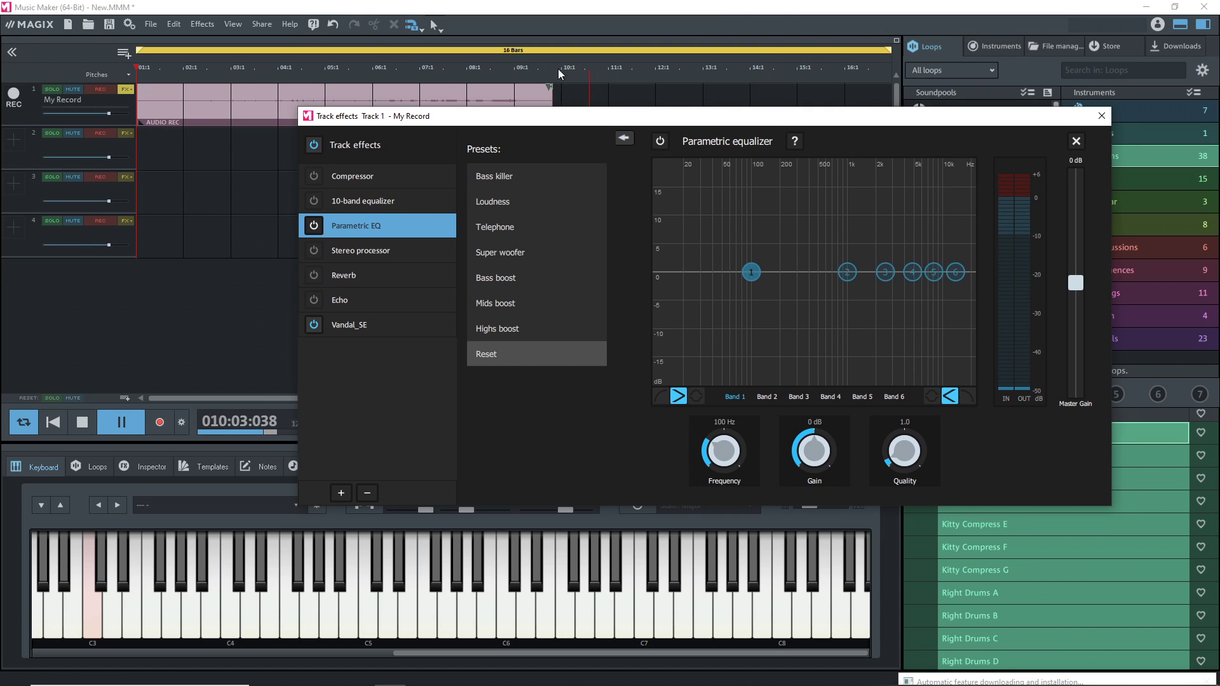
left_click(232, 109)
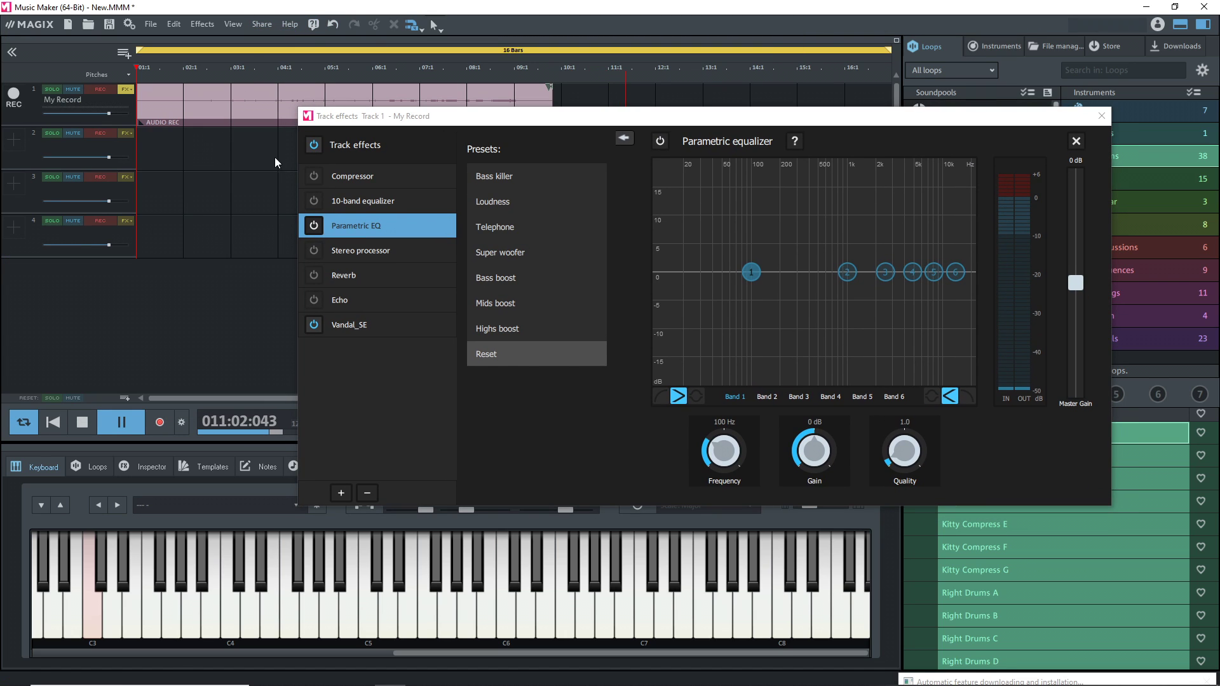
left_click(254, 67)
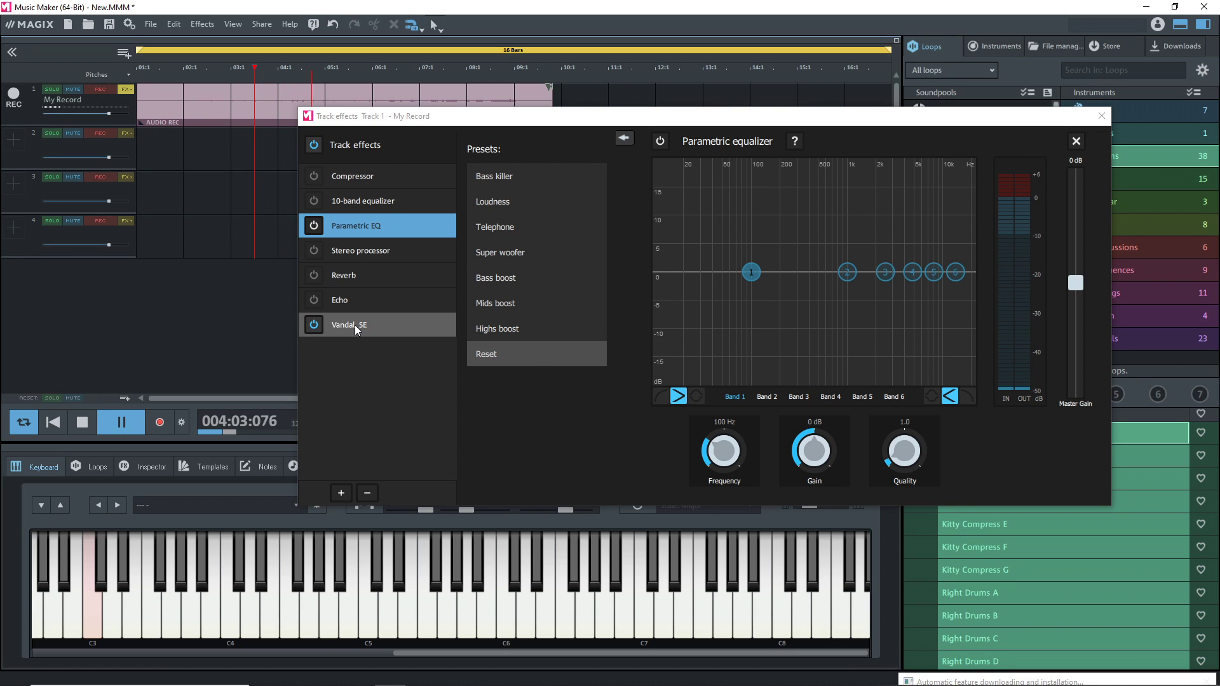
- Bypass Vandal_SE briefly, switch it back on, and show its preset list
left_click(315, 325)
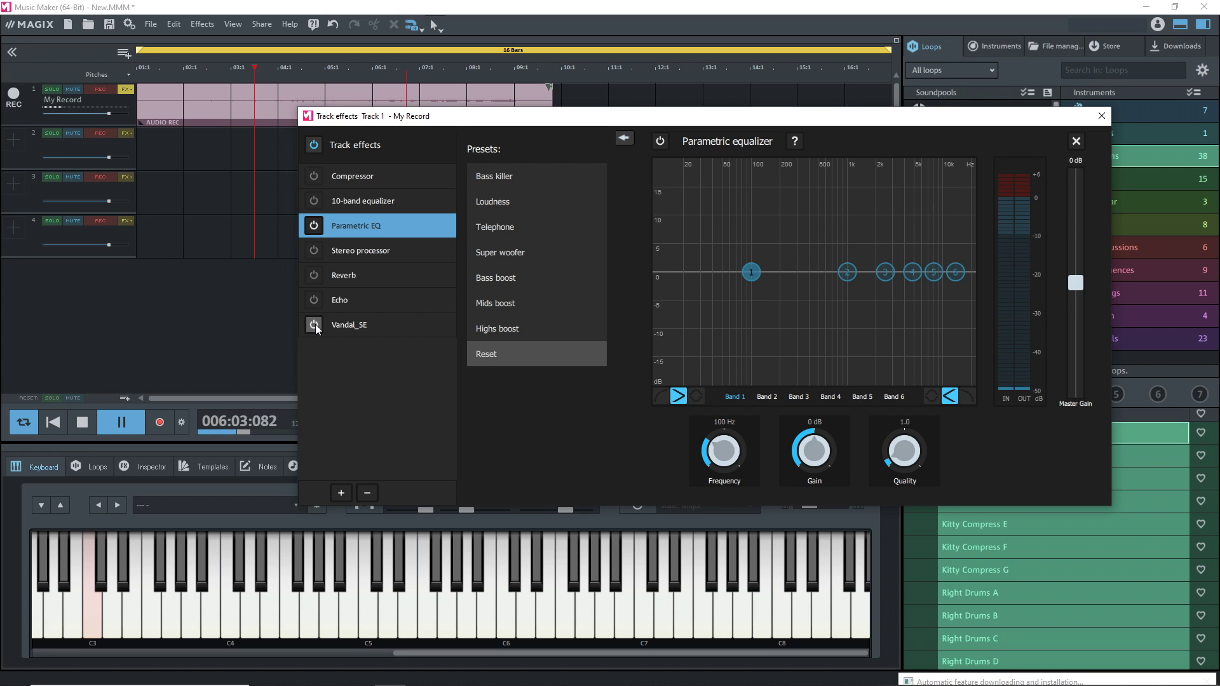
left_click(315, 325)
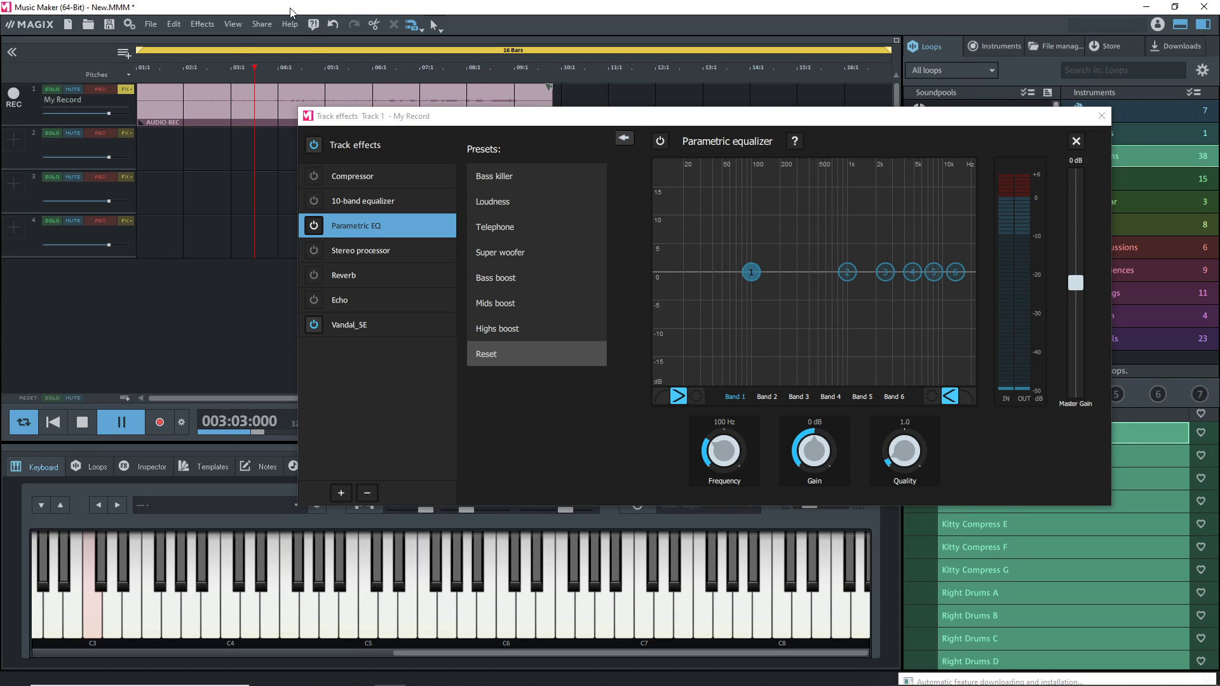
left_click(749, 150)
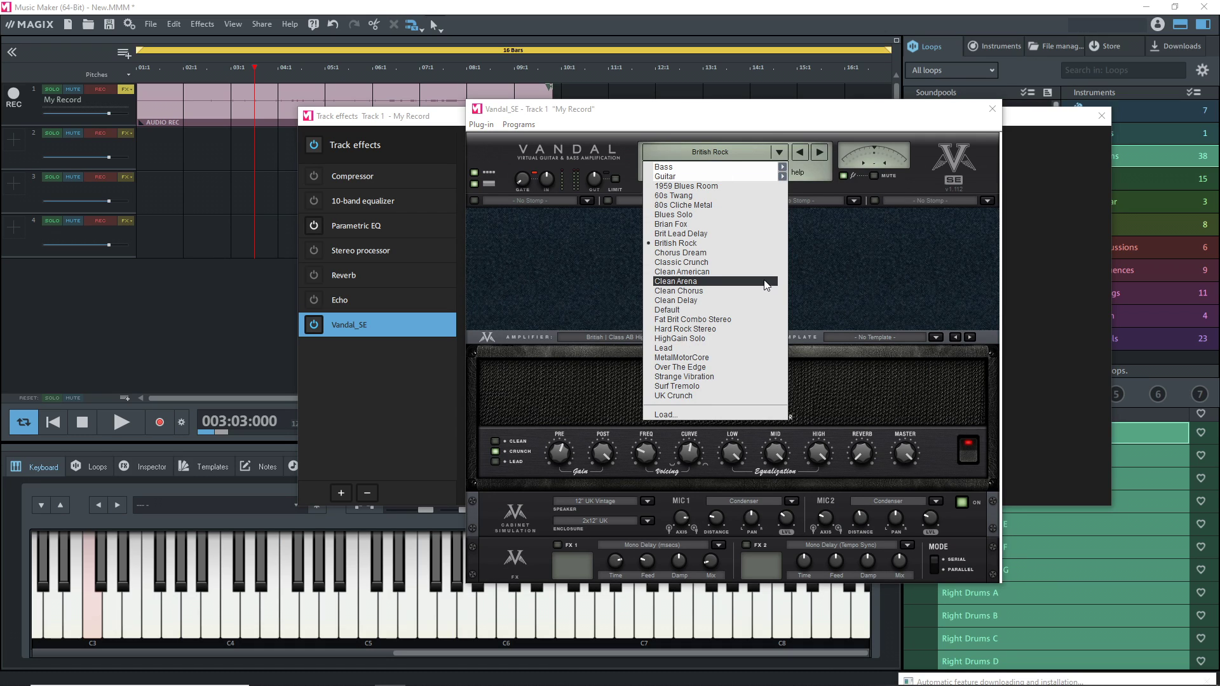
- Audition the MetalMotorCore and Over The Edge Vandal presets during playback
left_click(728, 359)
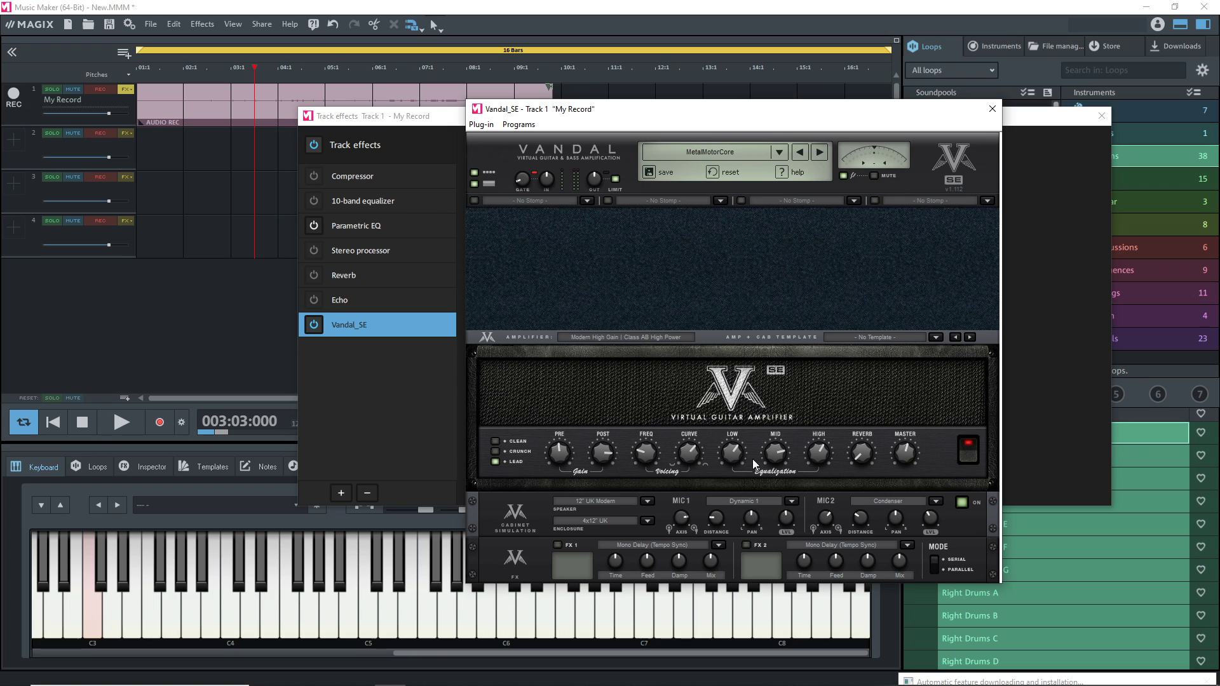
left_click(994, 114)
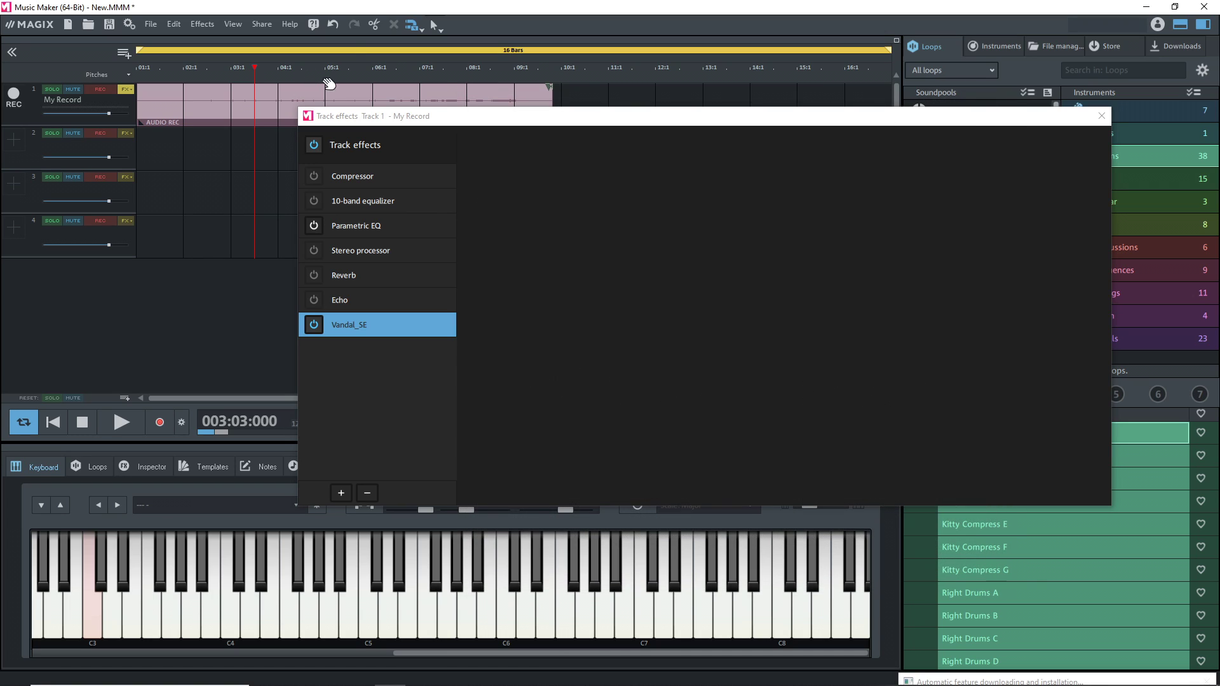
key("space")
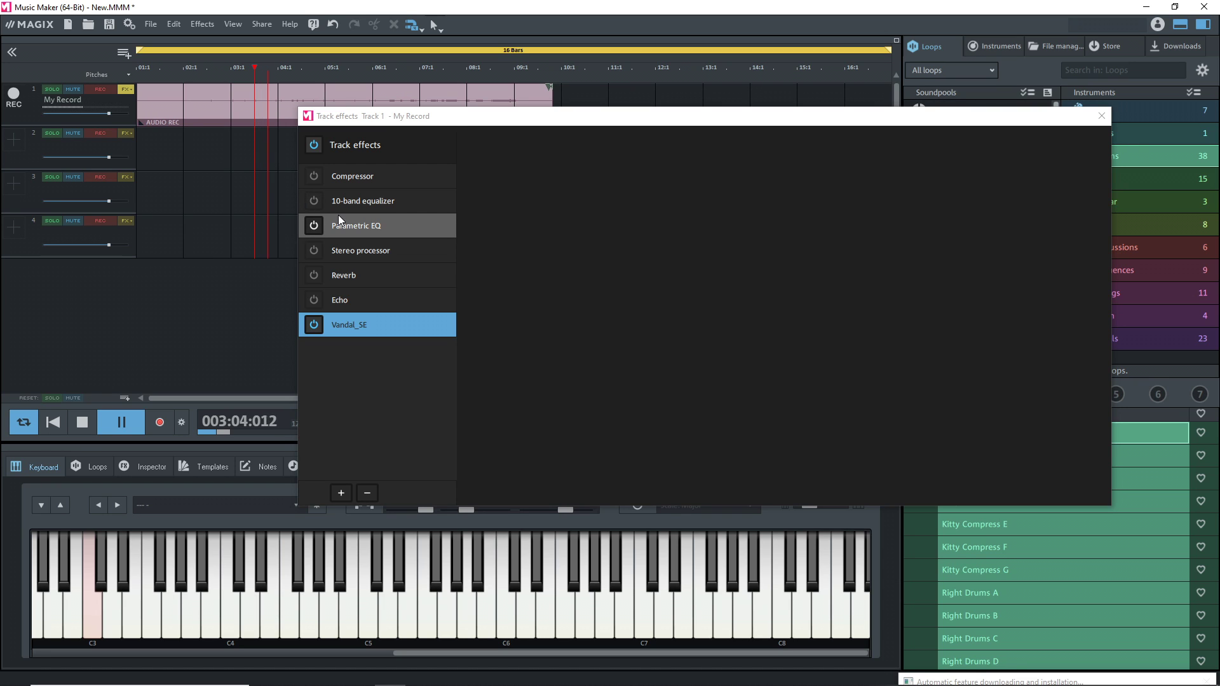
left_click(375, 326)
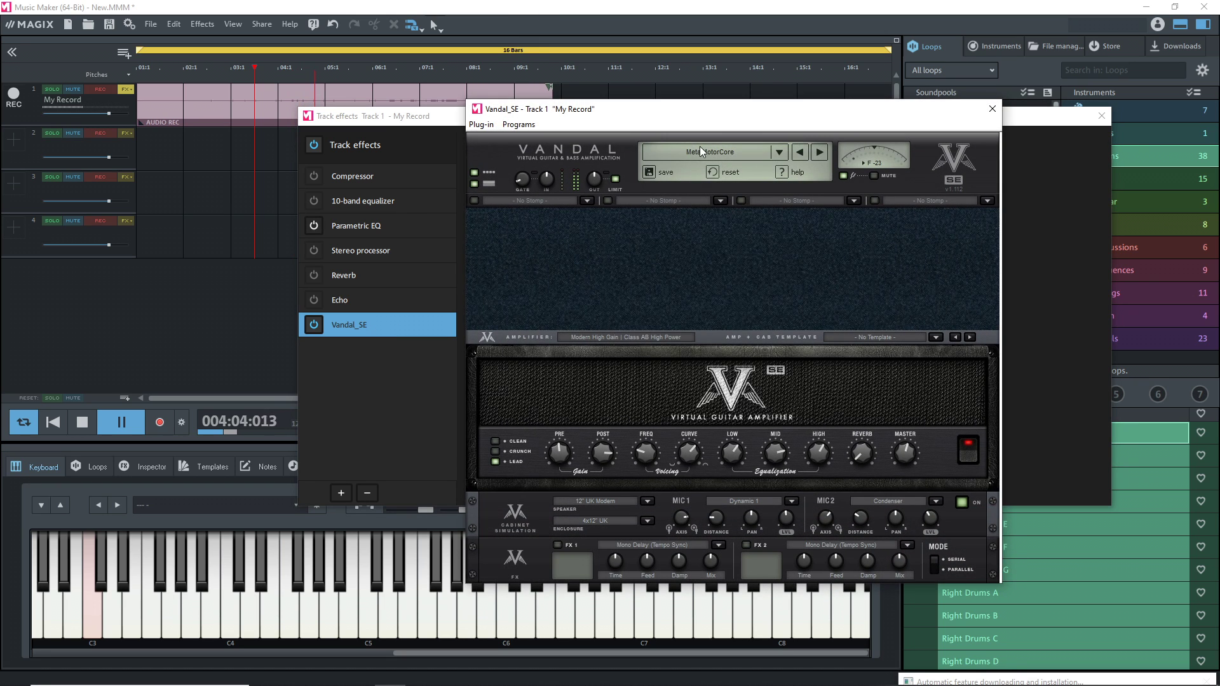
left_click(700, 147)
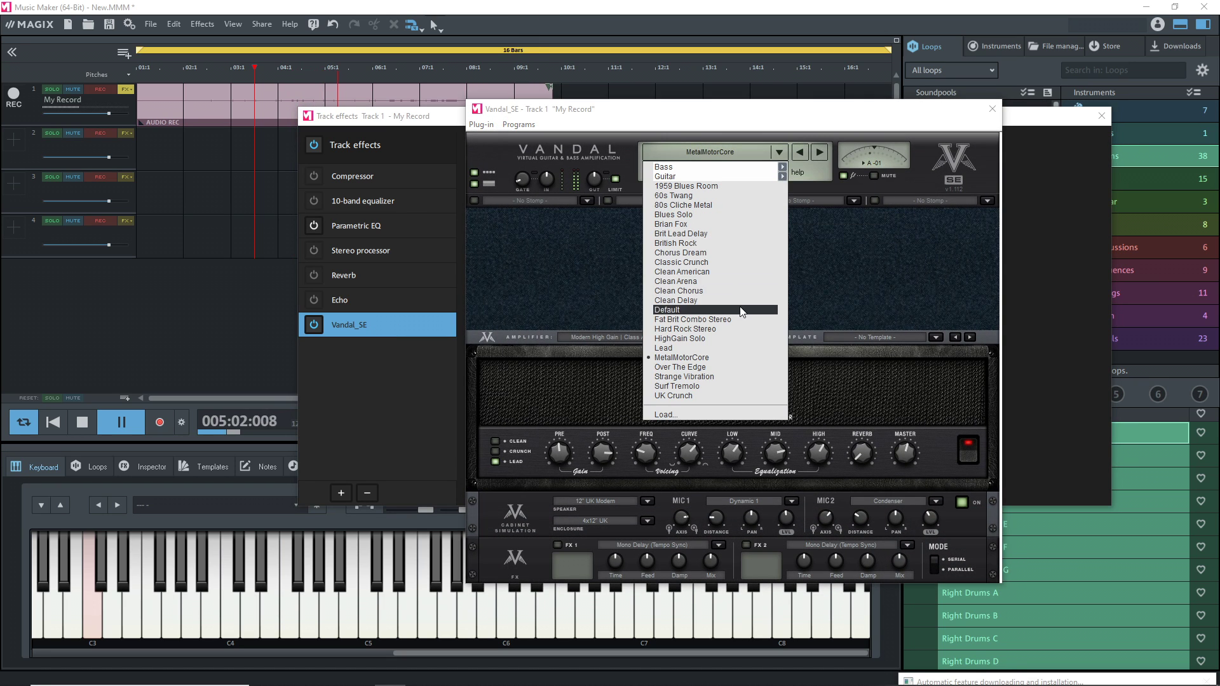
left_click(750, 367)
- Try Strange Vibration, Surf Tremolo and UK Crunch presets, then close the effect windows and stop playback
left_click(705, 151)
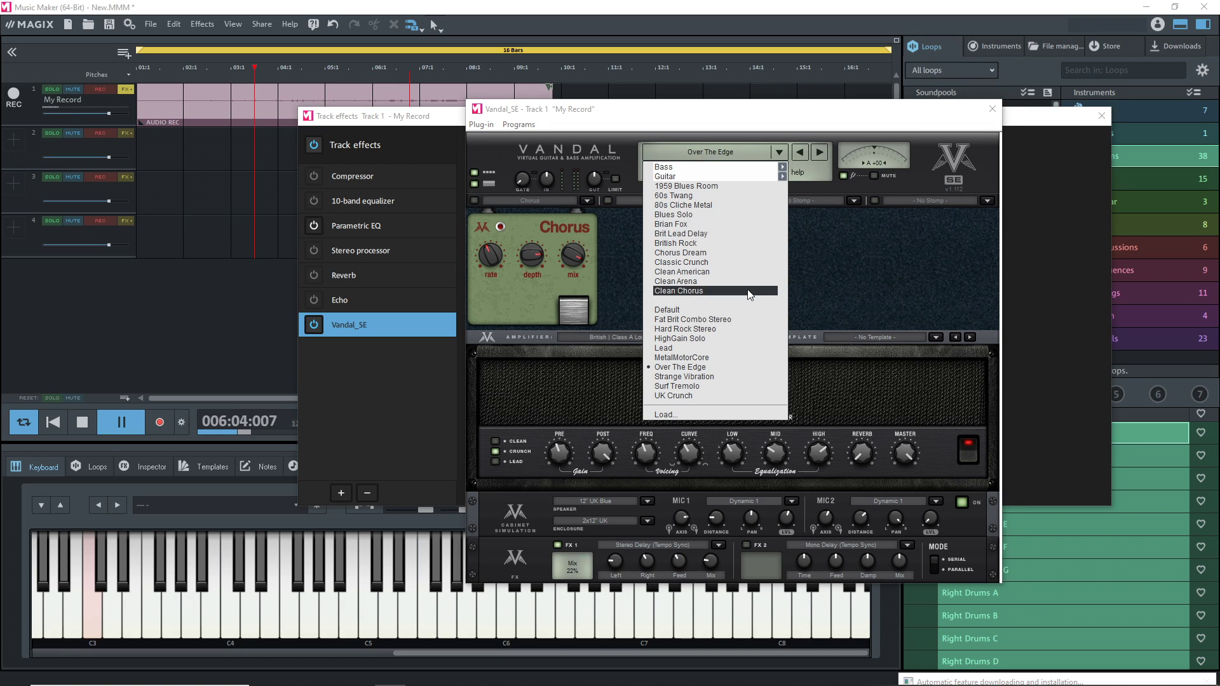
left_click(740, 380)
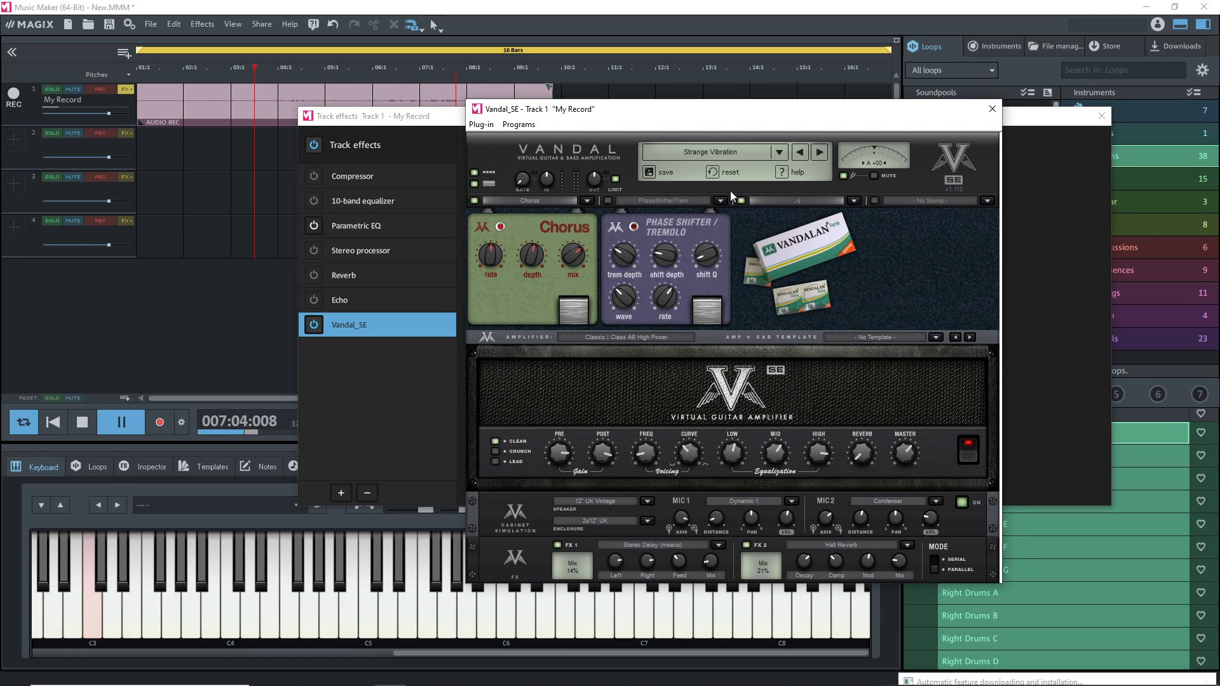
left_click(723, 150)
left_click(752, 396)
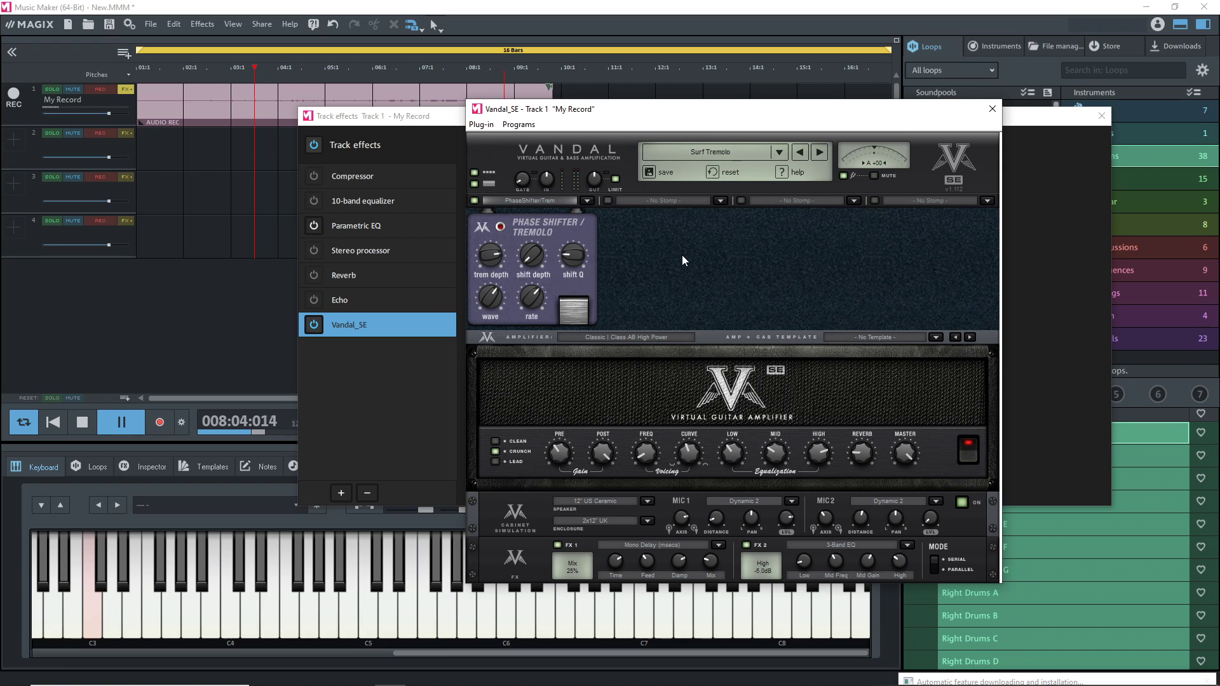
left_click(299, 193)
key("space")
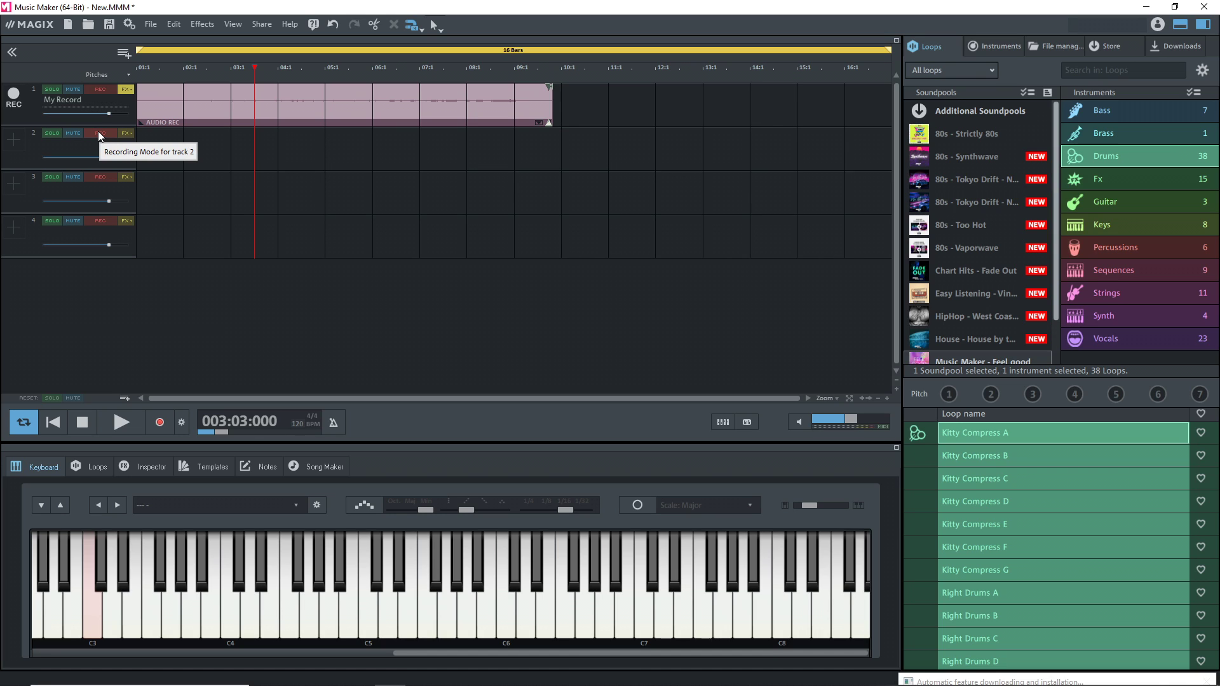
- Apply Vocals: Double vocals to track 1 and inspect its Filter, Compressor, Distortion, Stereo and Echo settings
left_click(126, 89)
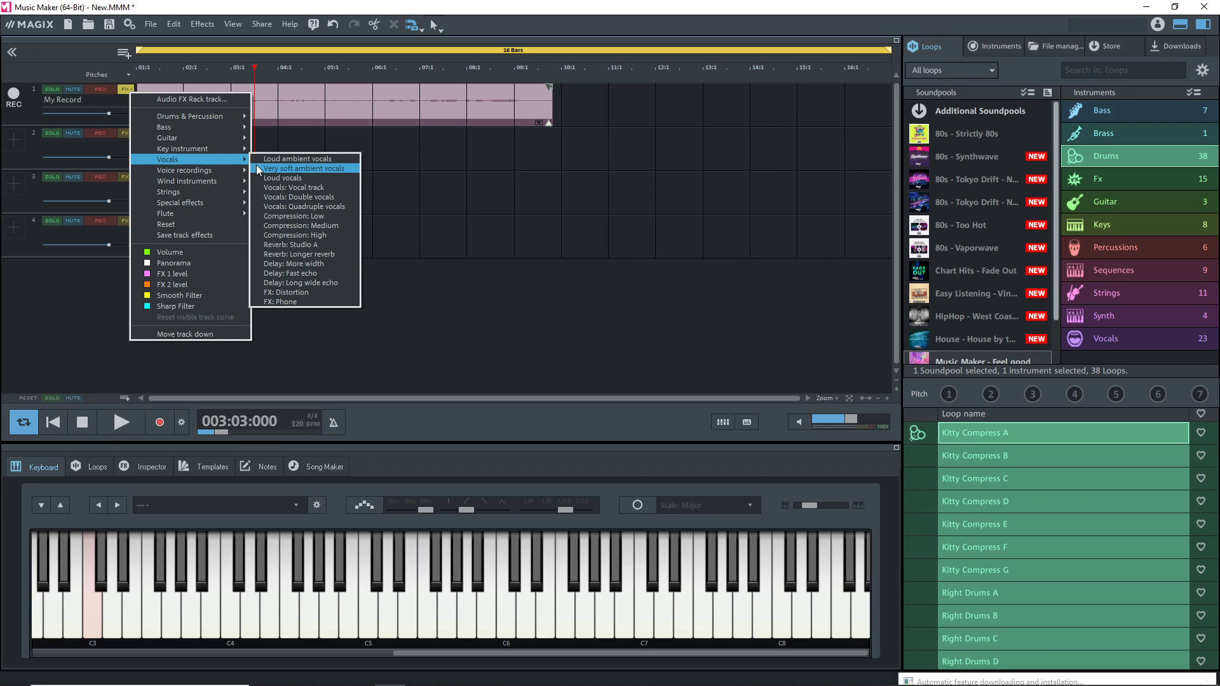
left_click(291, 197)
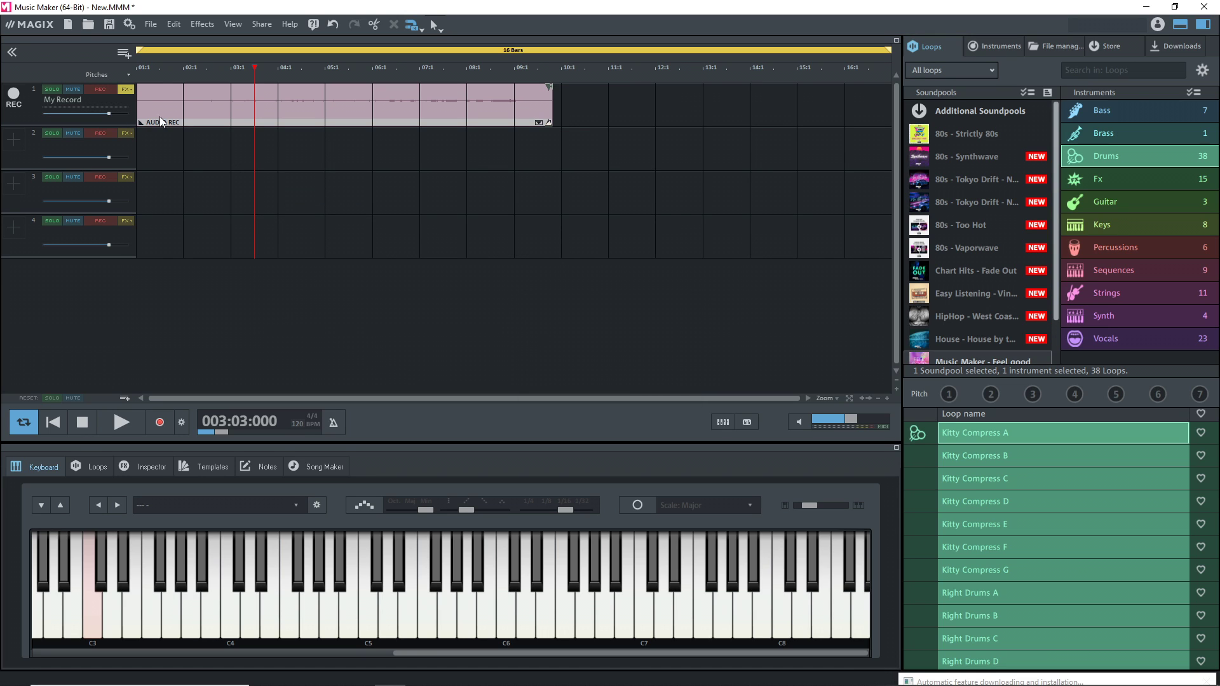
left_click(127, 89)
left_click(166, 95)
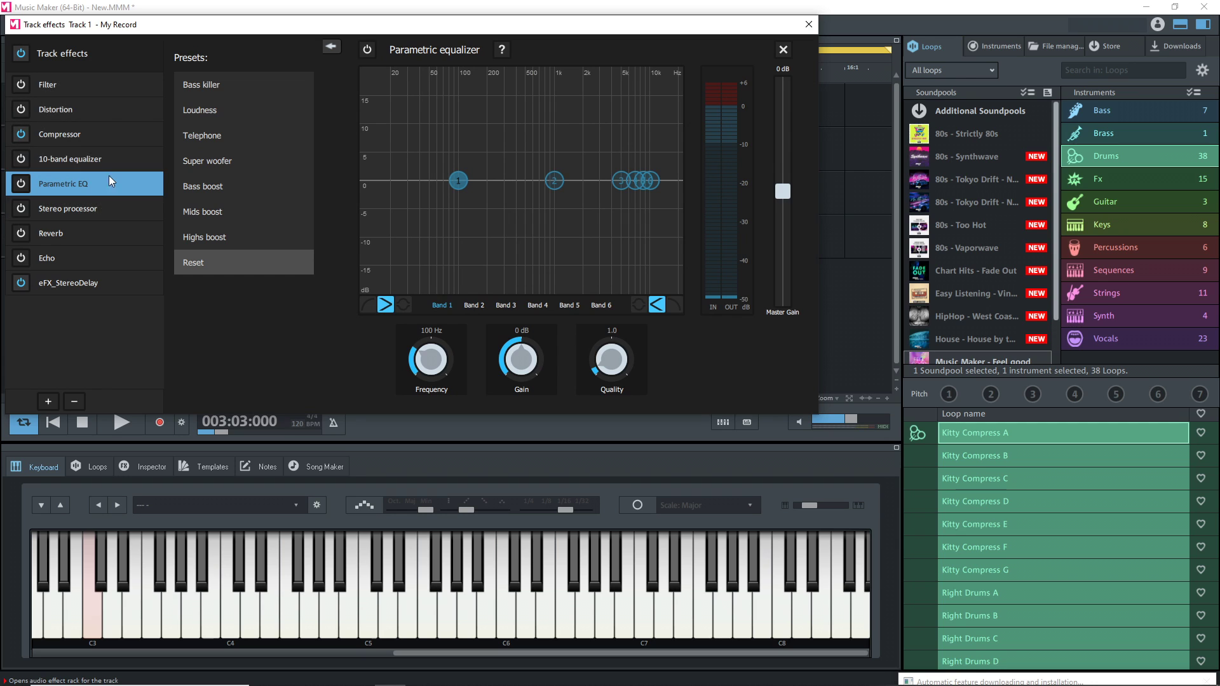
left_click(95, 87)
left_click(124, 136)
left_click(113, 116)
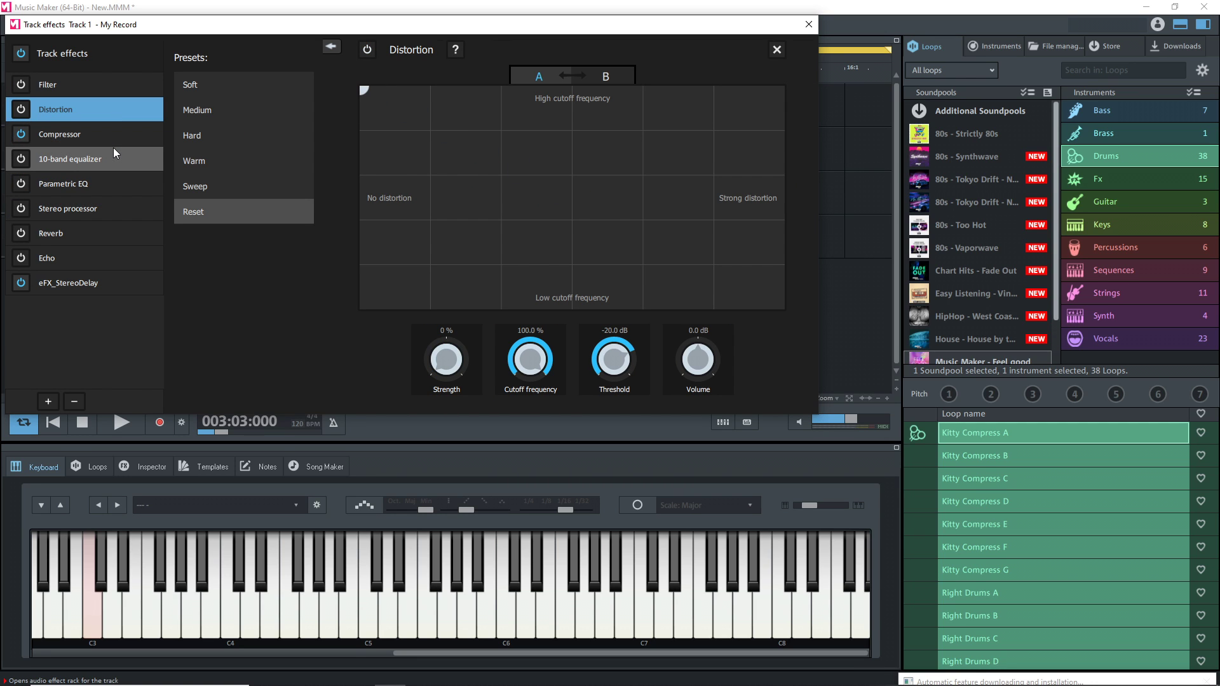
left_click(97, 207)
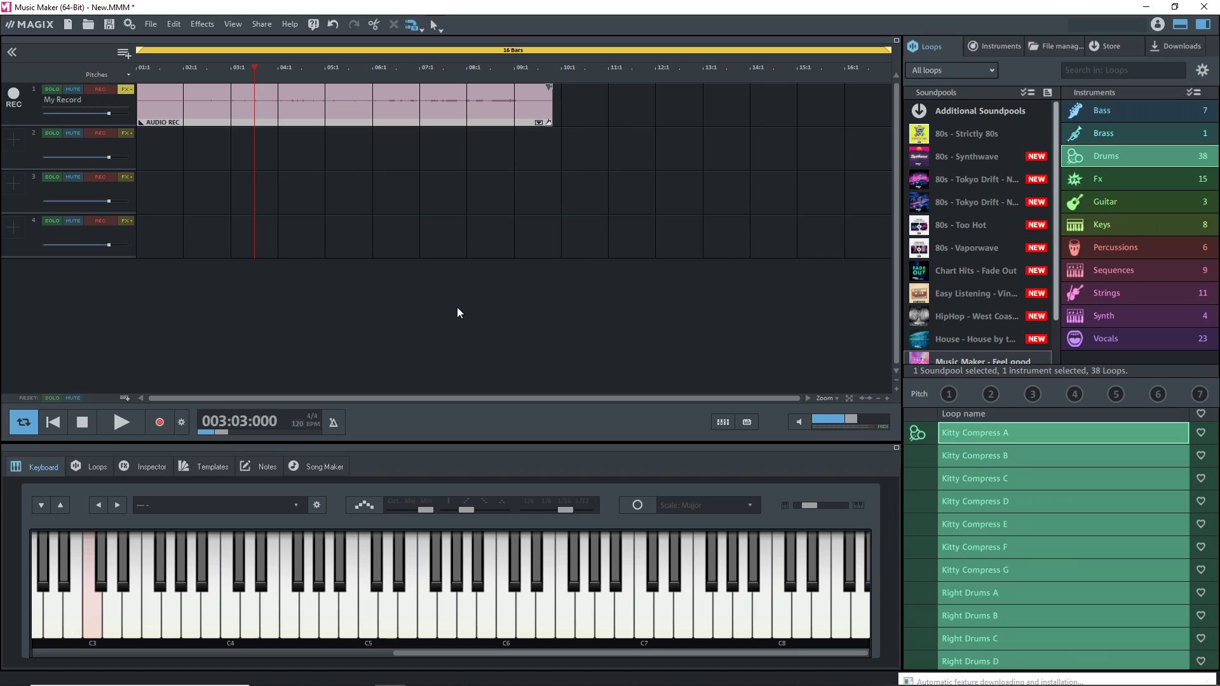
- Choose USB Axiom 25 as the MIDI input device on the Audio/MIDI settings tab
left_click(130, 23)
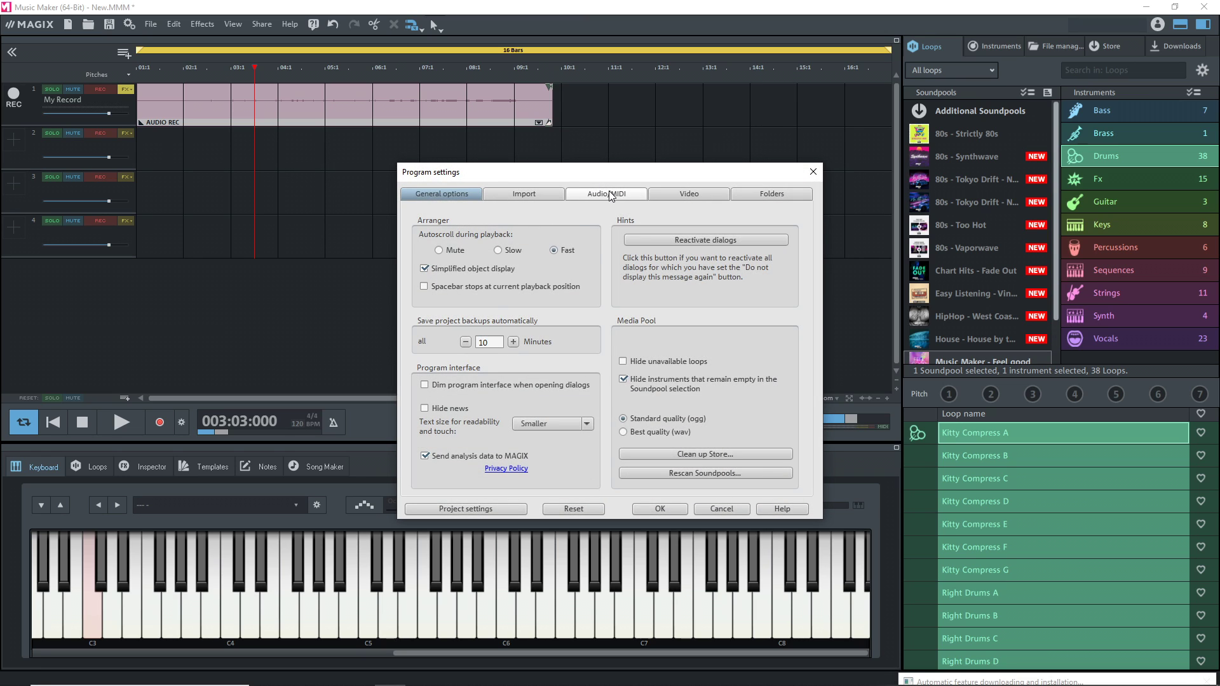
left_click(609, 195)
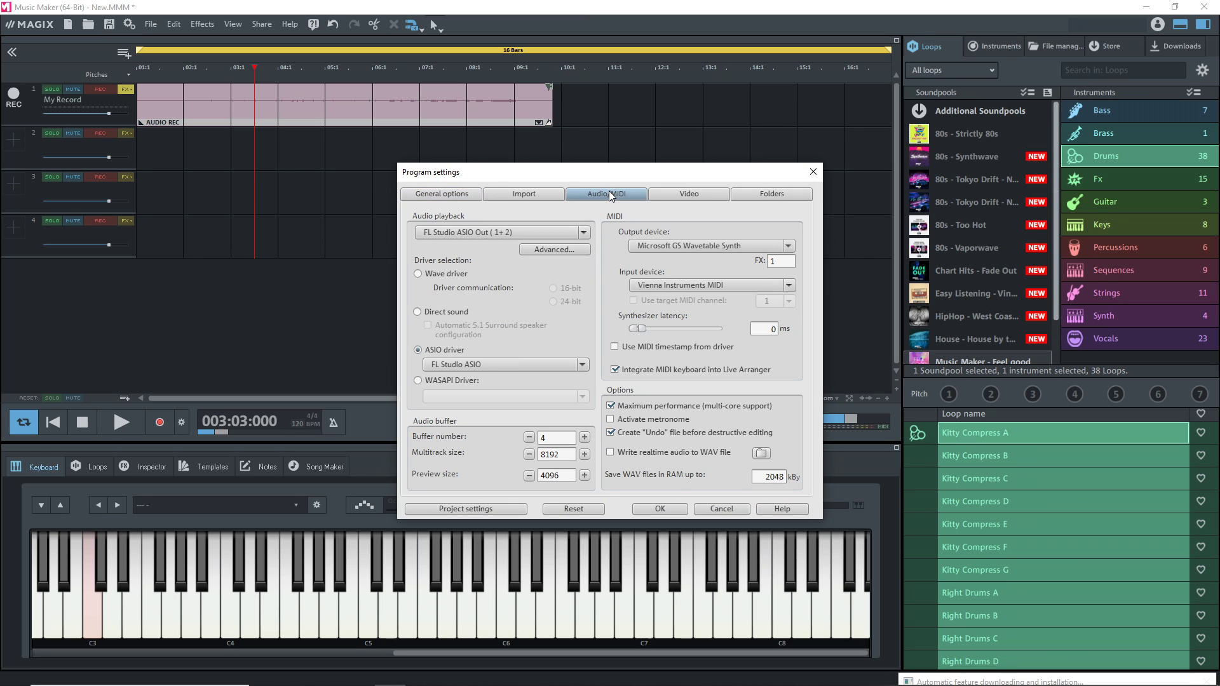
left_click(661, 284)
left_click(661, 284)
left_click(662, 509)
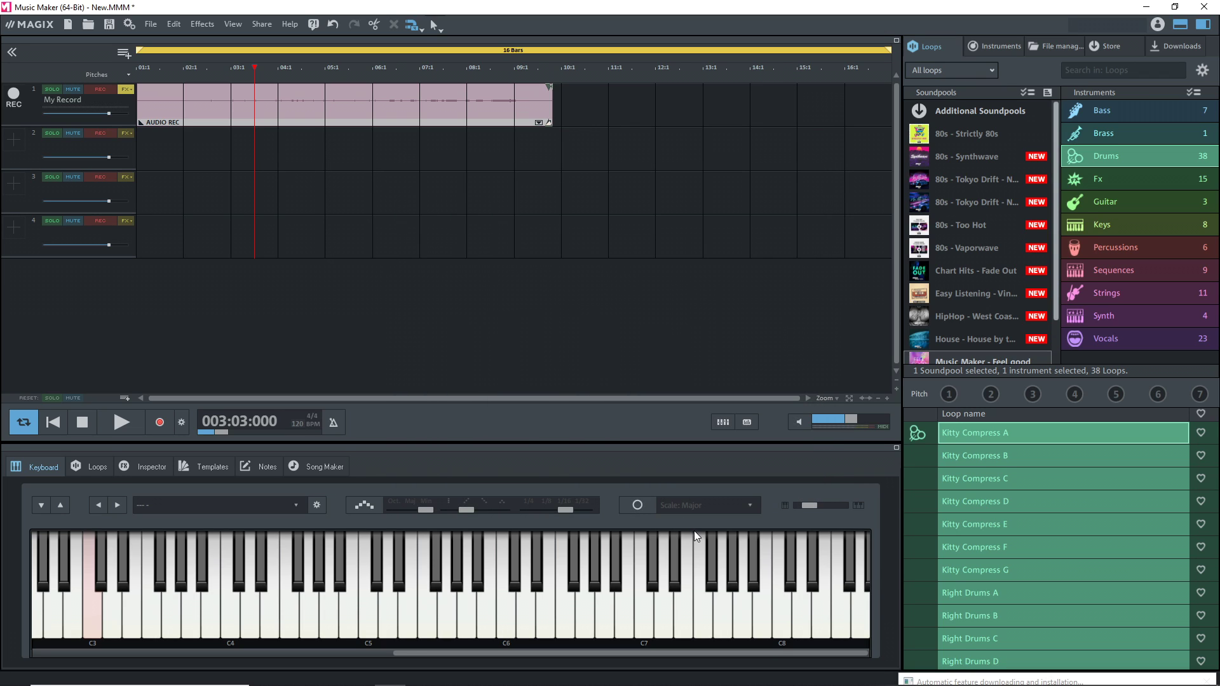
- Mute guitar track 1 and load a Revolta 2 Best Of Electrobass preset on track 2
left_click(73, 90)
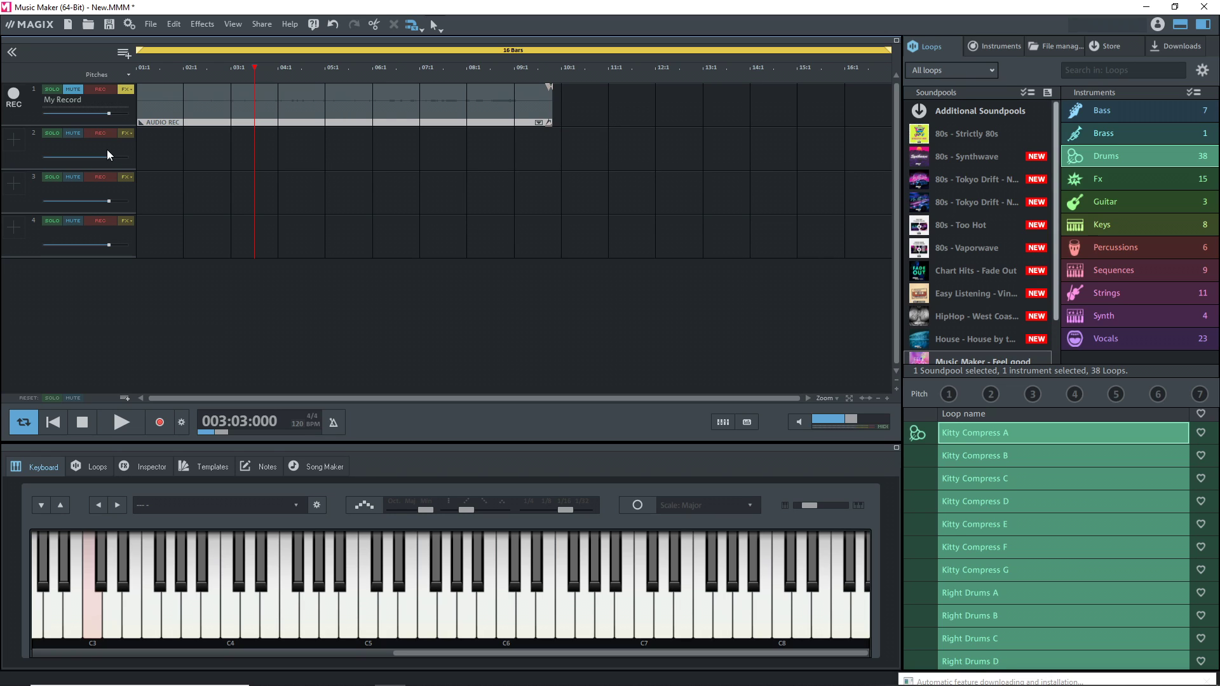
left_click(12, 141)
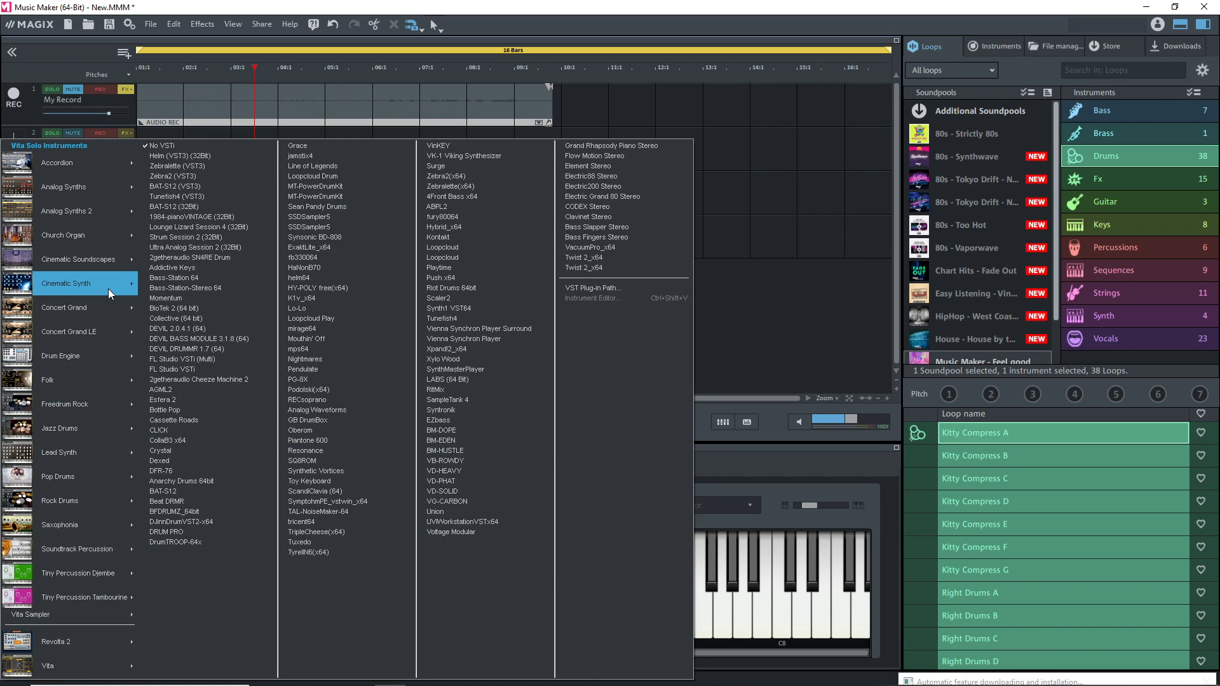
mouse_move(109, 289)
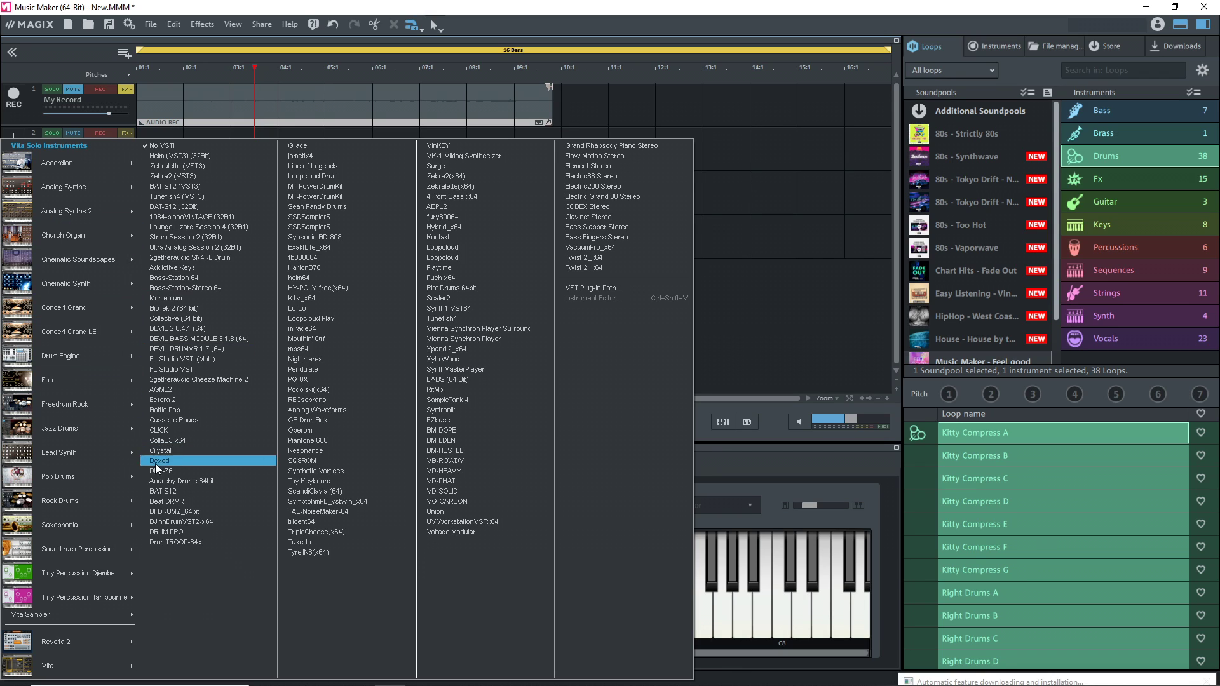
mouse_move(55, 449)
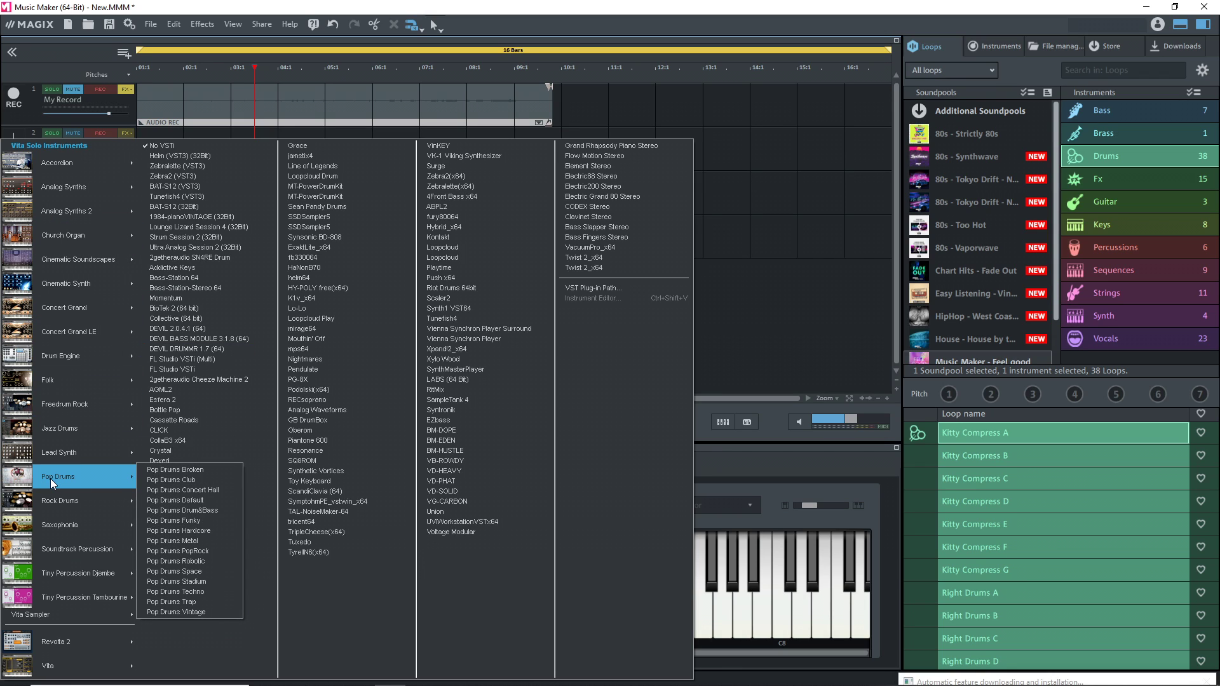
mouse_move(82, 644)
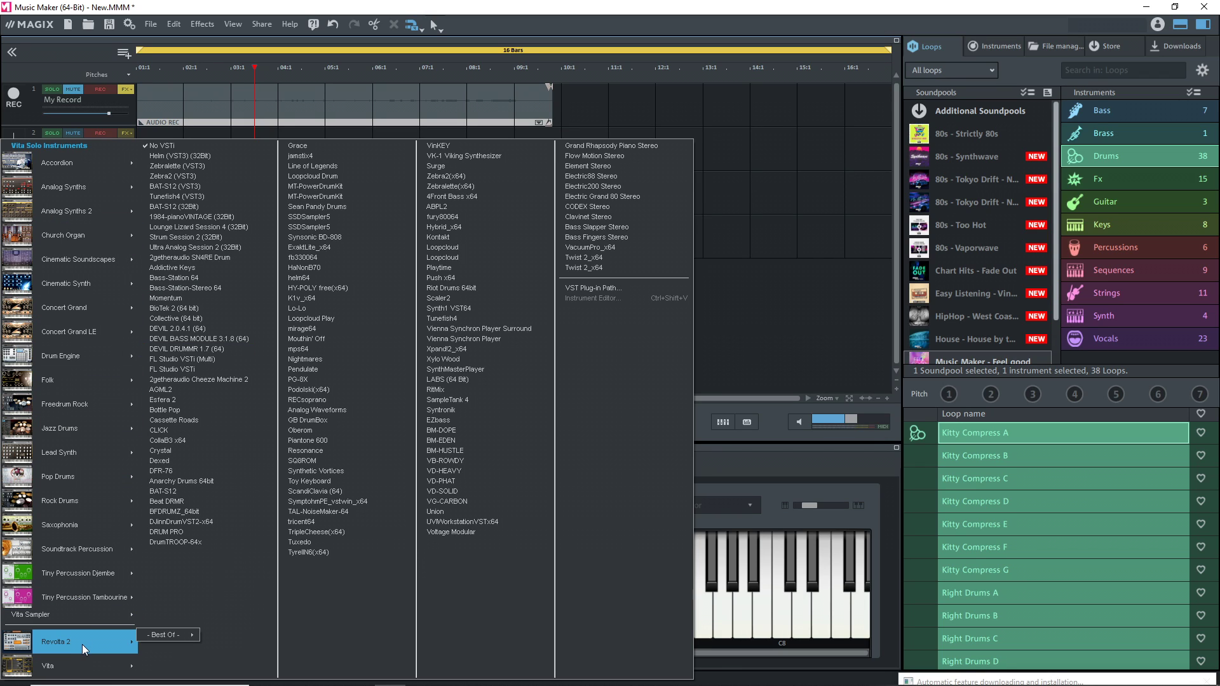
mouse_move(164, 635)
left_click(241, 481)
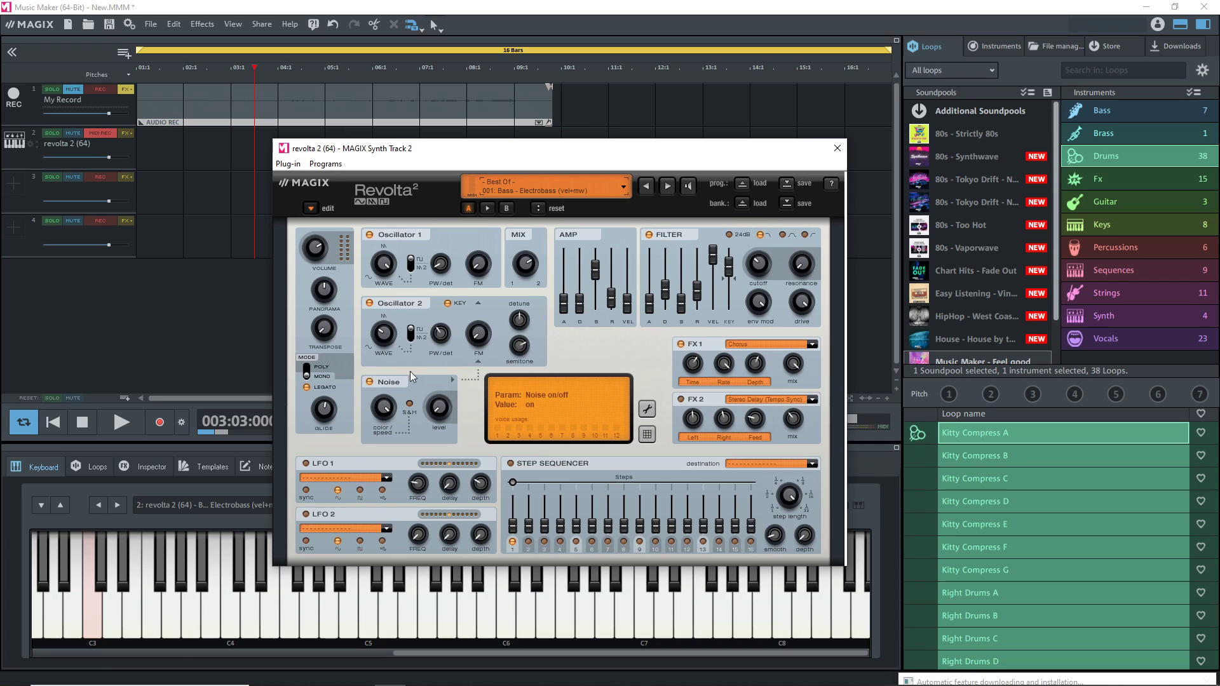
- Arm track 2, switch Revolta 2 to [03] Classic Synths - 80's polysynth, and begin recording
left_click(101, 135)
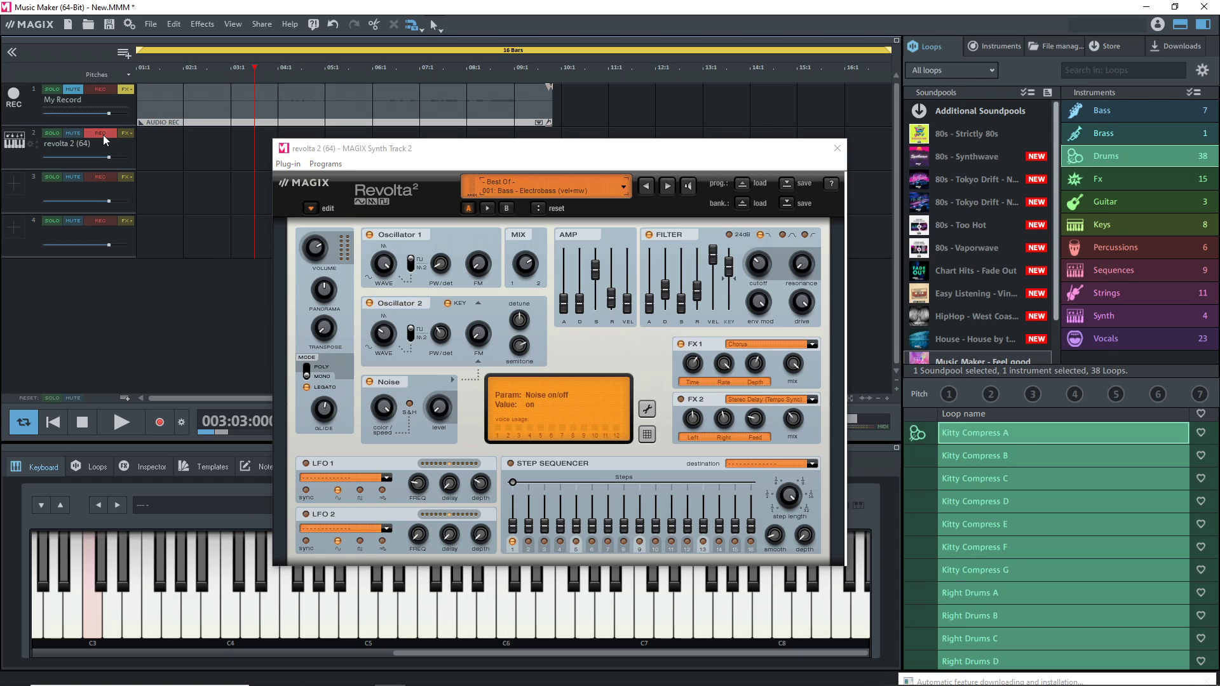
left_click(103, 135)
left_click(558, 180)
mouse_move(554, 204)
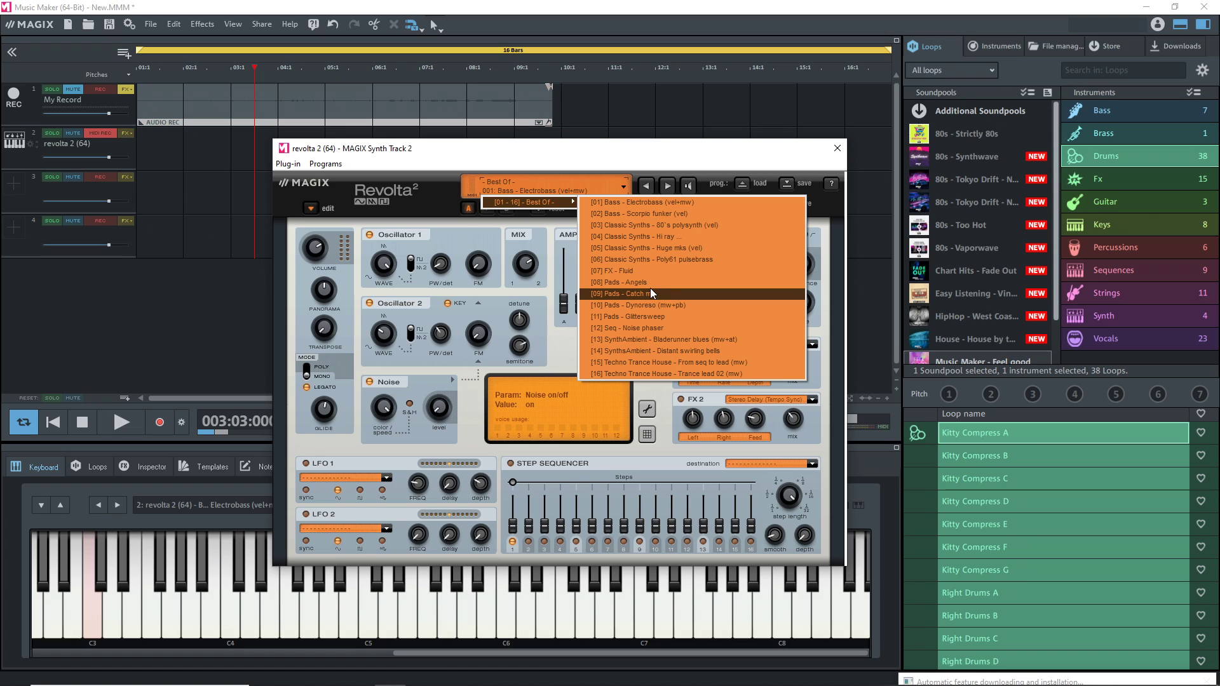
left_click(687, 228)
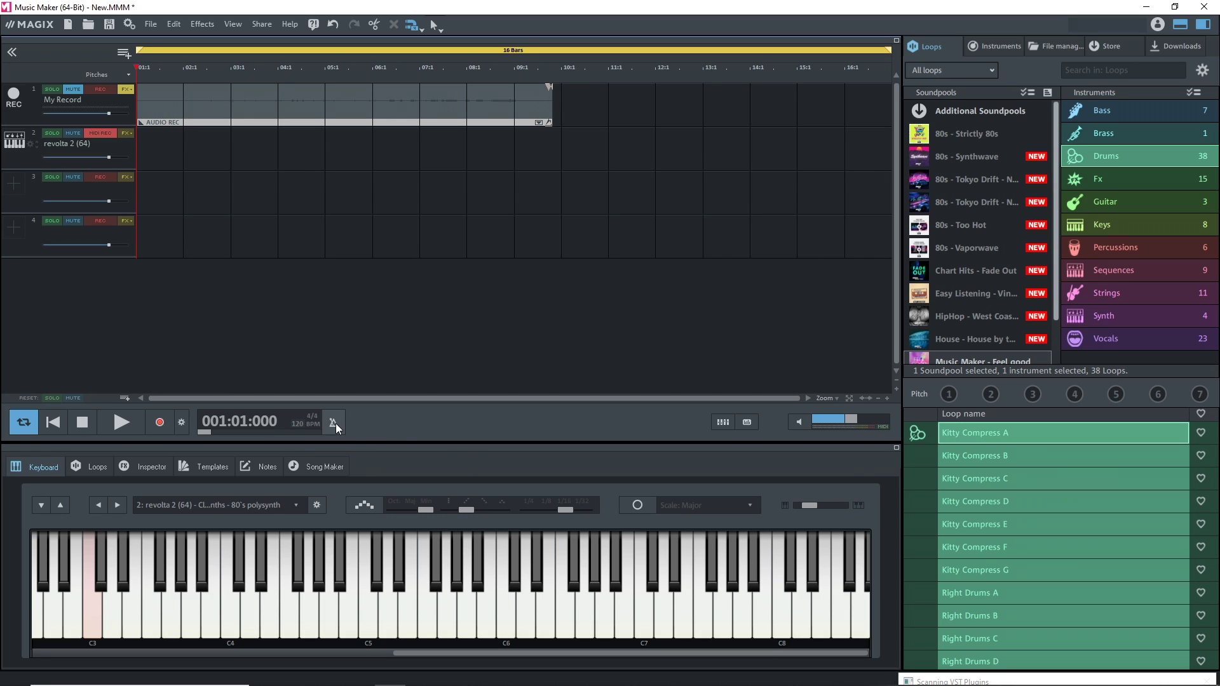
left_click(162, 420)
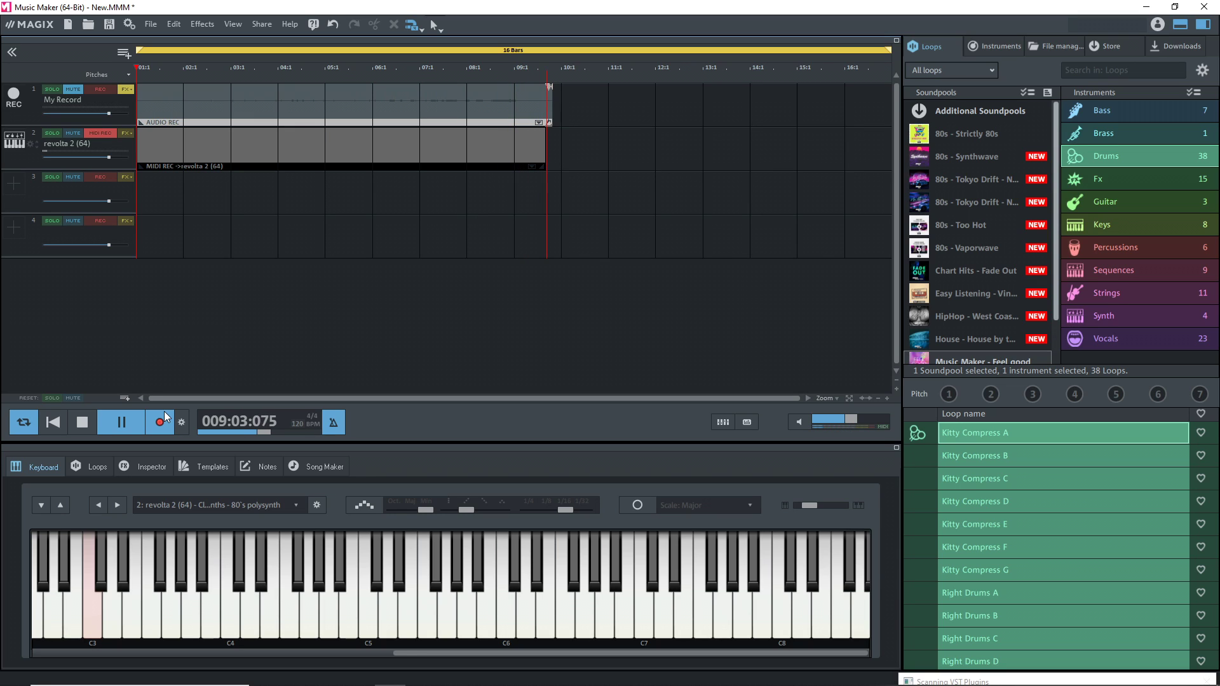
- Stop the synth recording and open the new MIDI REC clip on track 2 for editing
left_click(164, 412)
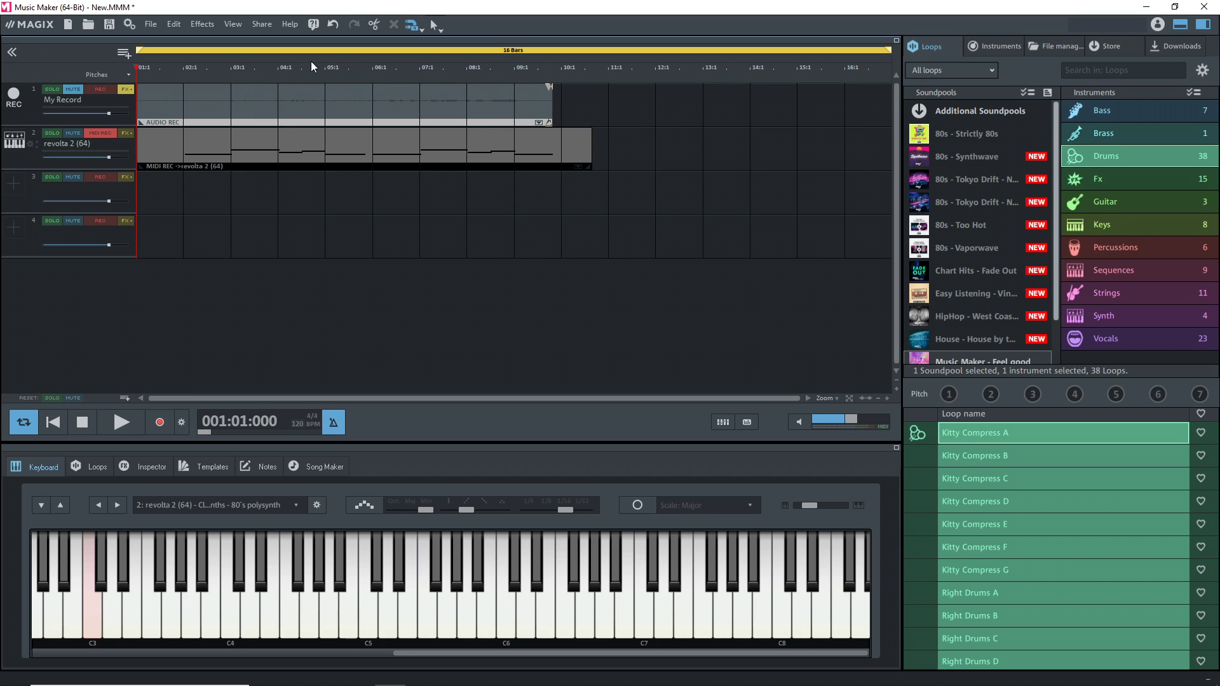
left_click(273, 143)
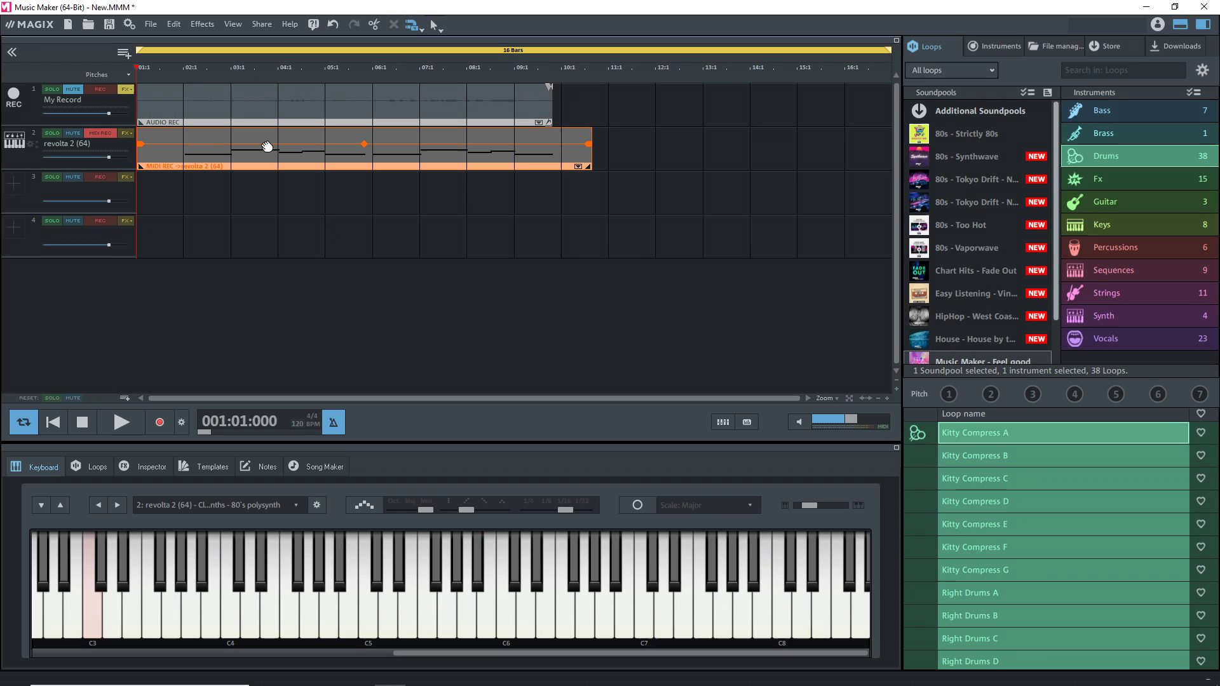
double_click(223, 138)
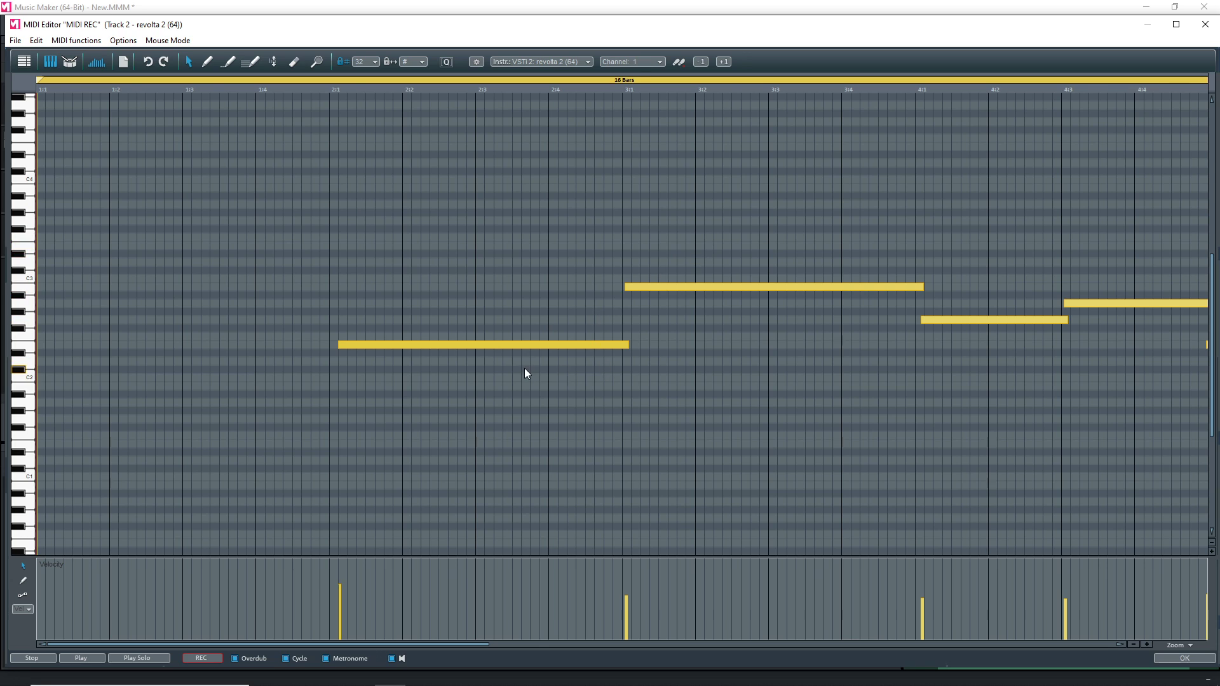
- Try moving the MIDI REC clip's first note one grid step earlier, then undo it
scroll(525, 368, "right", 3)
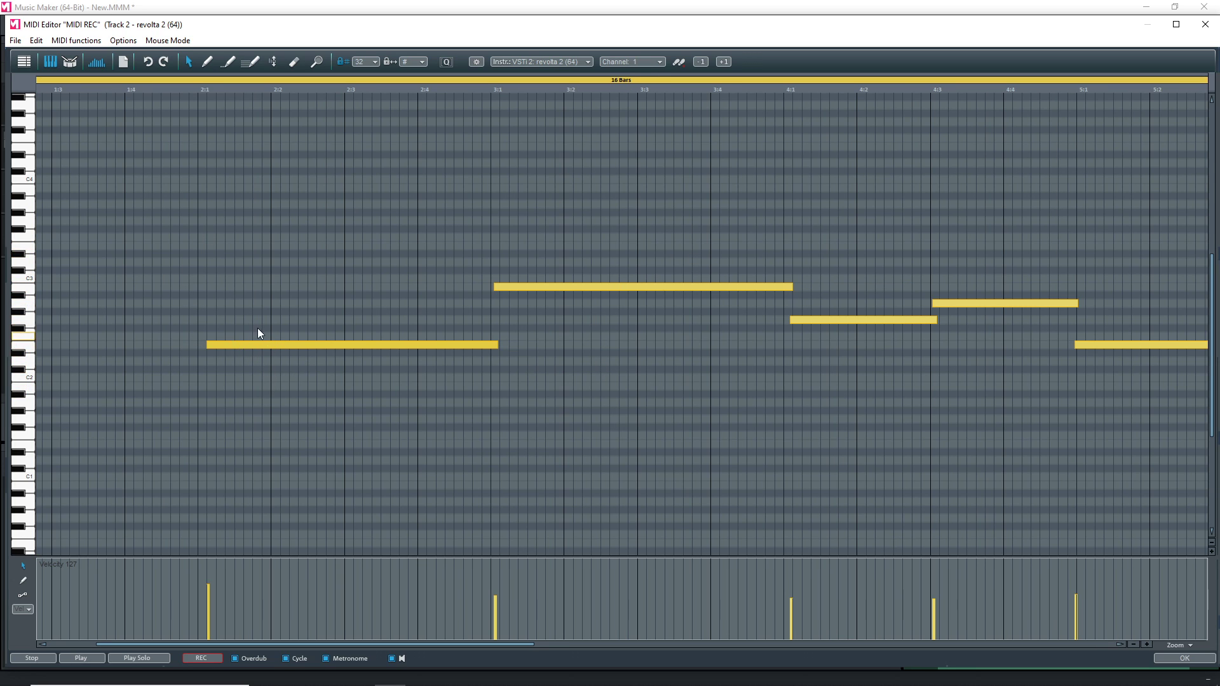
key("ctrl+a")
left_click(229, 346)
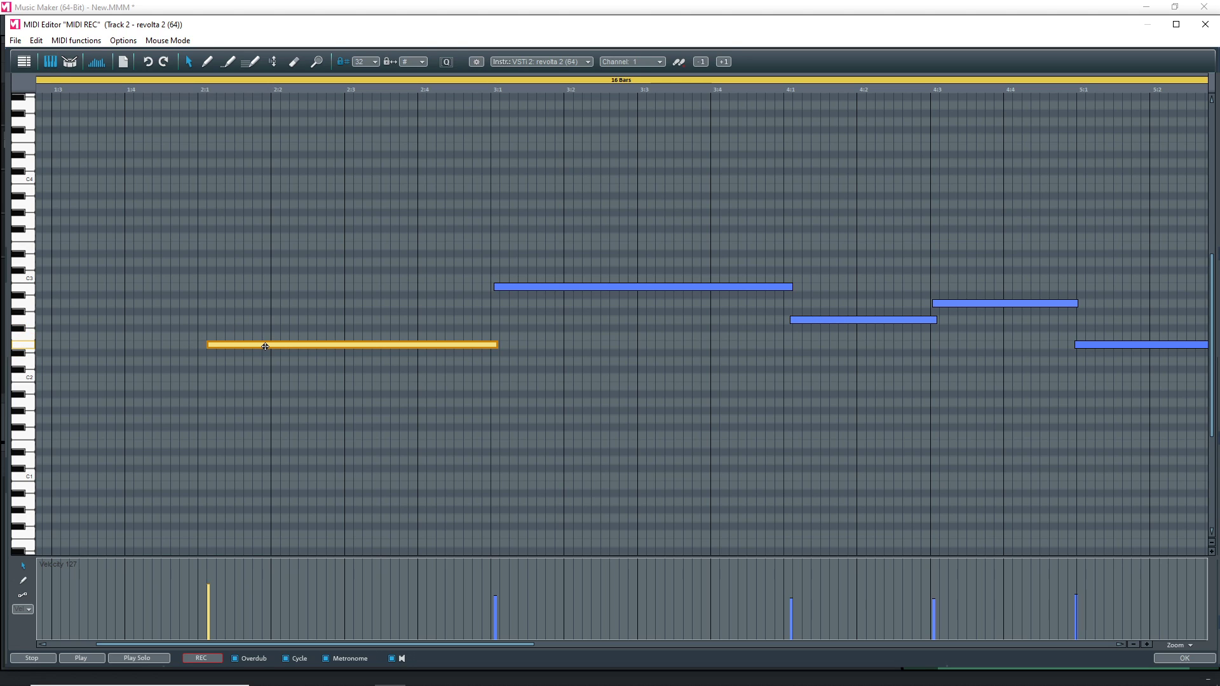
left_click_drag(266, 348, 255, 347)
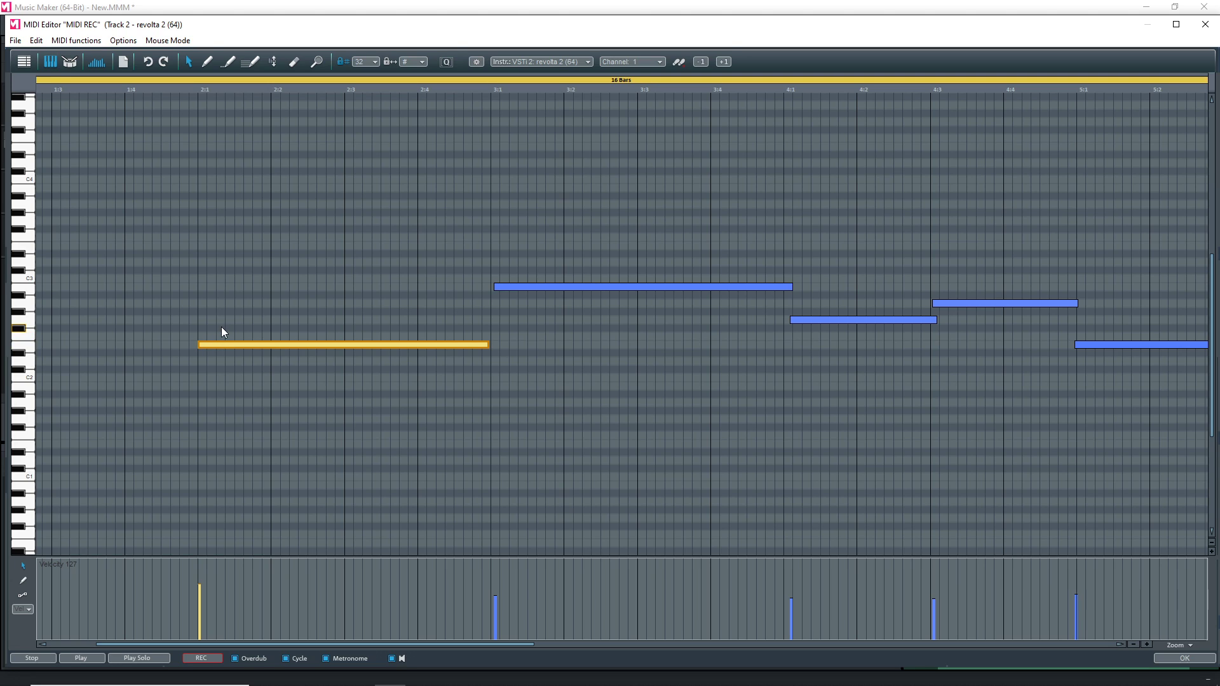
key("ctrl+z")
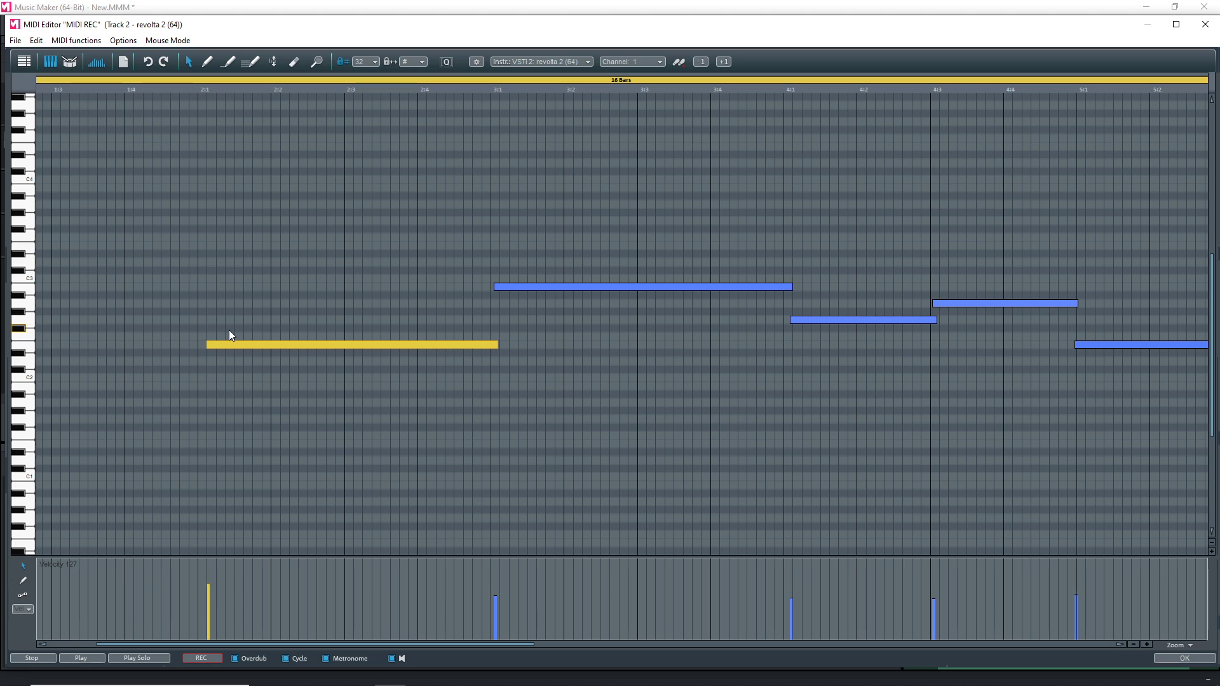
- Quantize all notes in the clip to a snap grid of 4
key("ctrl+a")
left_click(376, 61)
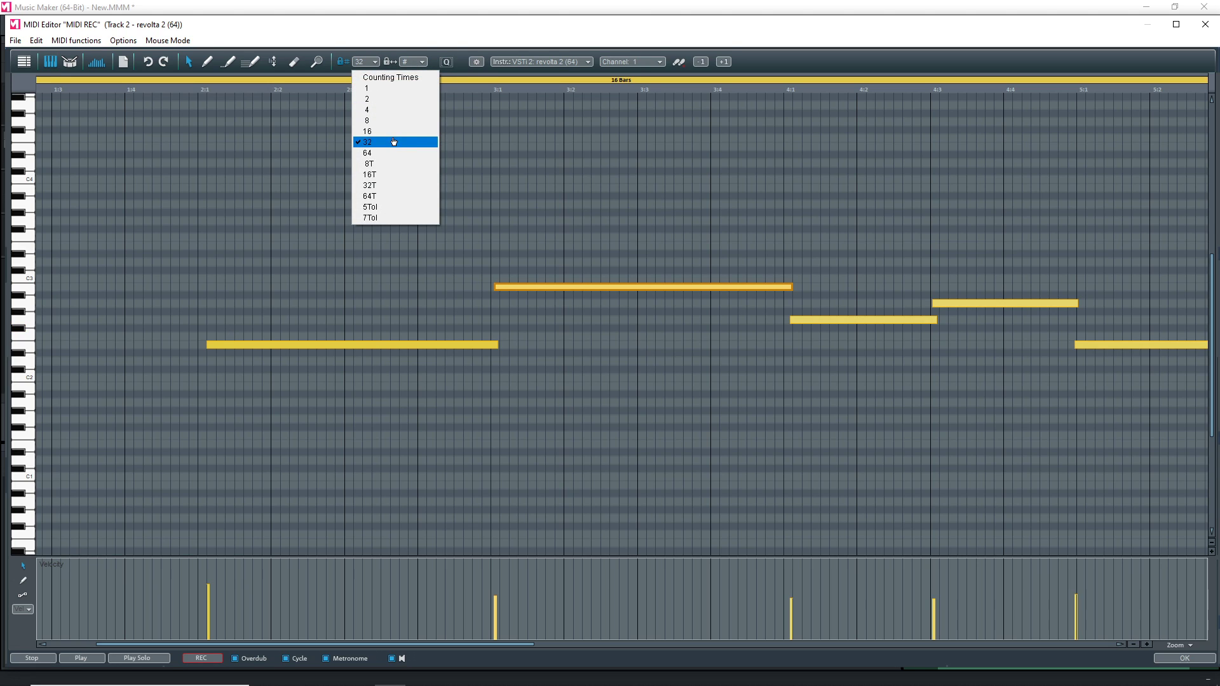
left_click(390, 110)
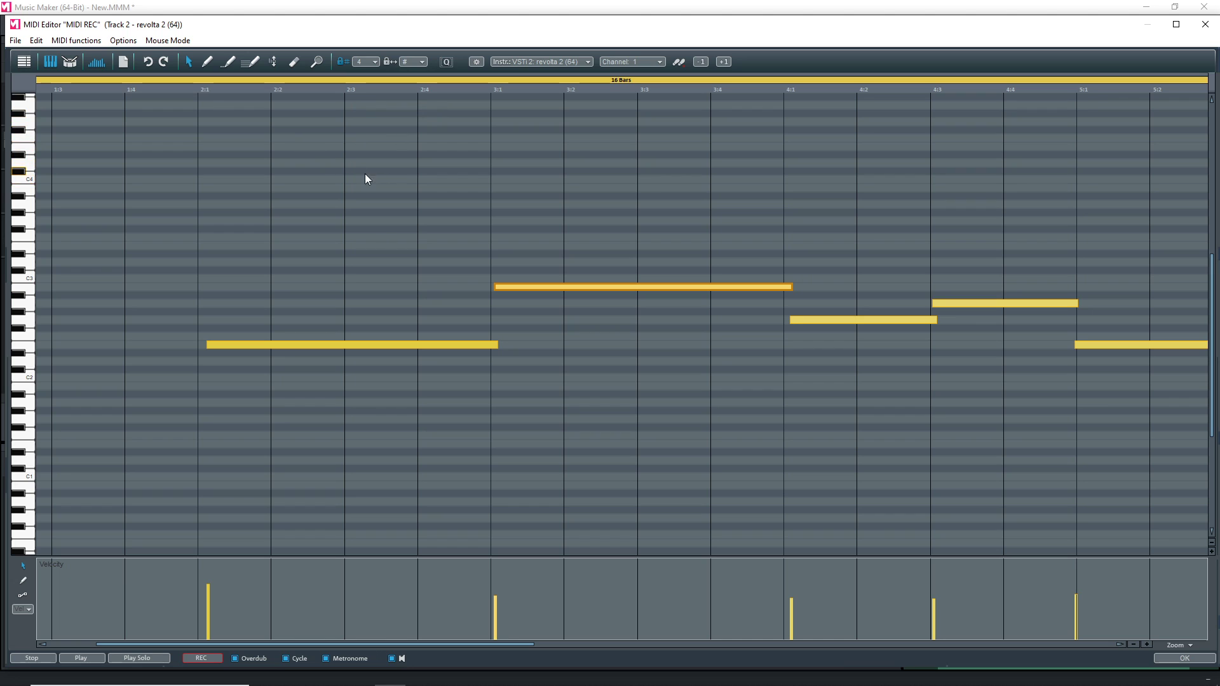
left_click(446, 63)
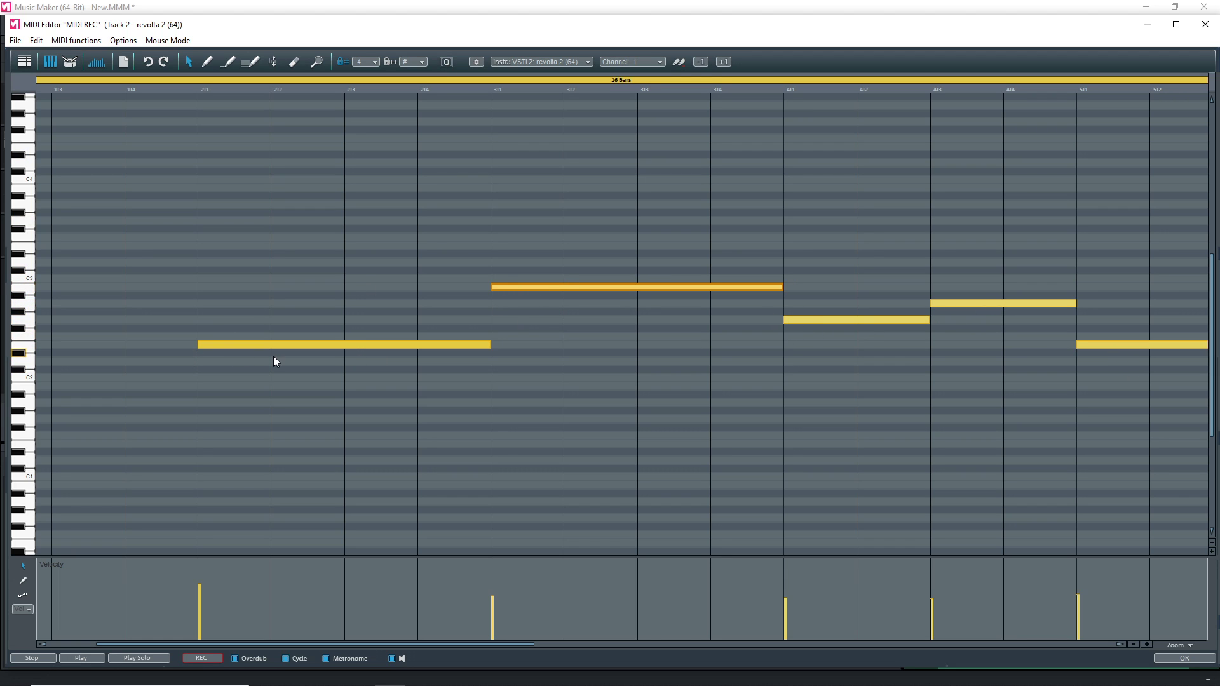
scroll(387, 134, "right", 10)
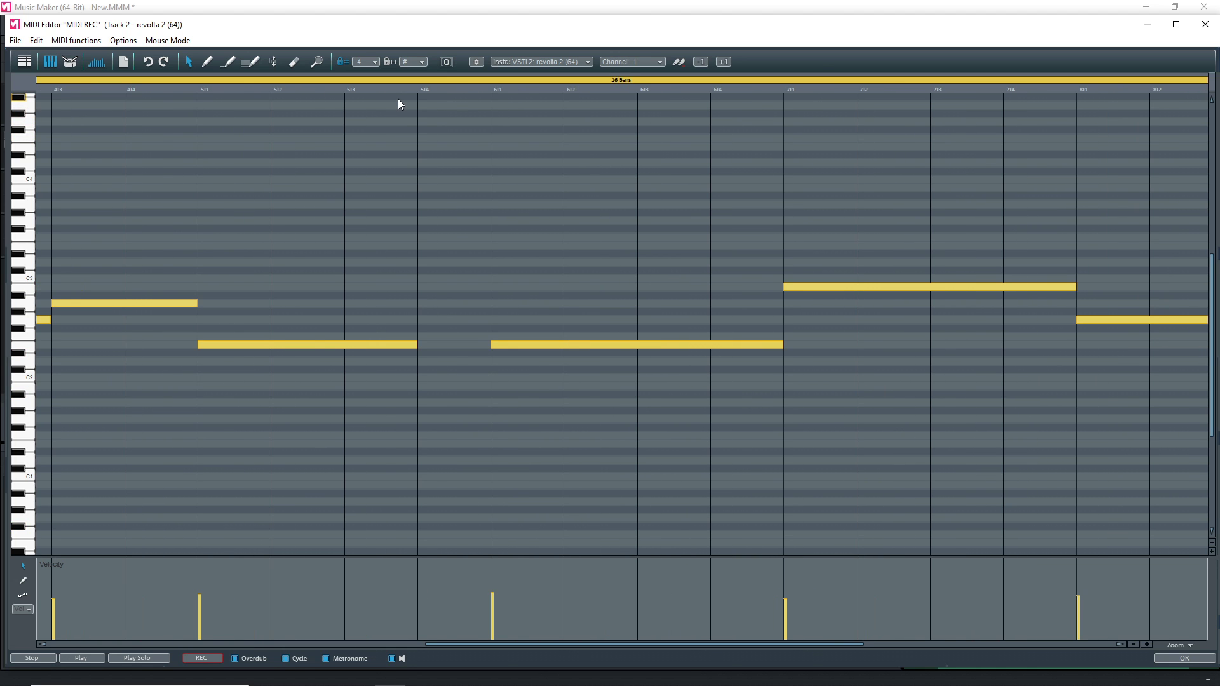
scroll(399, 104, "right", 5)
scroll(399, 103, "left", 8)
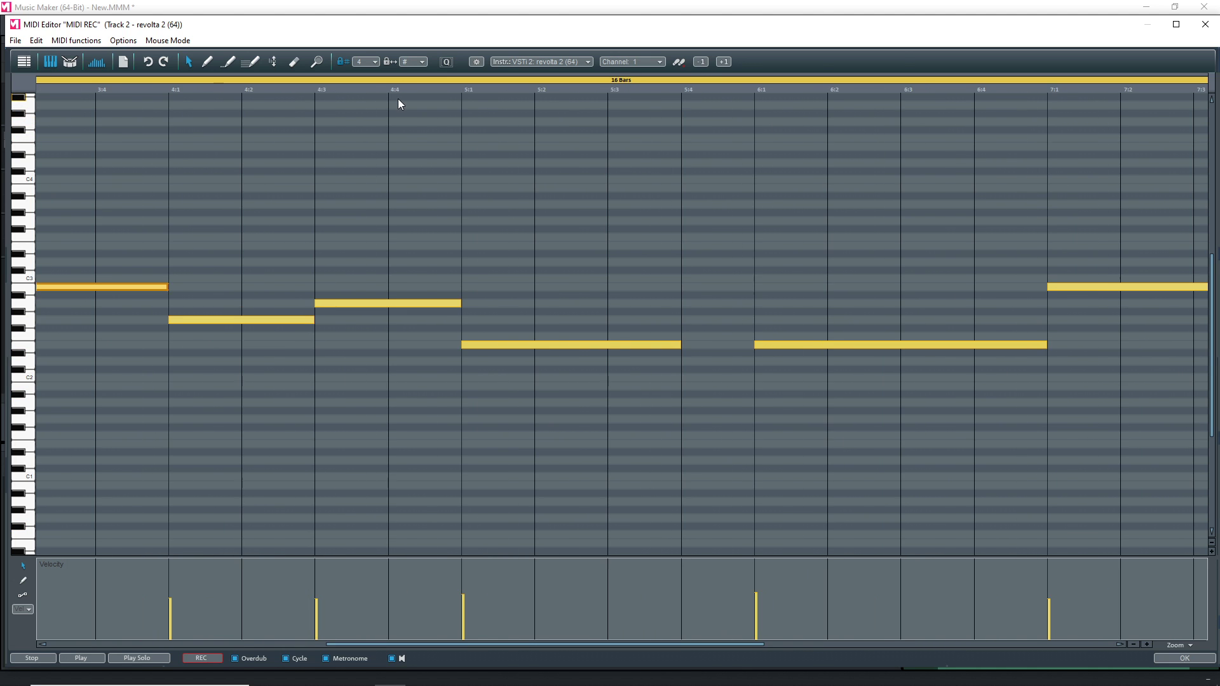
scroll(398, 98, "left", 8)
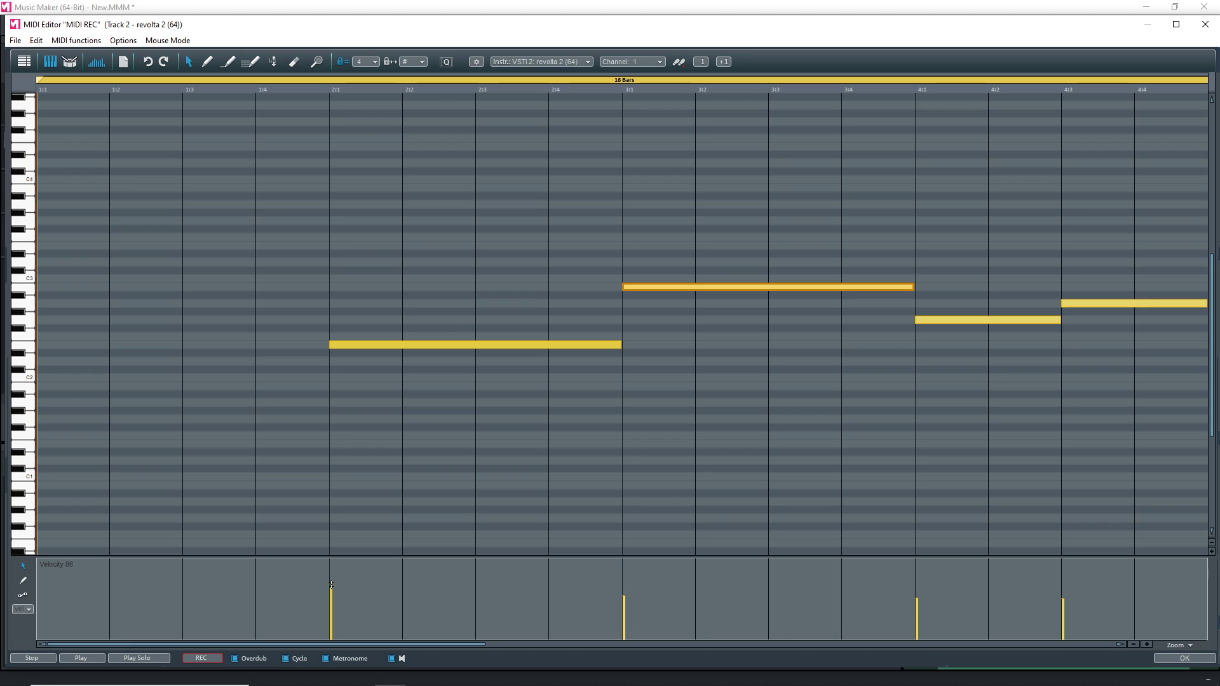
- Set the velocity of the first note at bar 2 to 76
left_click(331, 587)
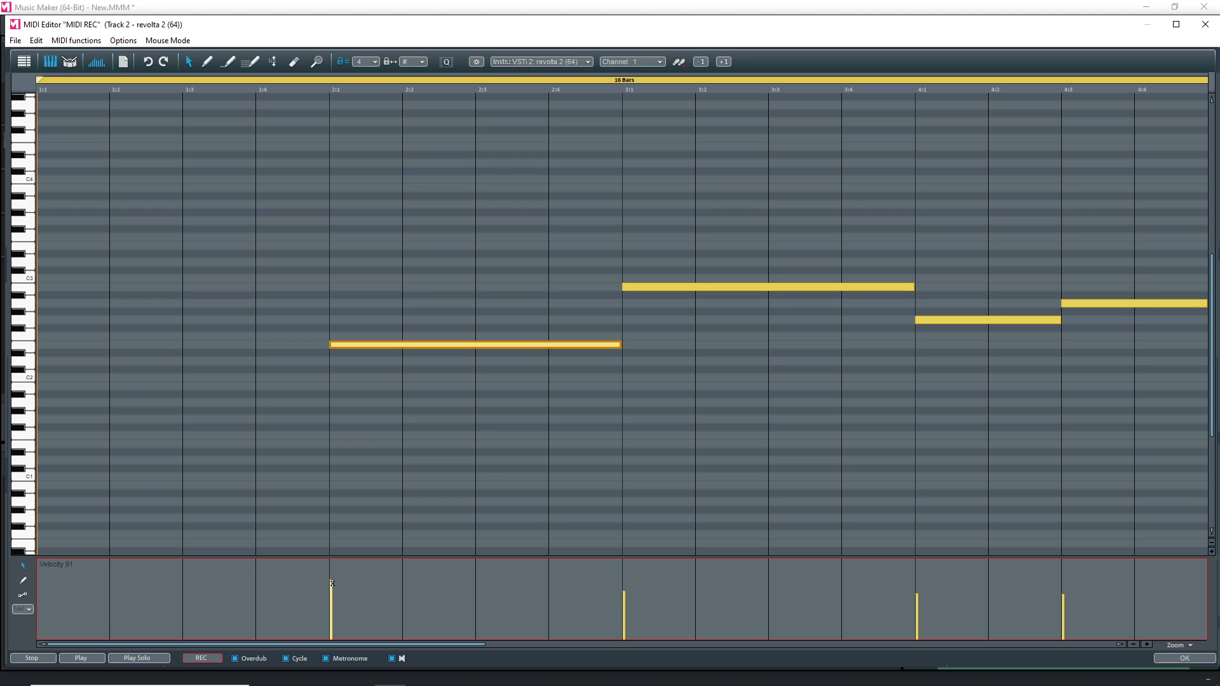
mouse_move(332, 583)
left_mouse_down()
mouse_move(332, 604)
mouse_move(332, 576)
left_mouse_up()
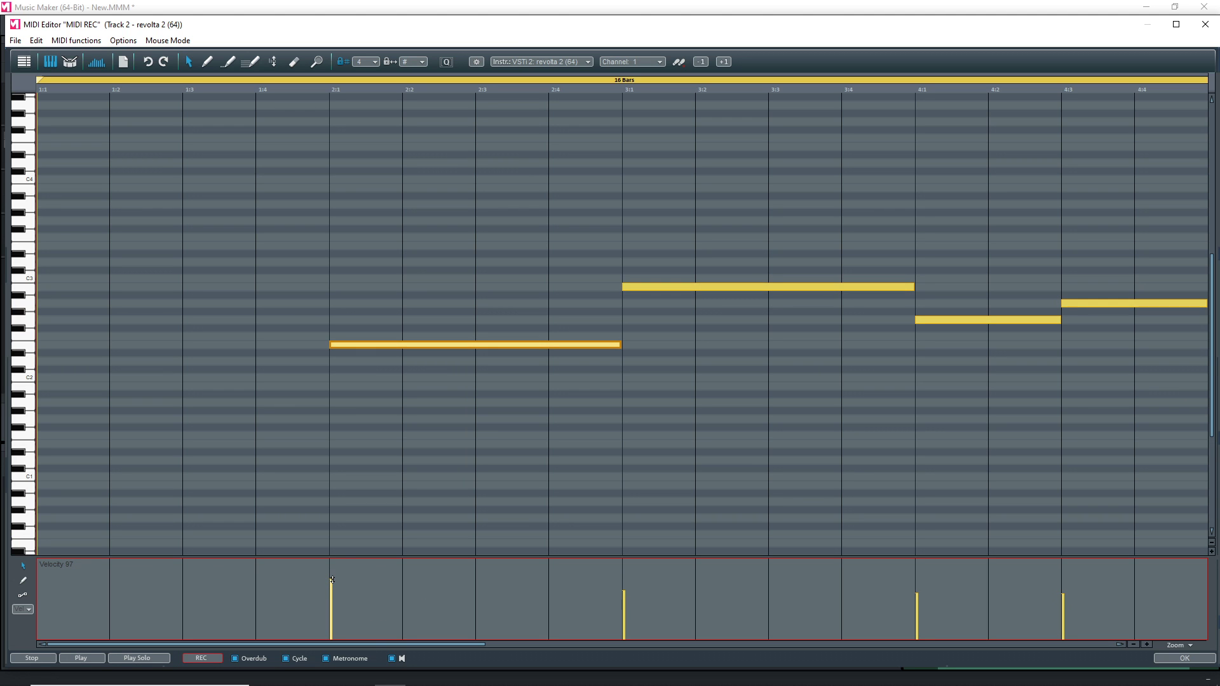
left_click(375, 425)
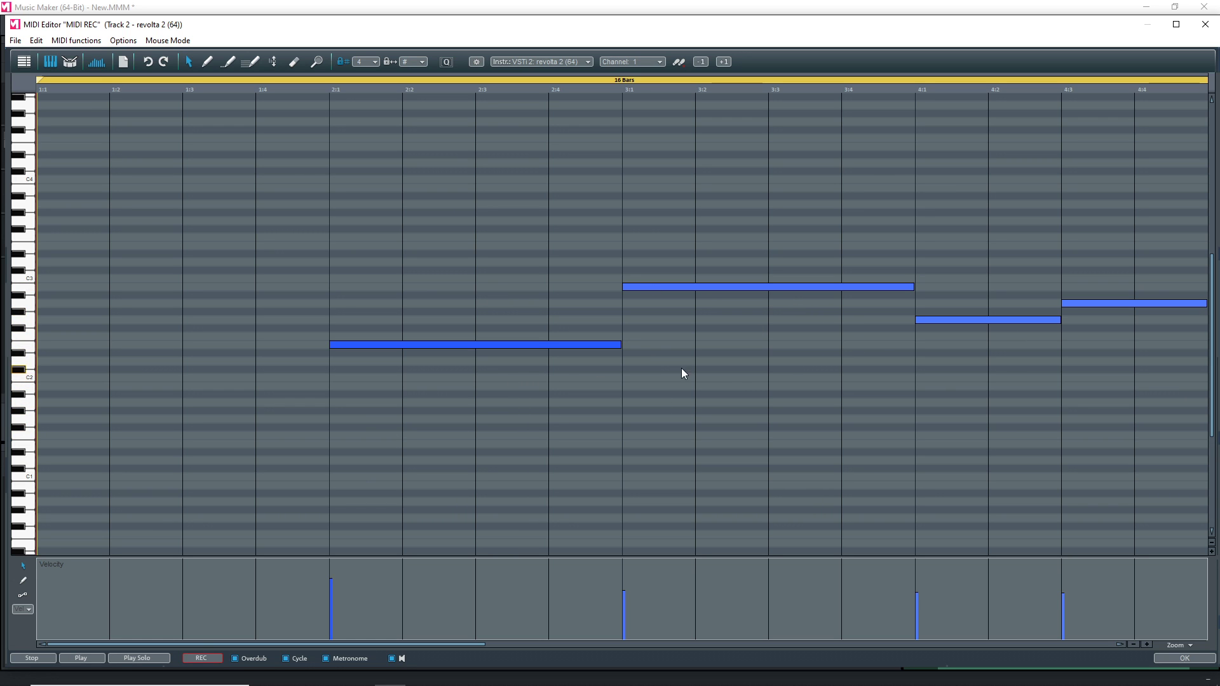
left_click(331, 579)
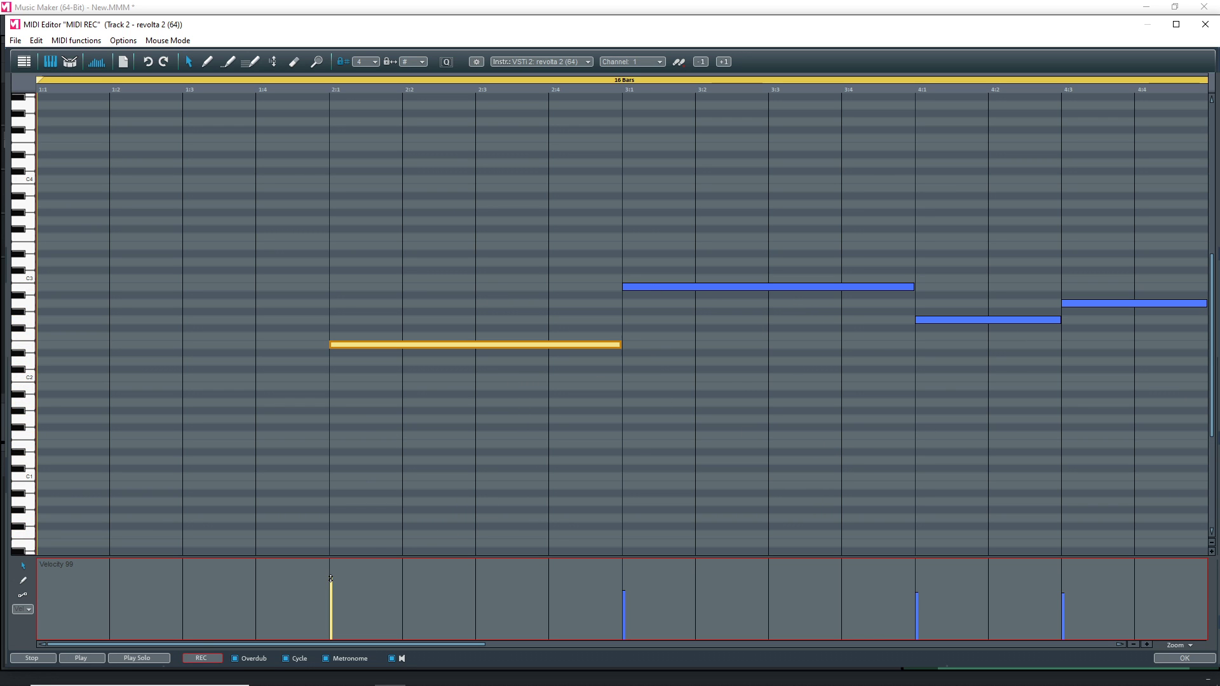
mouse_move(331, 579)
left_mouse_down()
mouse_move(331, 606)
mouse_move(330, 583)
left_mouse_up()
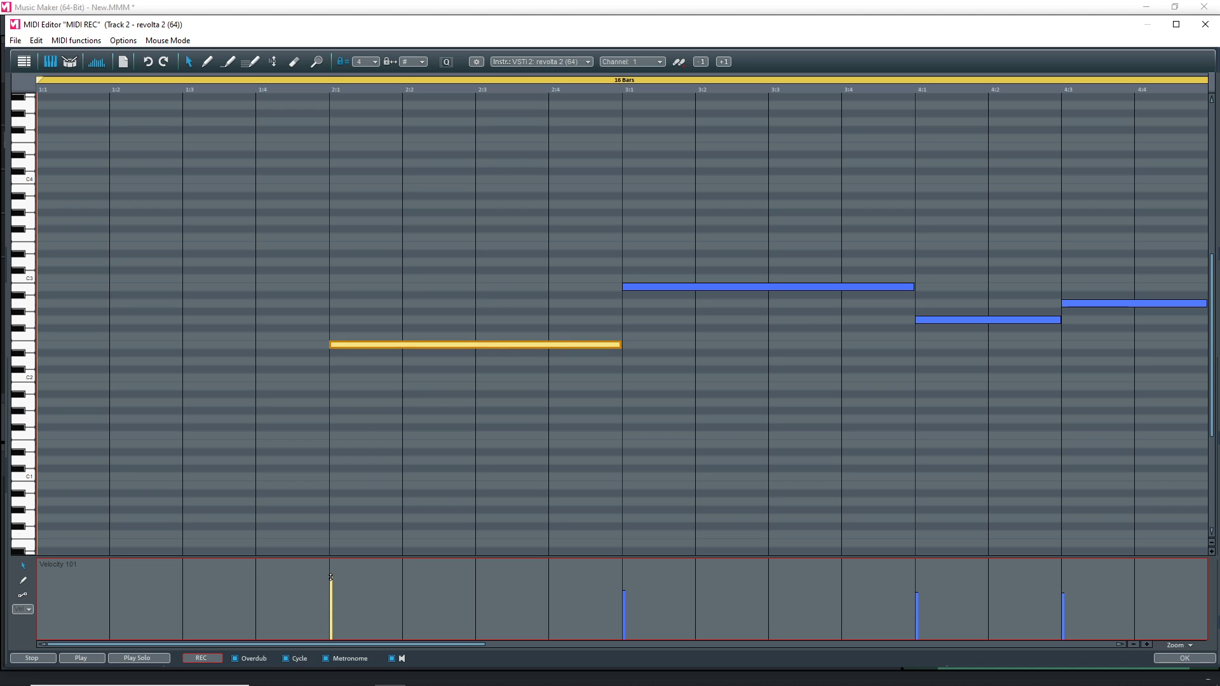
left_click(624, 600)
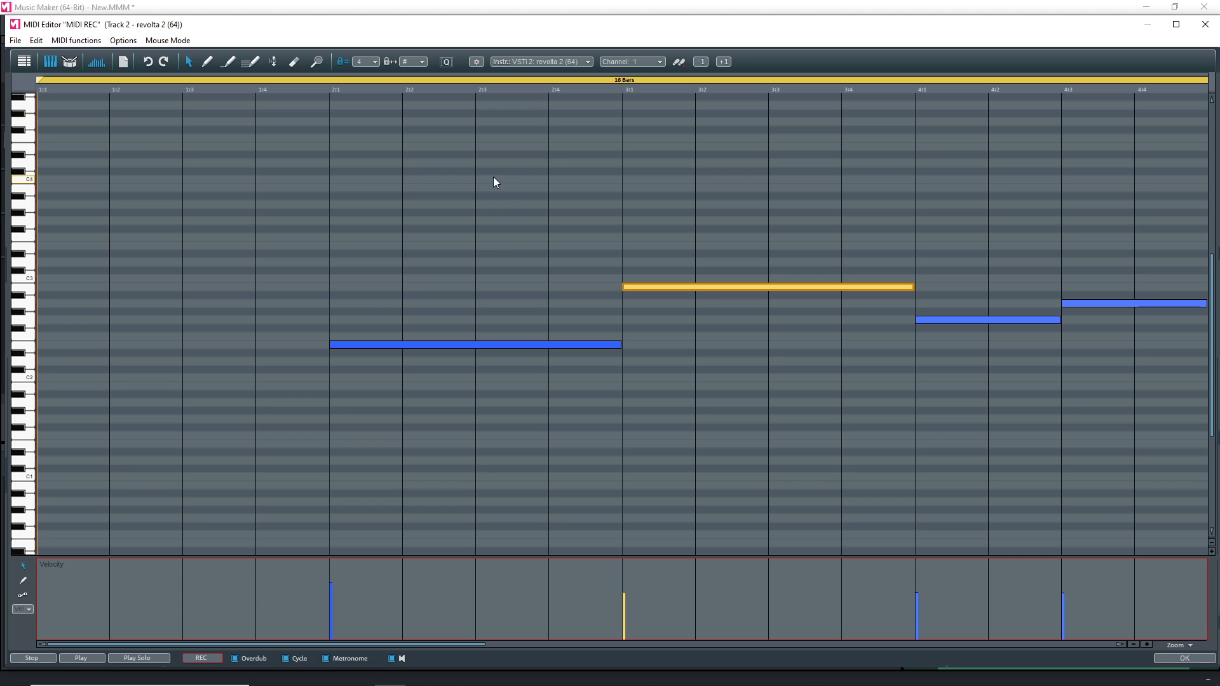
left_click(343, 180)
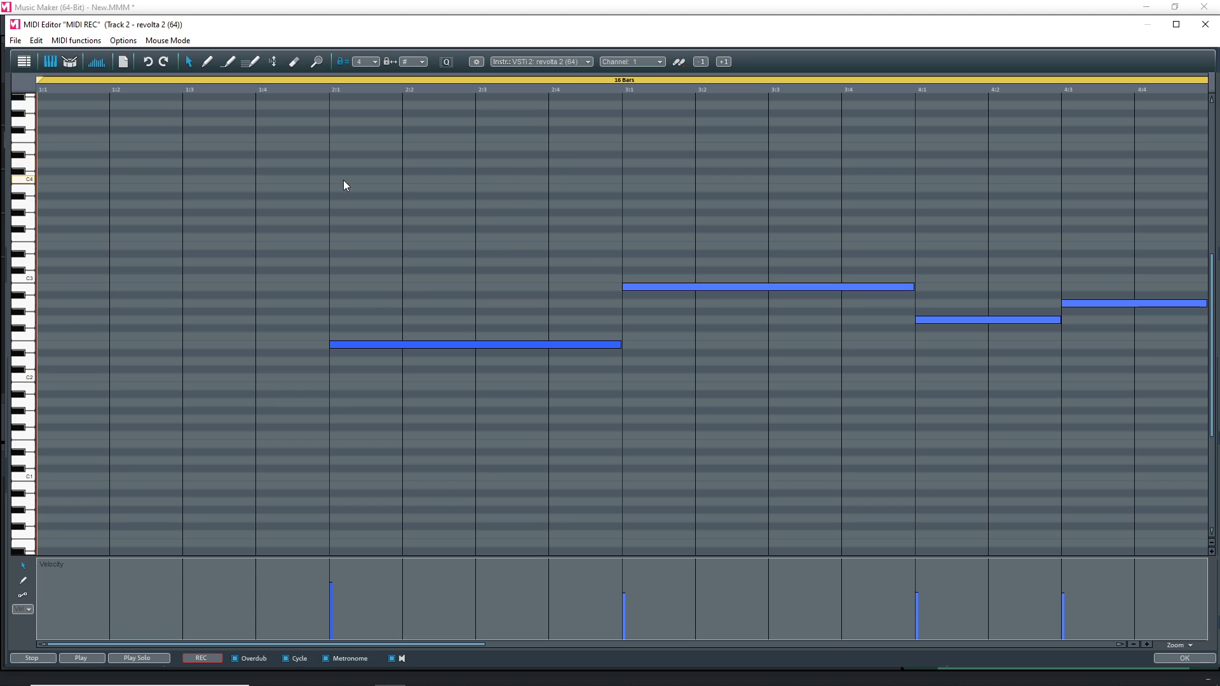
- Draw test notes at 2:4 and 3:3 with one at velocity 94, then delete both
left_click(208, 65)
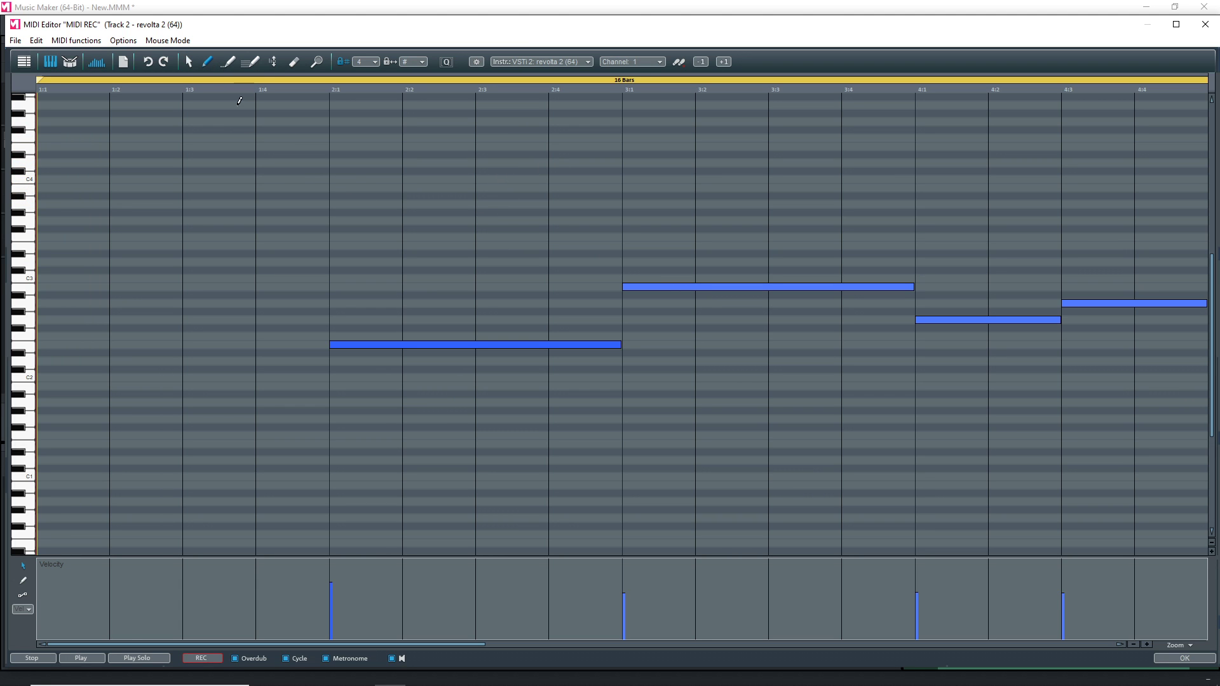
left_click(552, 163)
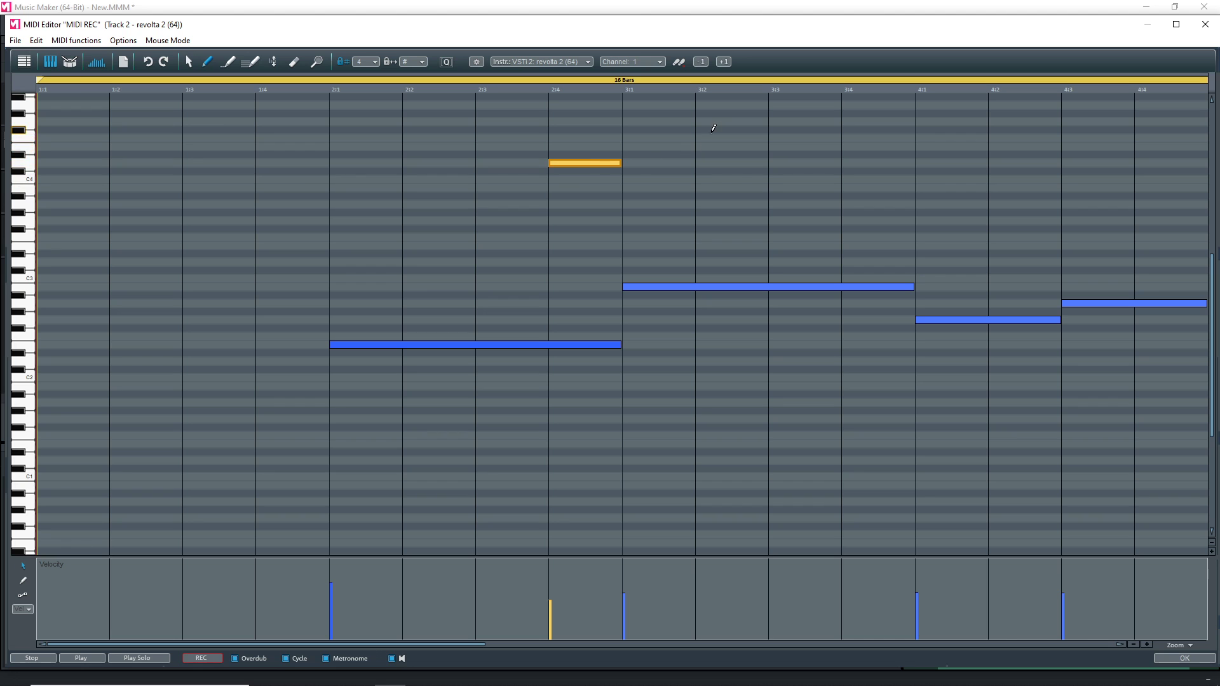
left_click(785, 121)
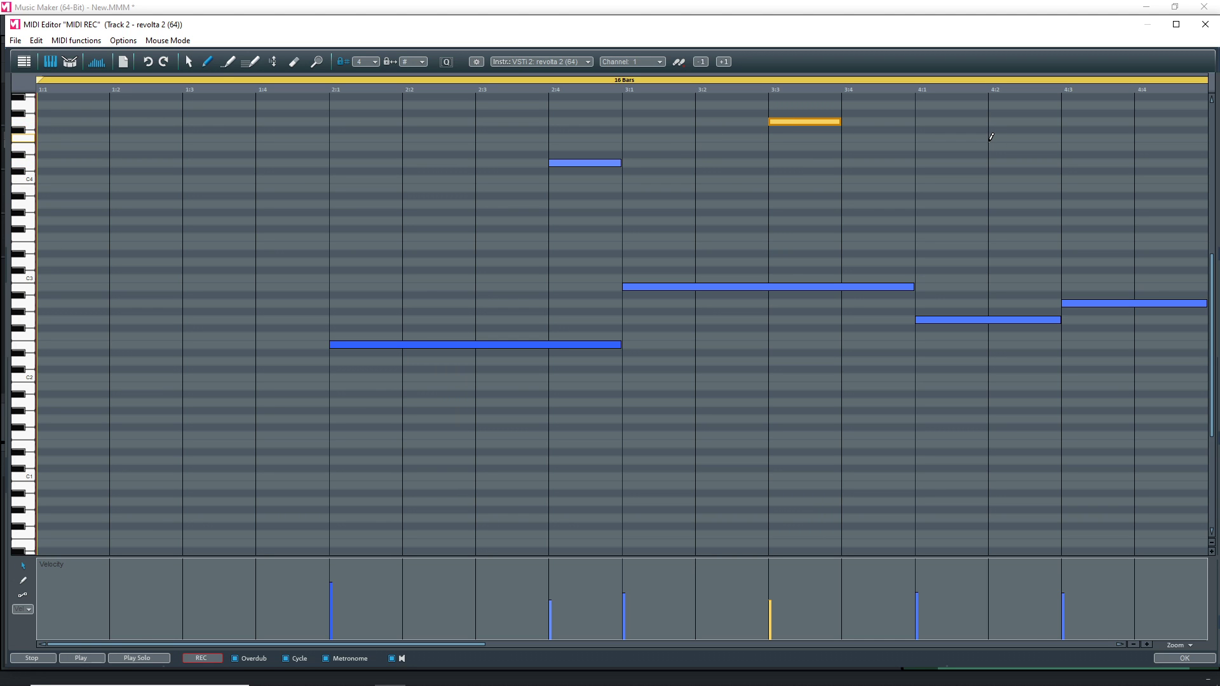
mouse_move(770, 600)
mouse_move(771, 600)
left_mouse_down()
mouse_move(770, 564)
mouse_move(770, 576)
left_mouse_up()
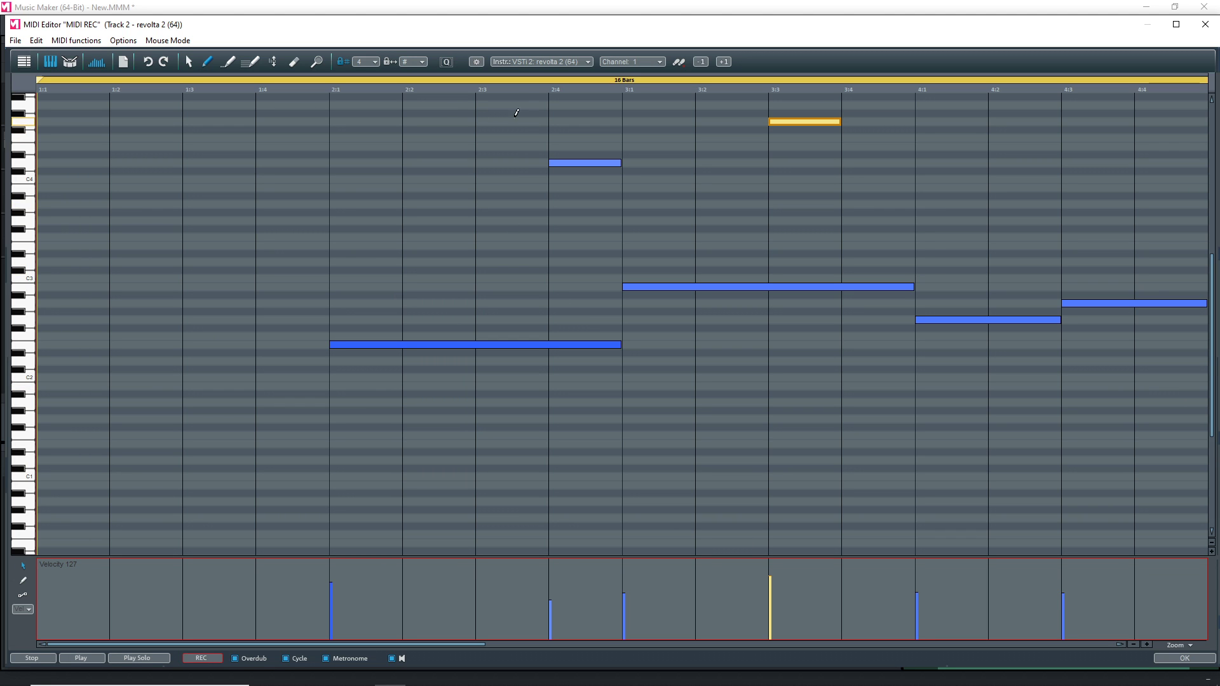
double_click(797, 123)
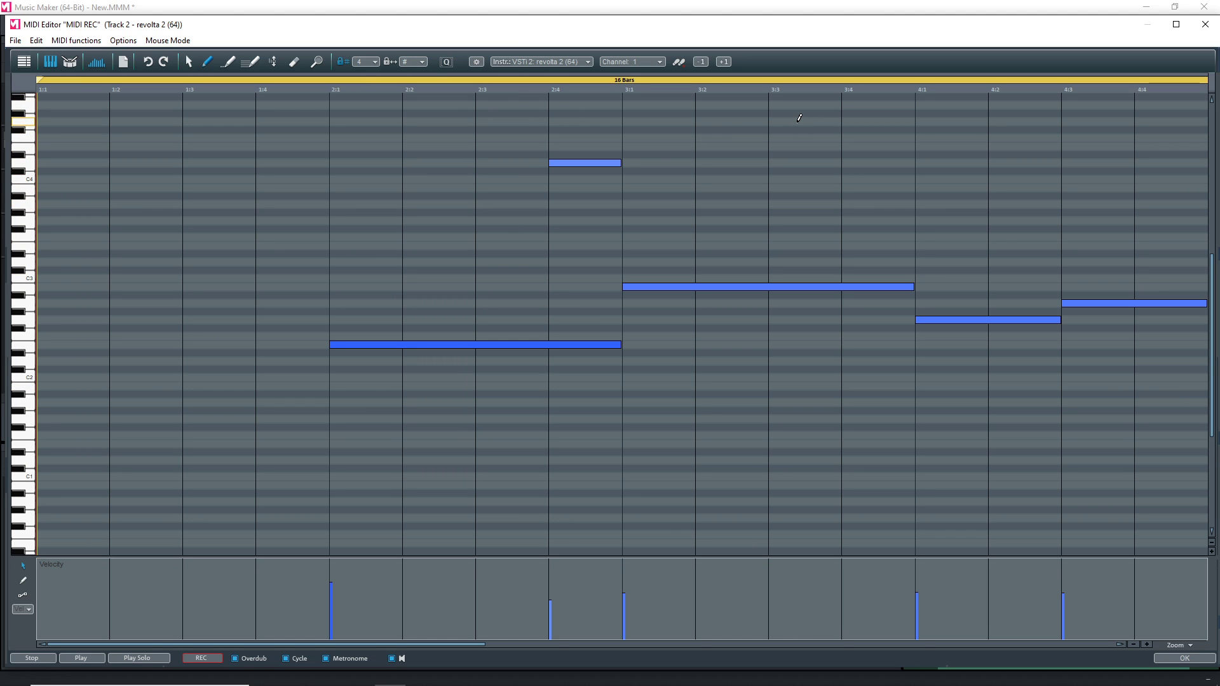
double_click(575, 164)
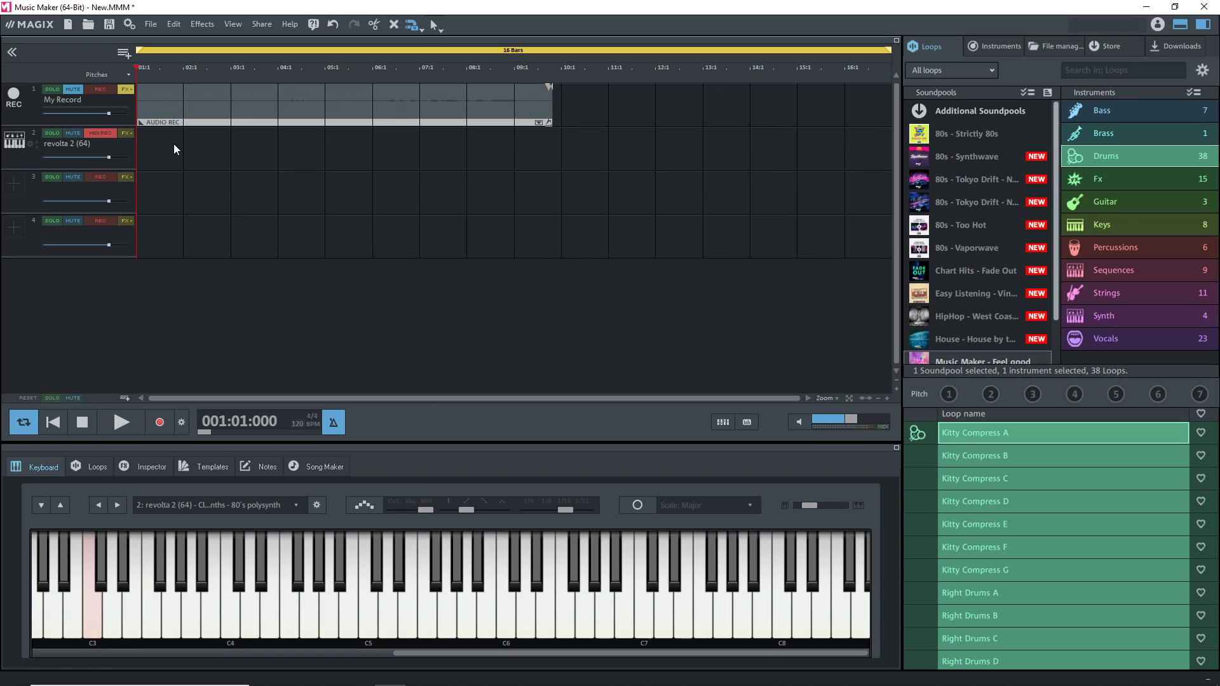
left_click(180, 24)
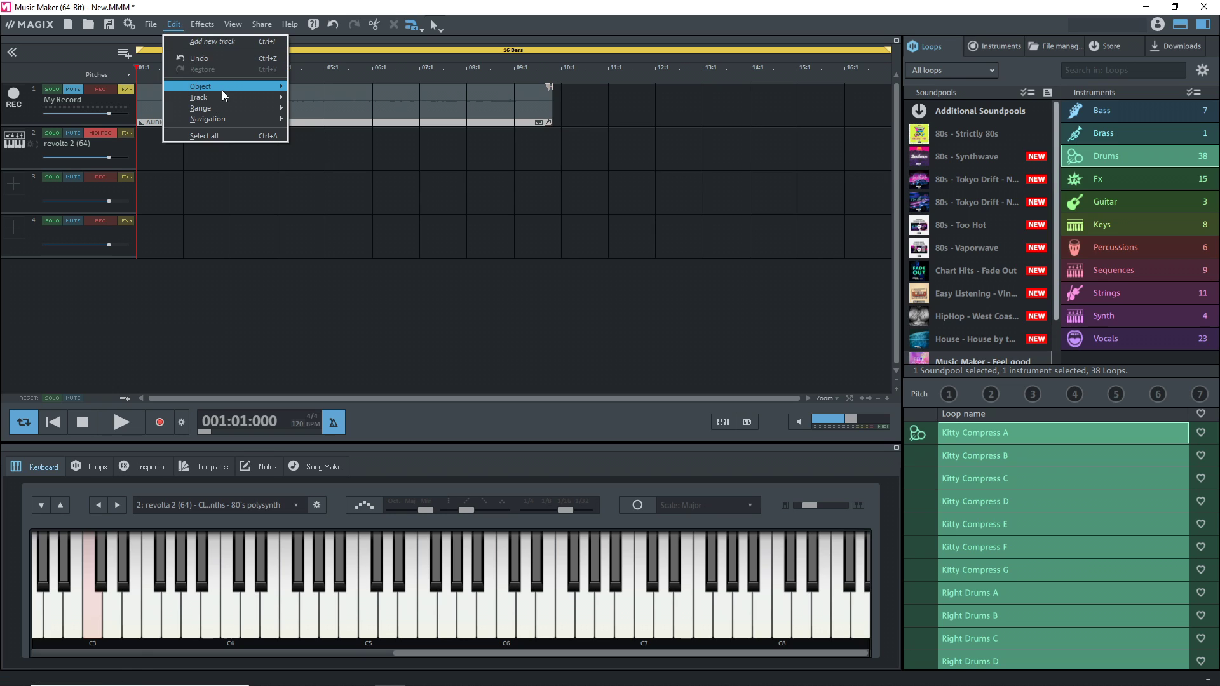
- Insert an Empty (2 bars) MIDI object on the revolta 2 track and open it for editing
mouse_move(223, 91)
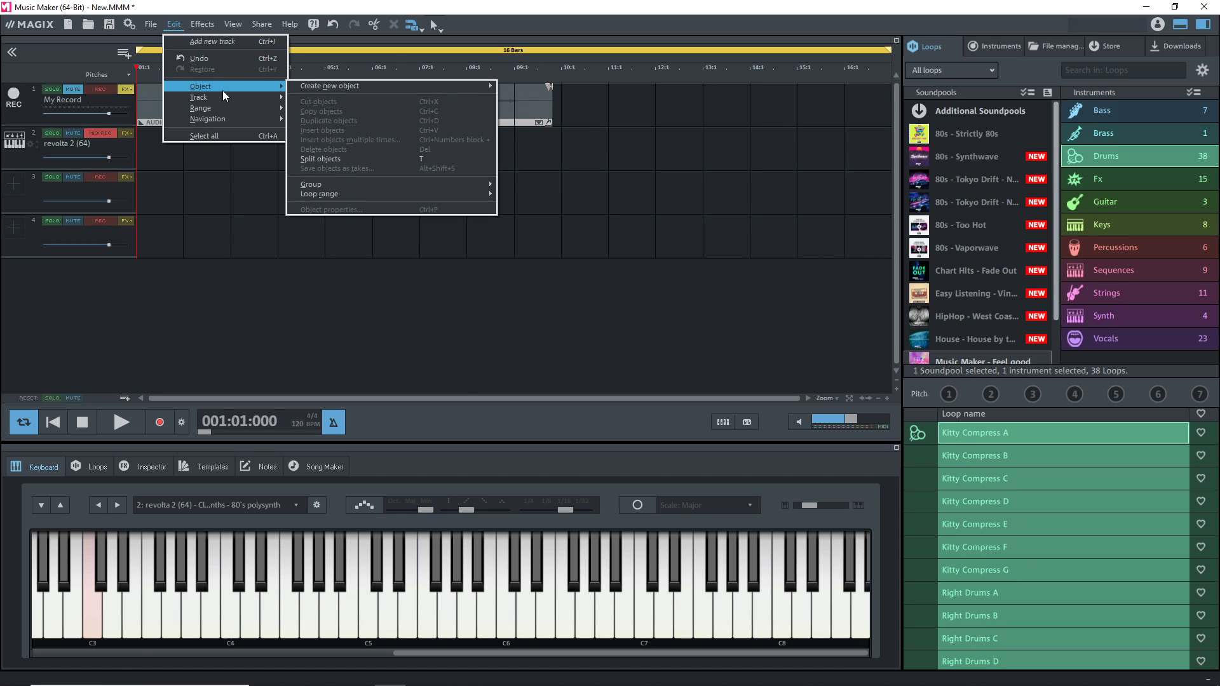
mouse_move(322, 85)
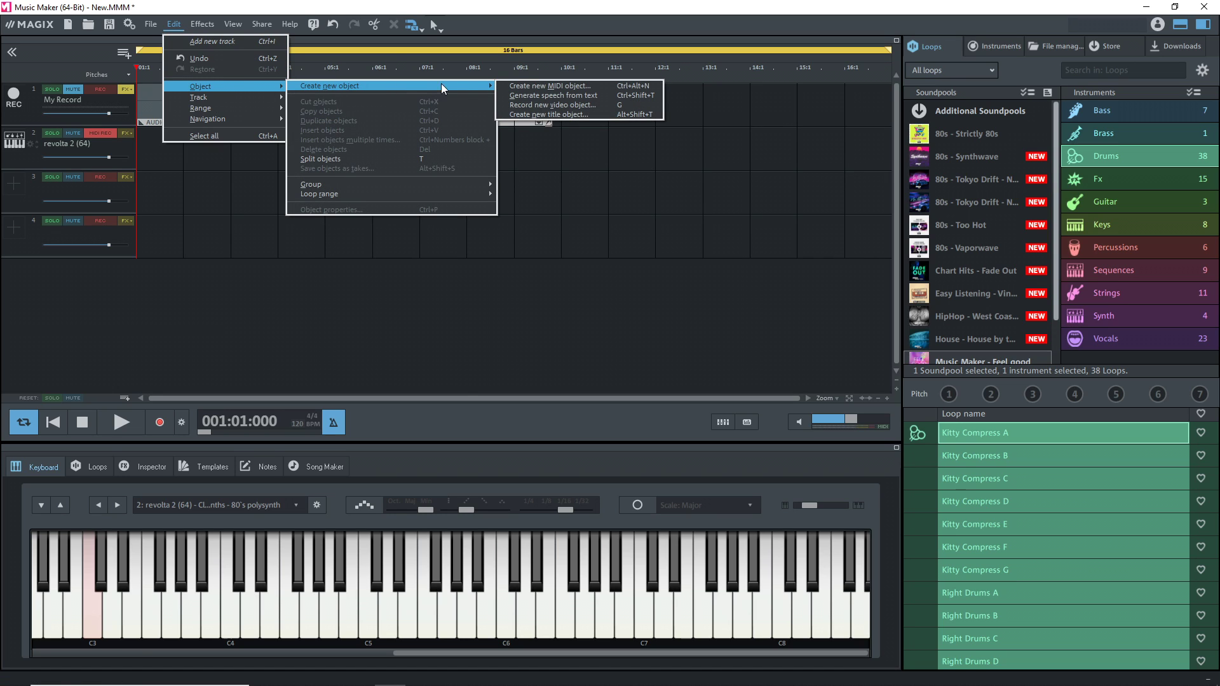
left_click(514, 88)
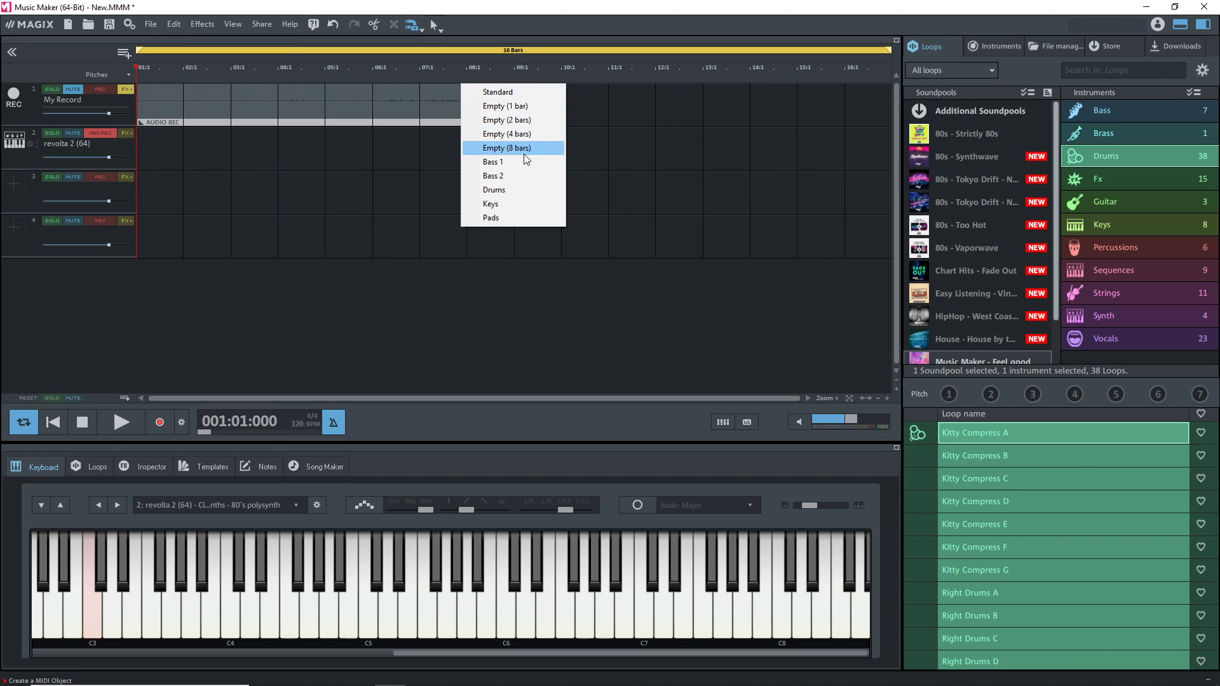
left_click(527, 120)
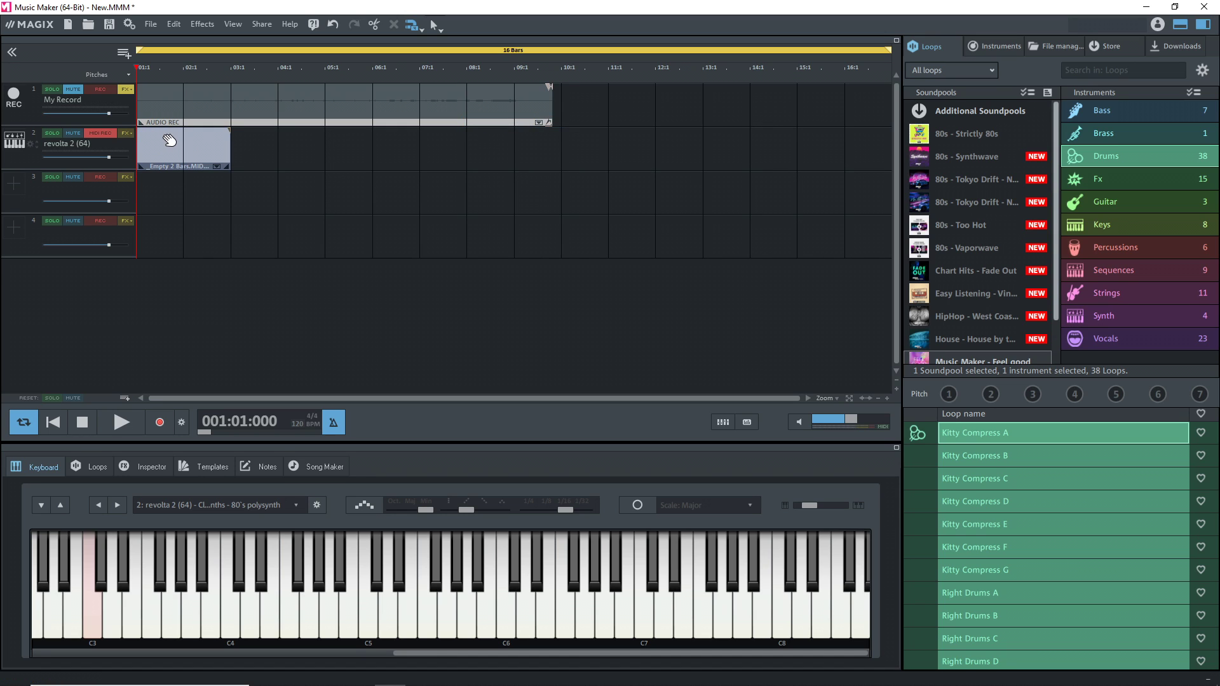
mouse_move(163, 140)
left_mouse_down()
mouse_move(244, 153)
mouse_move(172, 153)
mouse_move(216, 142)
mouse_move(180, 141)
left_mouse_up()
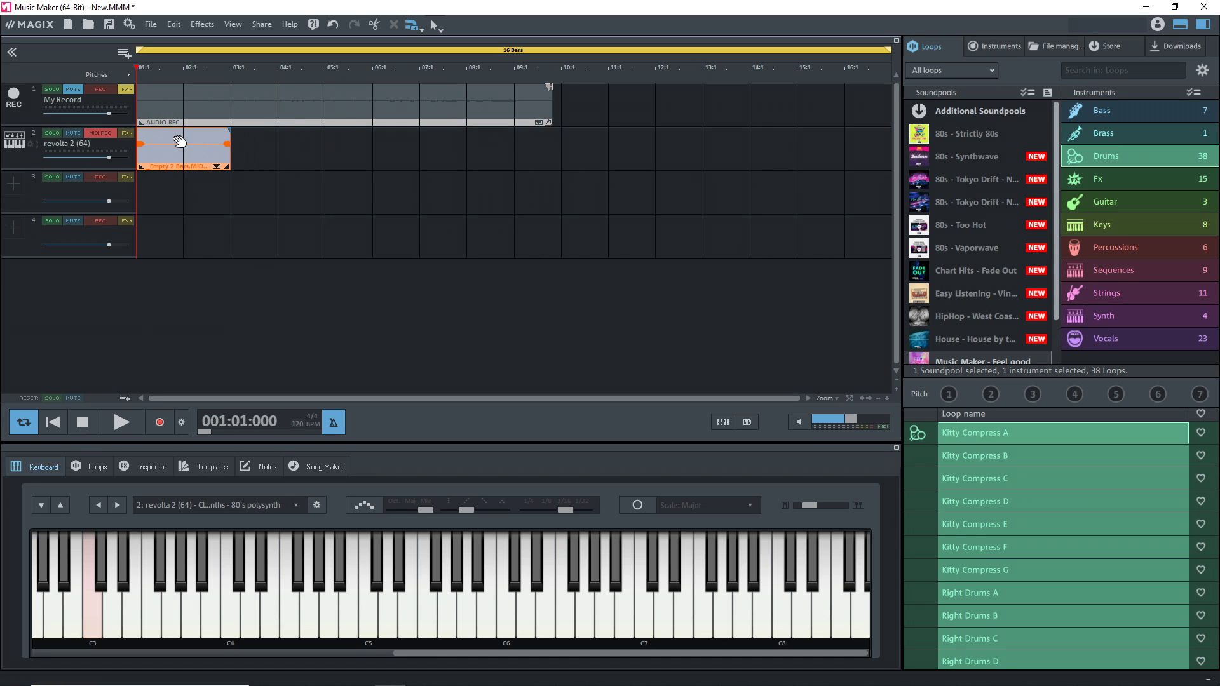
double_click(181, 154)
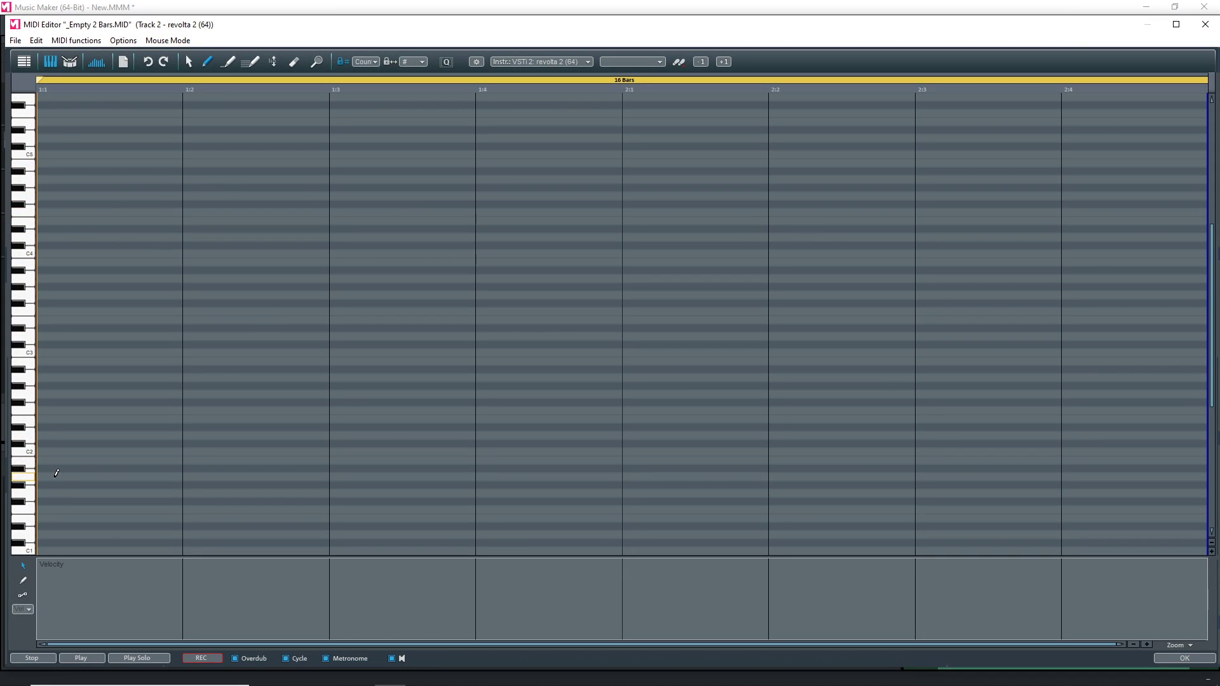
- Draw one-beat notes on bar 1 beats 1 and 3 and bar 2 beats 1 and 3
left_click(51, 416)
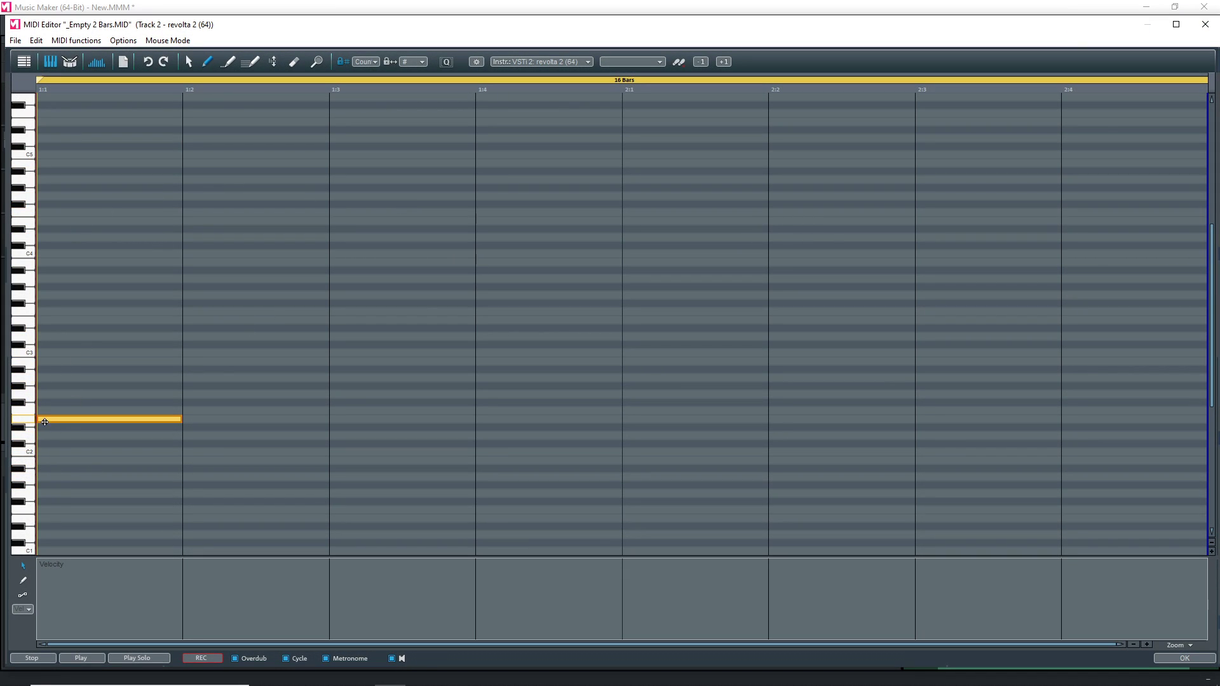
left_click(340, 278)
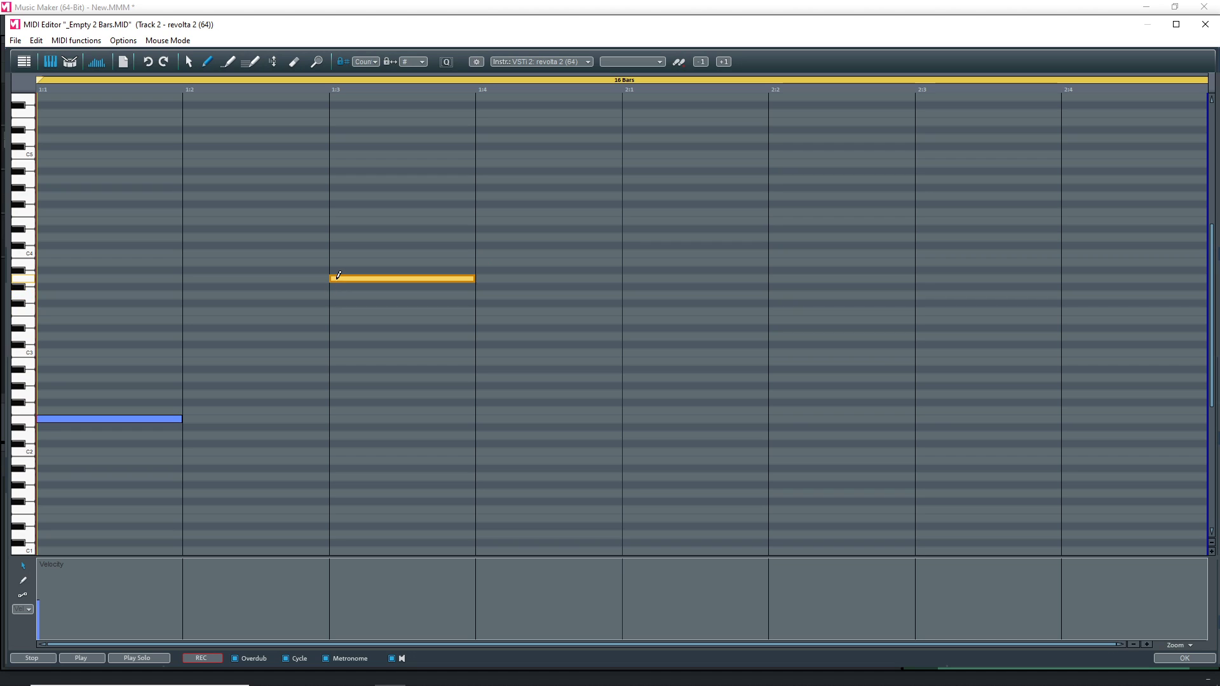
left_click(636, 411)
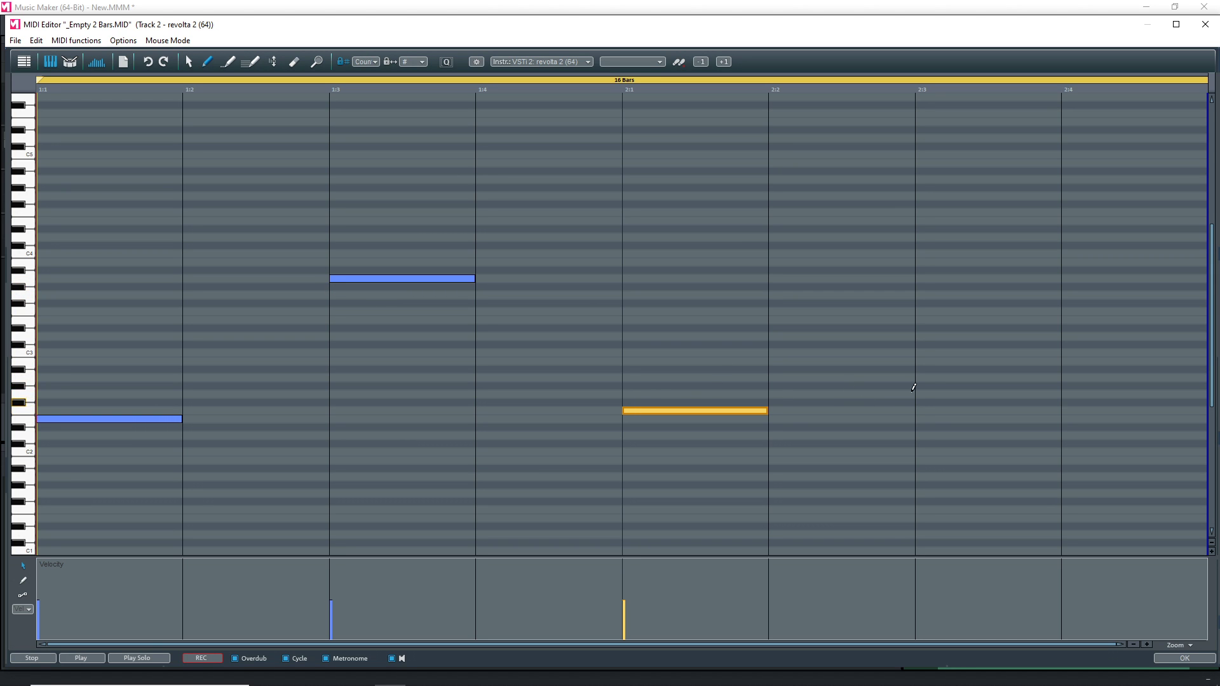
left_click(922, 352)
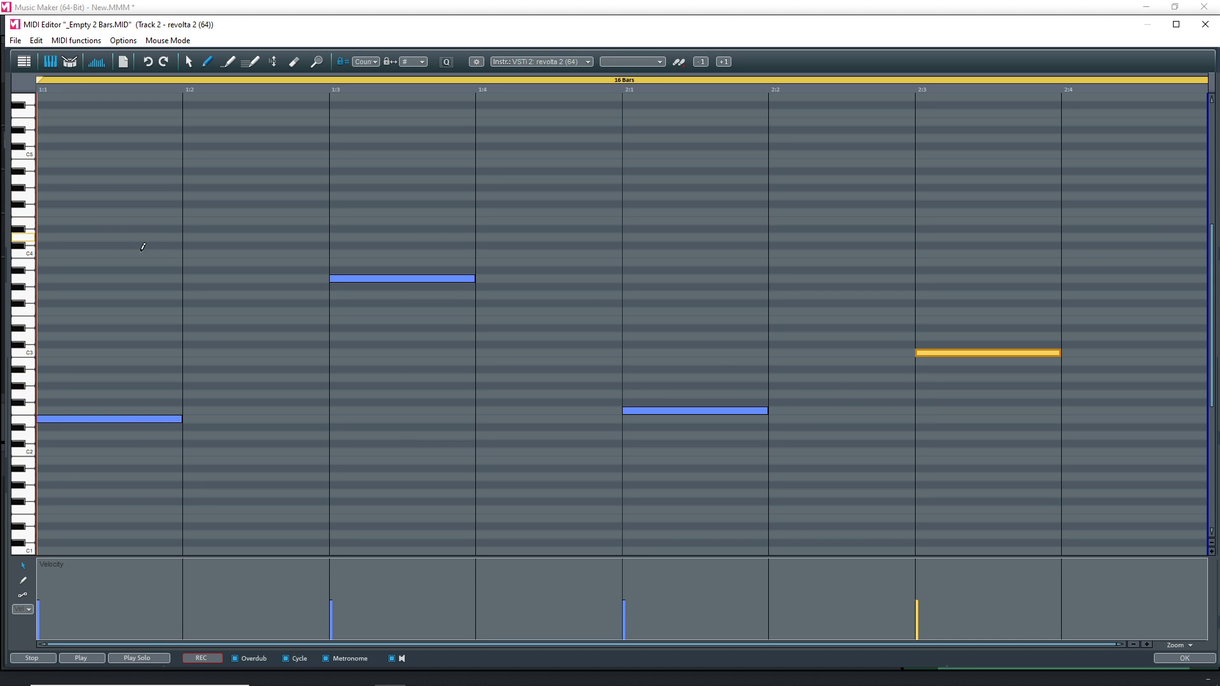
- Adjust the first note's length and pitch, and toggle grid snapping
left_click(181, 418)
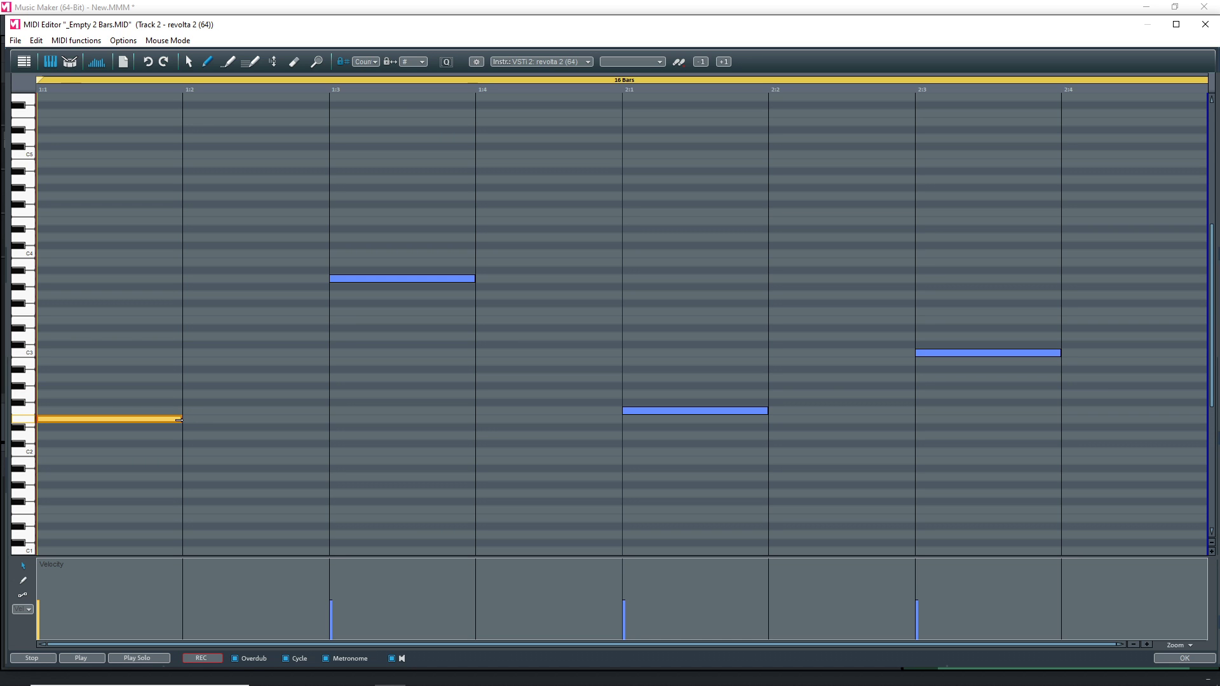
mouse_move(214, 420)
left_mouse_down()
mouse_move(605, 417)
mouse_move(216, 413)
left_mouse_up()
left_click_drag(156, 418, 181, 419)
left_click(344, 63)
- Test-move the first note later, then preview the Kitty Compress B drum loop
left_click_drag(134, 421, 477, 418)
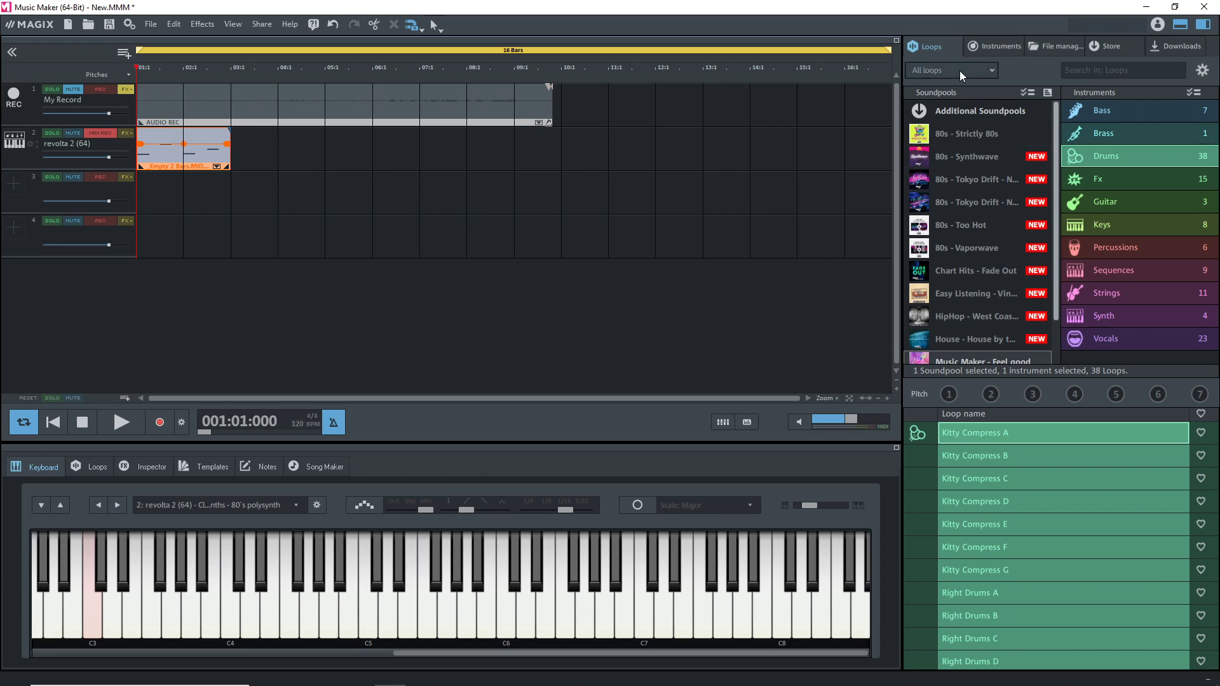
scroll(985, 235, "down", 2)
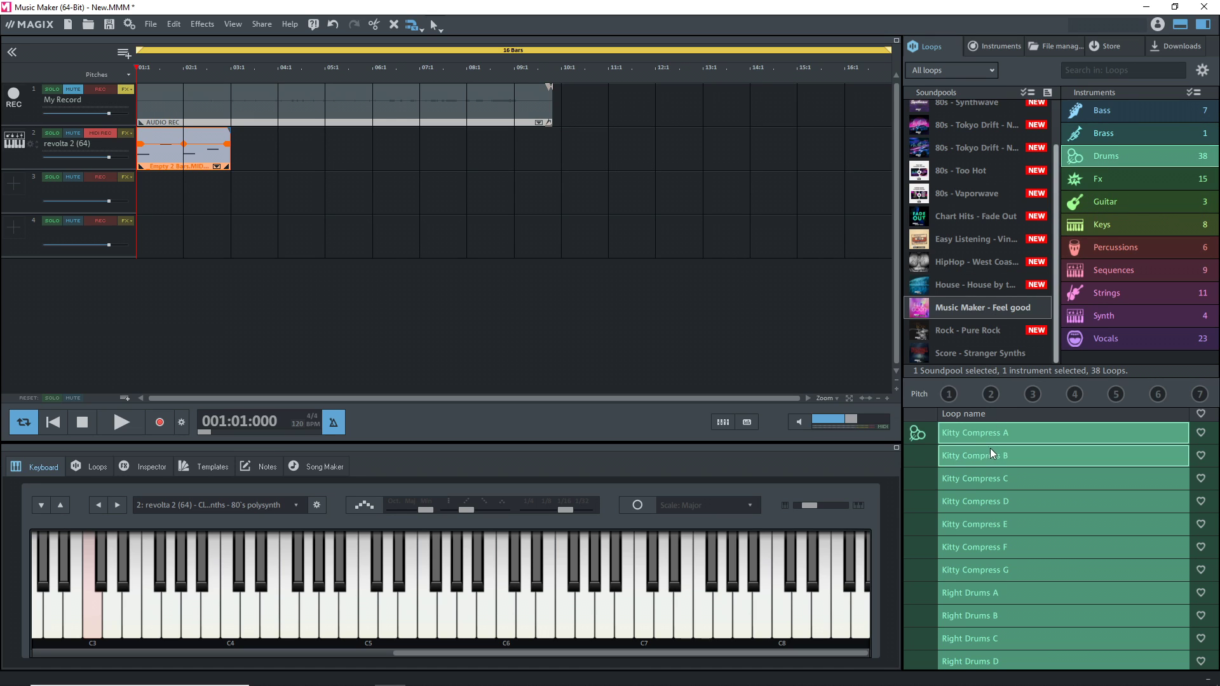
scroll(990, 503, "down", 8)
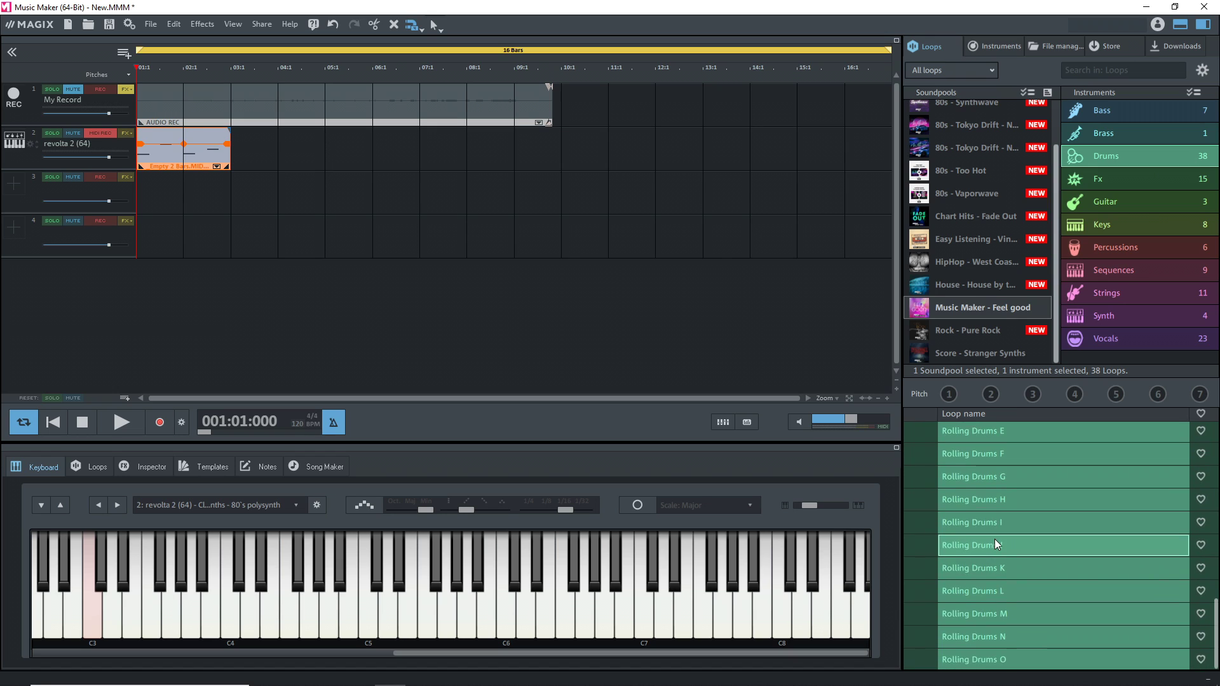
scroll(994, 534, "up", 8)
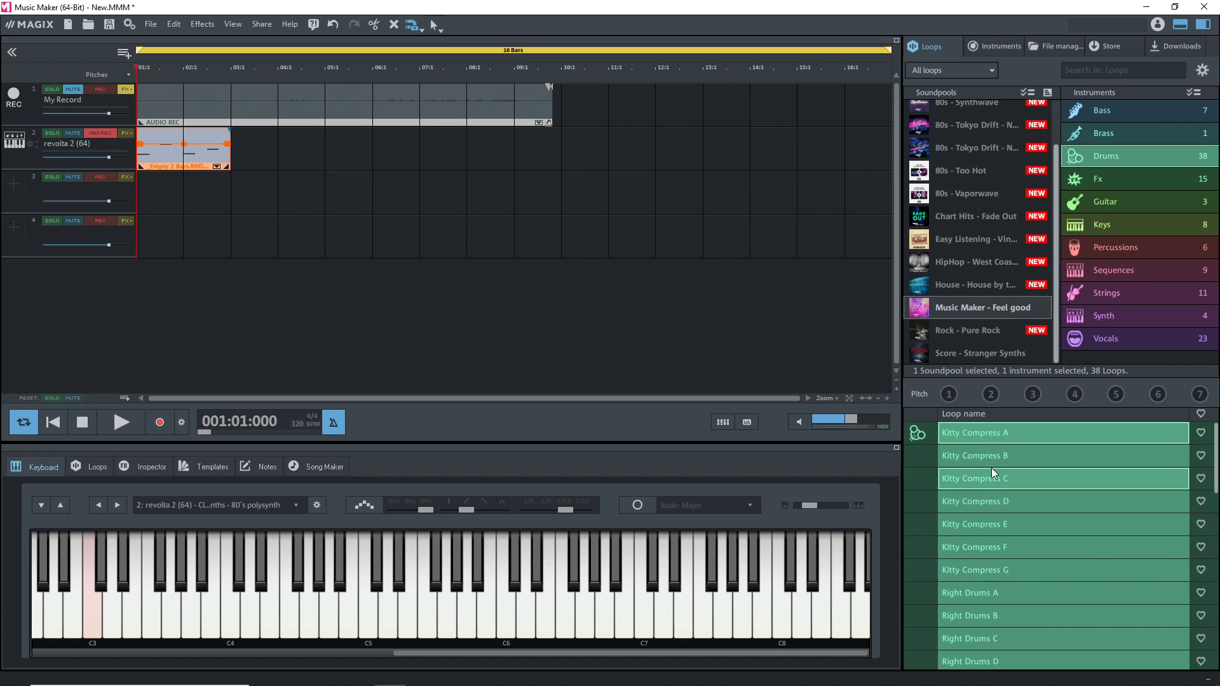
left_click(989, 458)
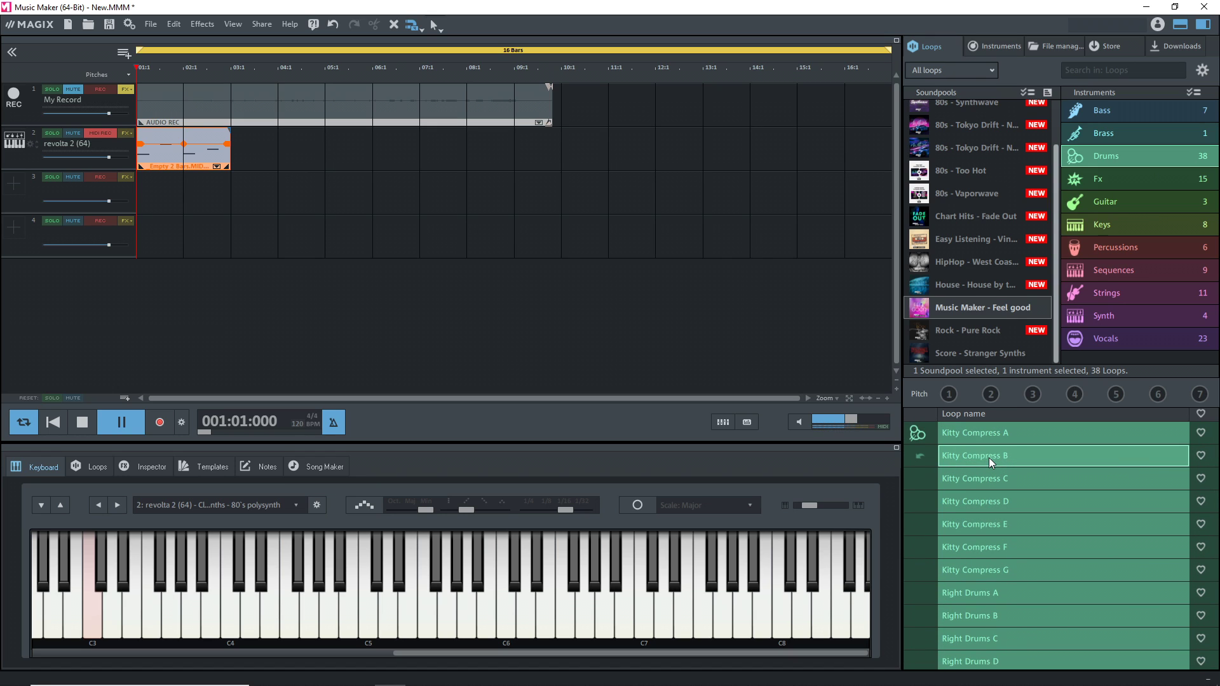
left_click(989, 457)
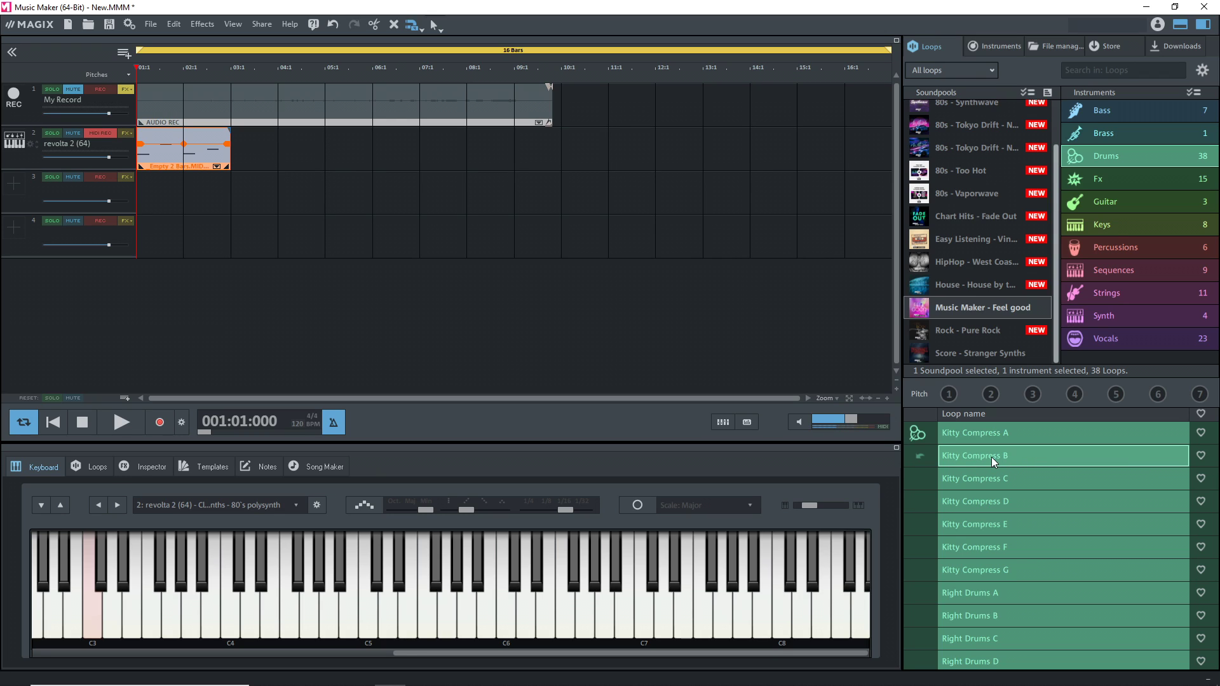
- Place two back-to-back Kitty Compress B loops on track 3, then filter the browser to Bass loops
left_click_drag(999, 456, 174, 197)
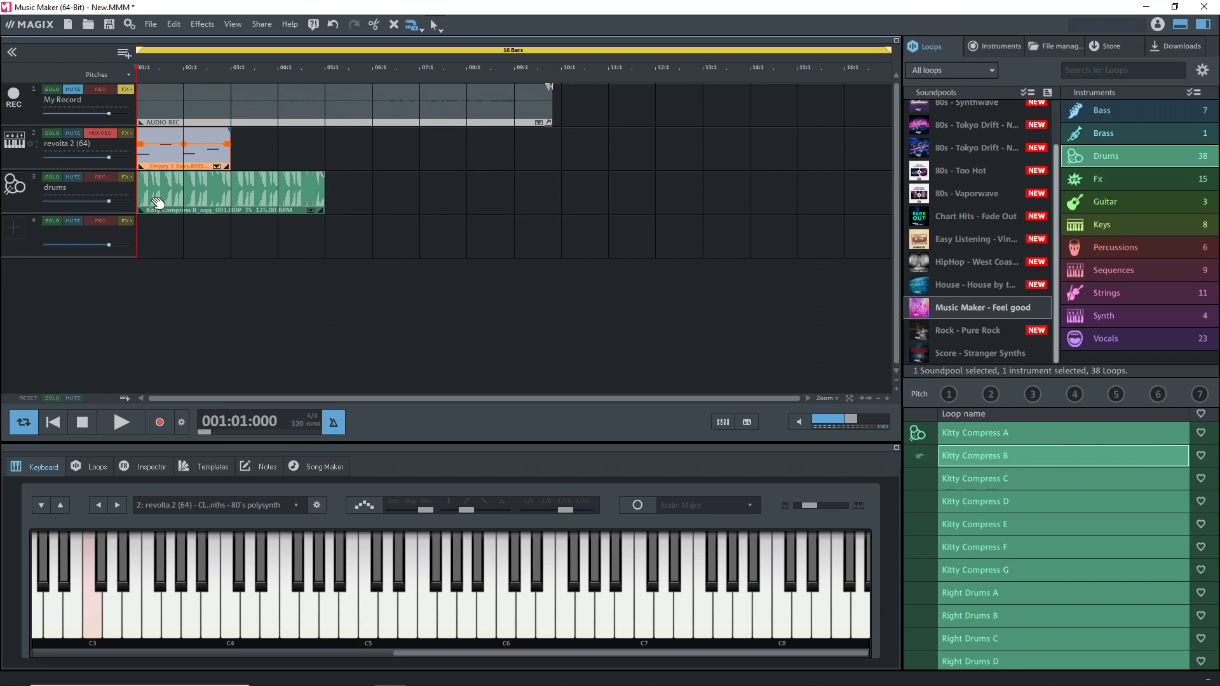
left_click_drag(978, 463, 211, 353)
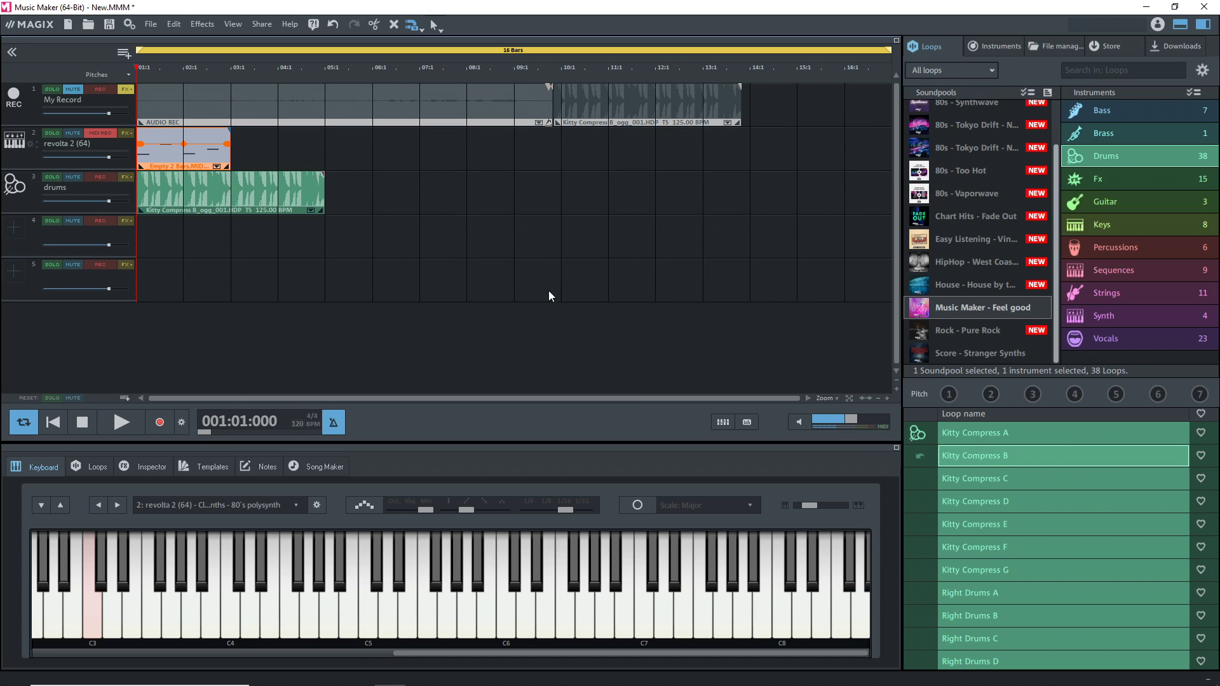
left_click_drag(613, 113, 384, 201)
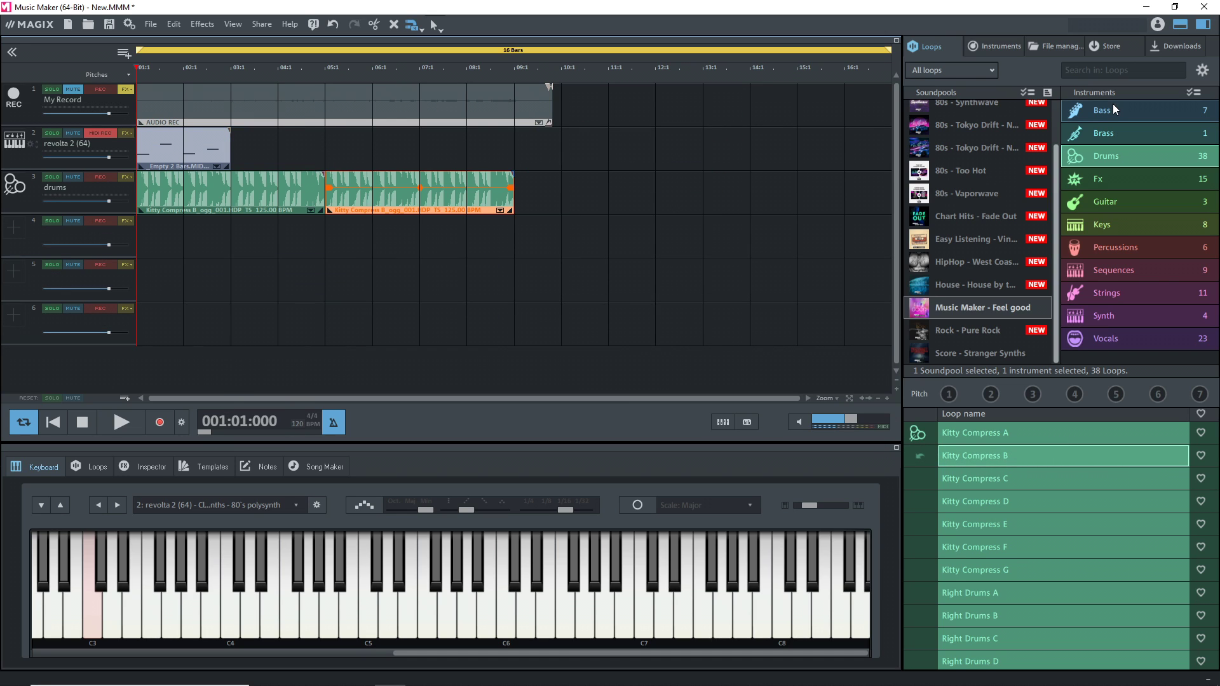
left_click(1156, 111)
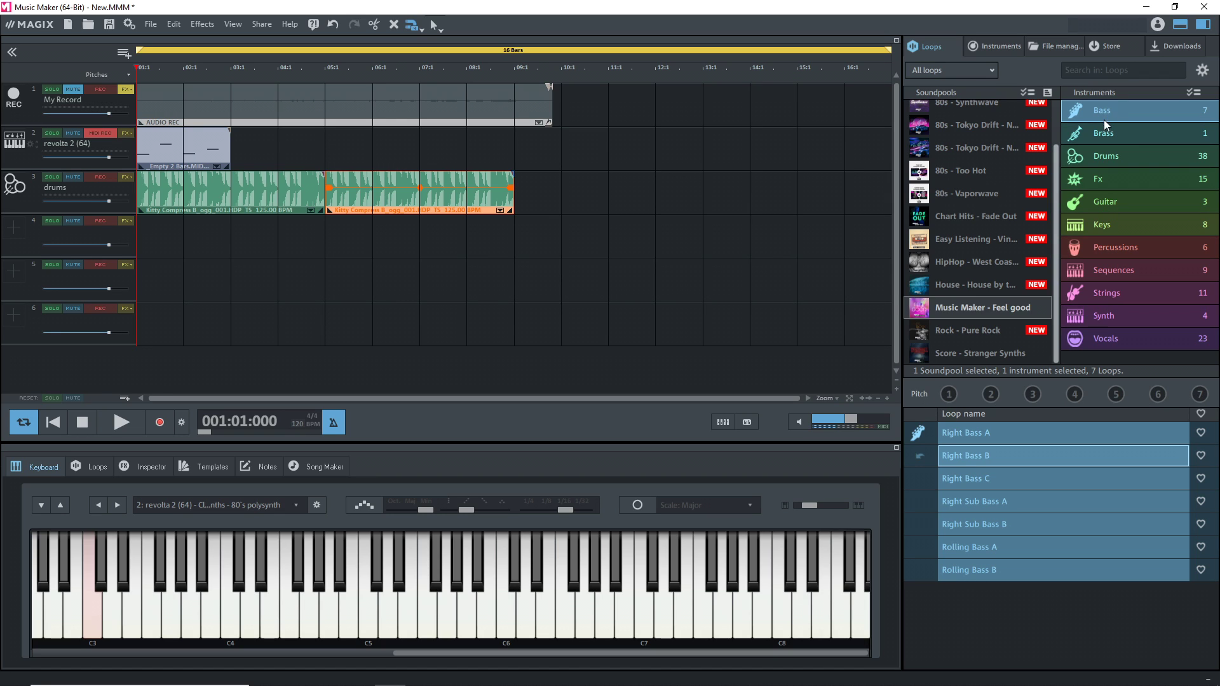
- Preview the Right Bass C loop and place it on track 5 at bar 1
left_click(962, 478)
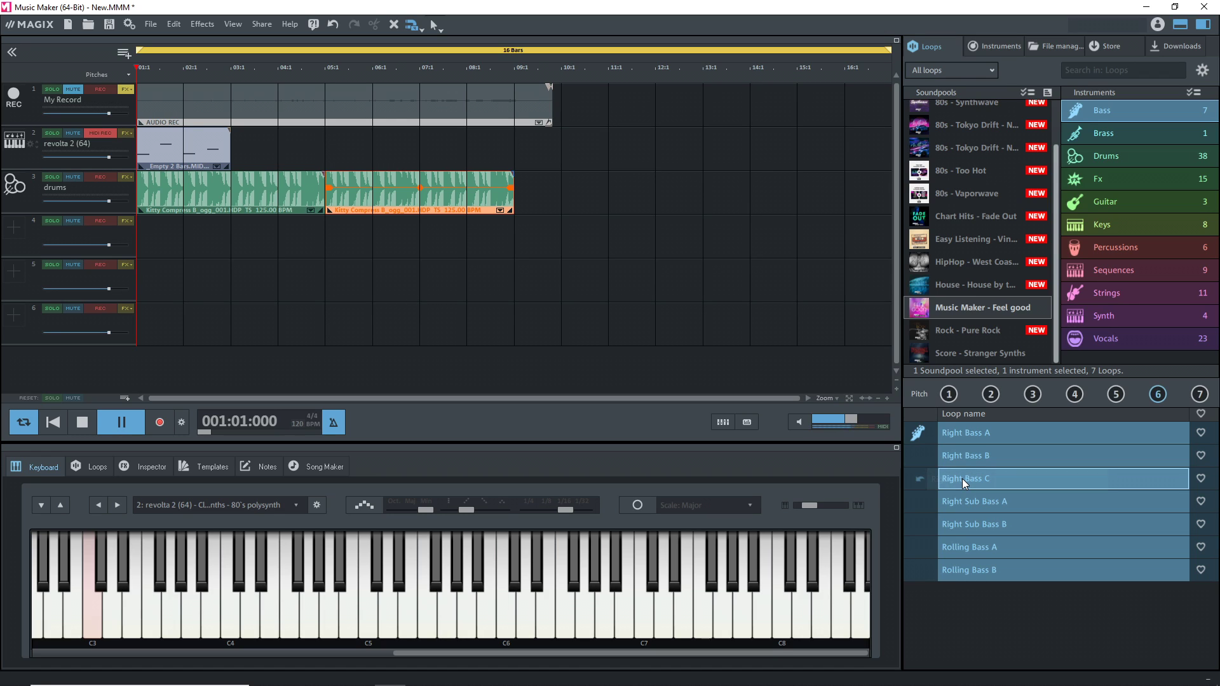
left_click(975, 479)
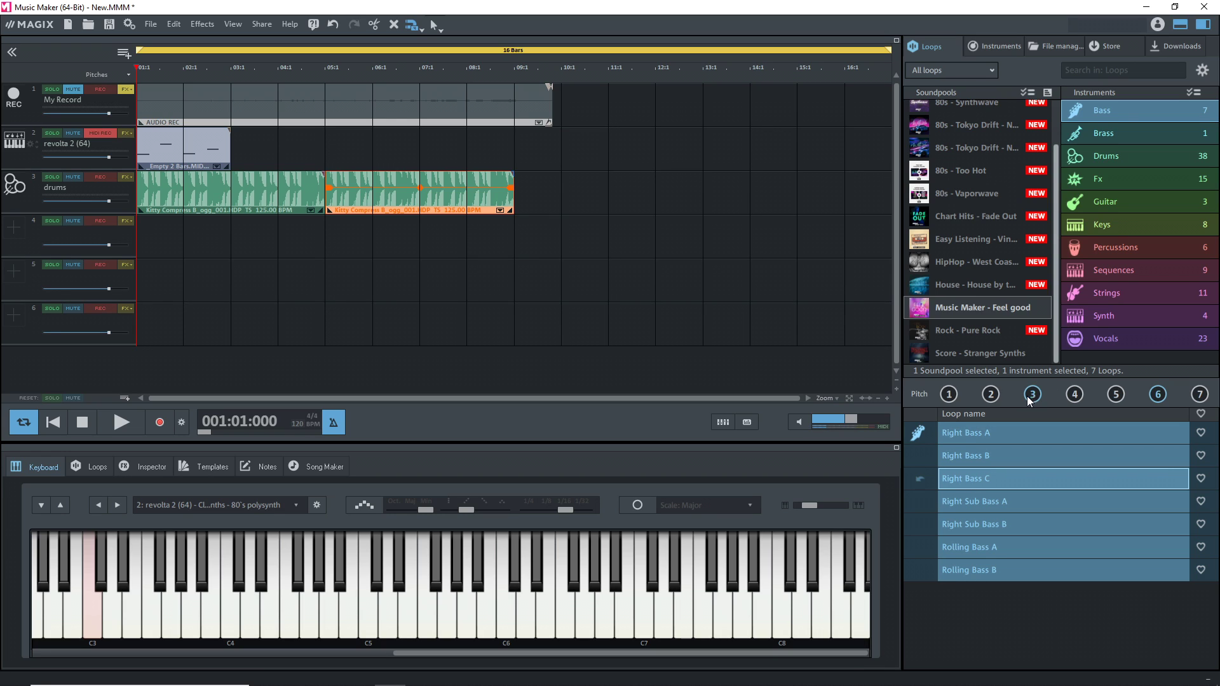
left_click_drag(1031, 400, 186, 281)
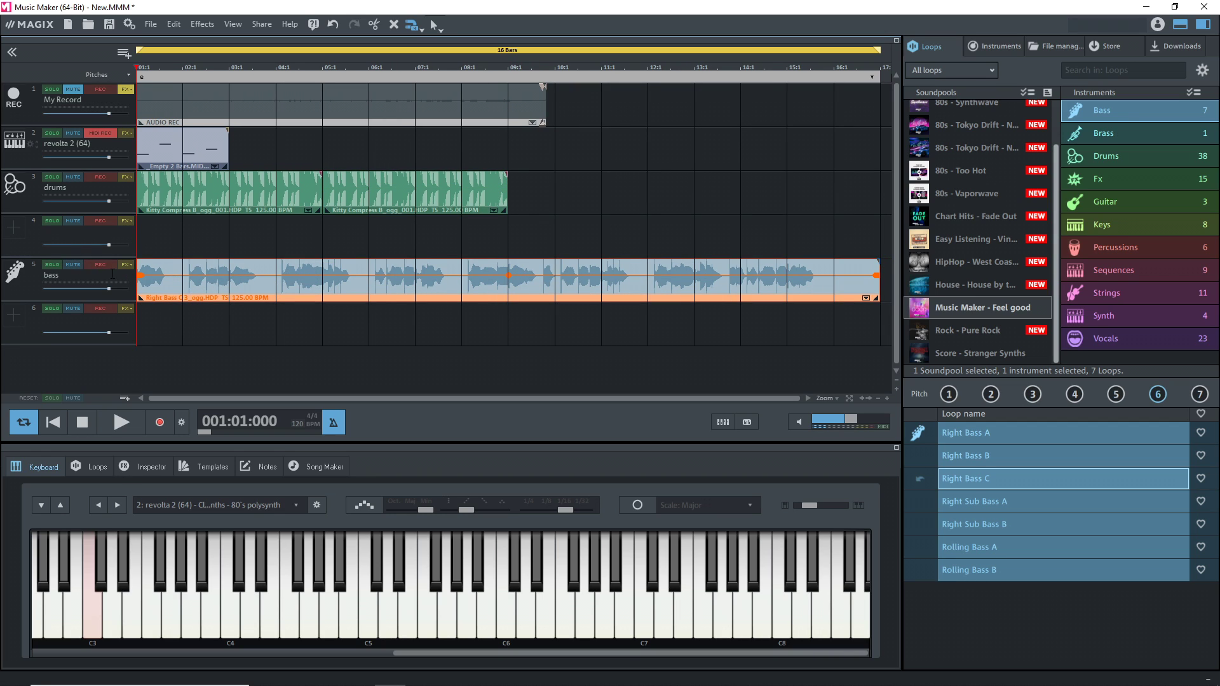
- Solo the bass track and play it back twice to hear it alone
left_click(53, 265)
left_click(137, 324)
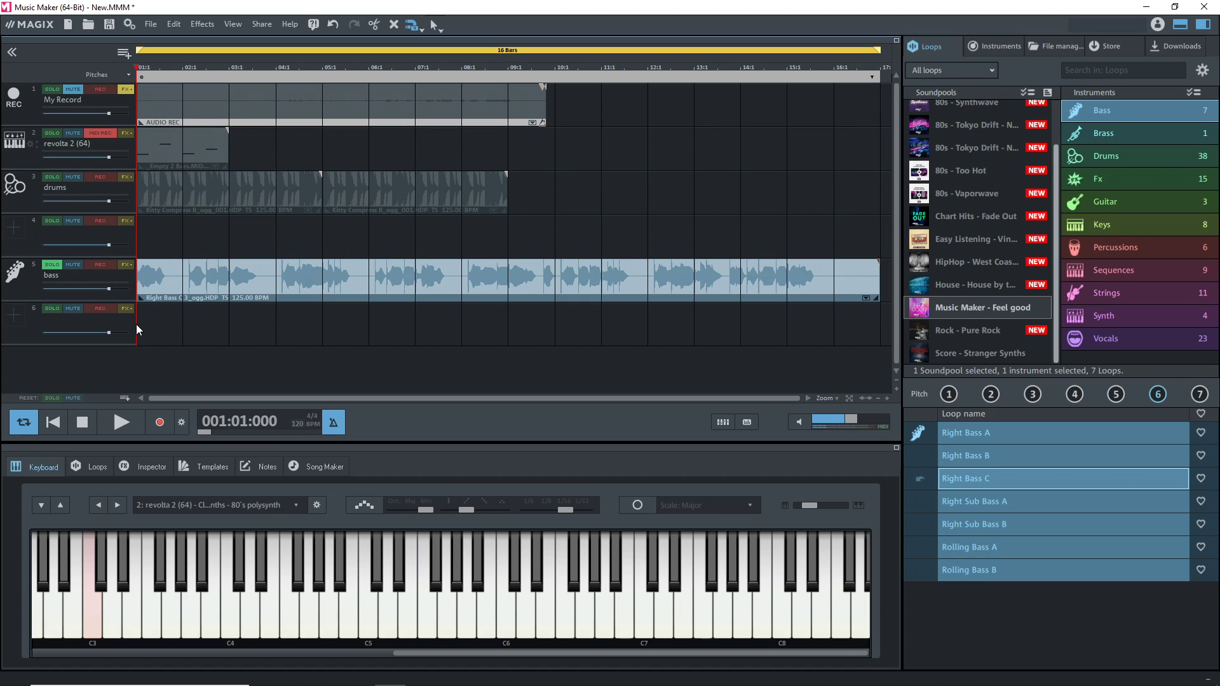
key("space")
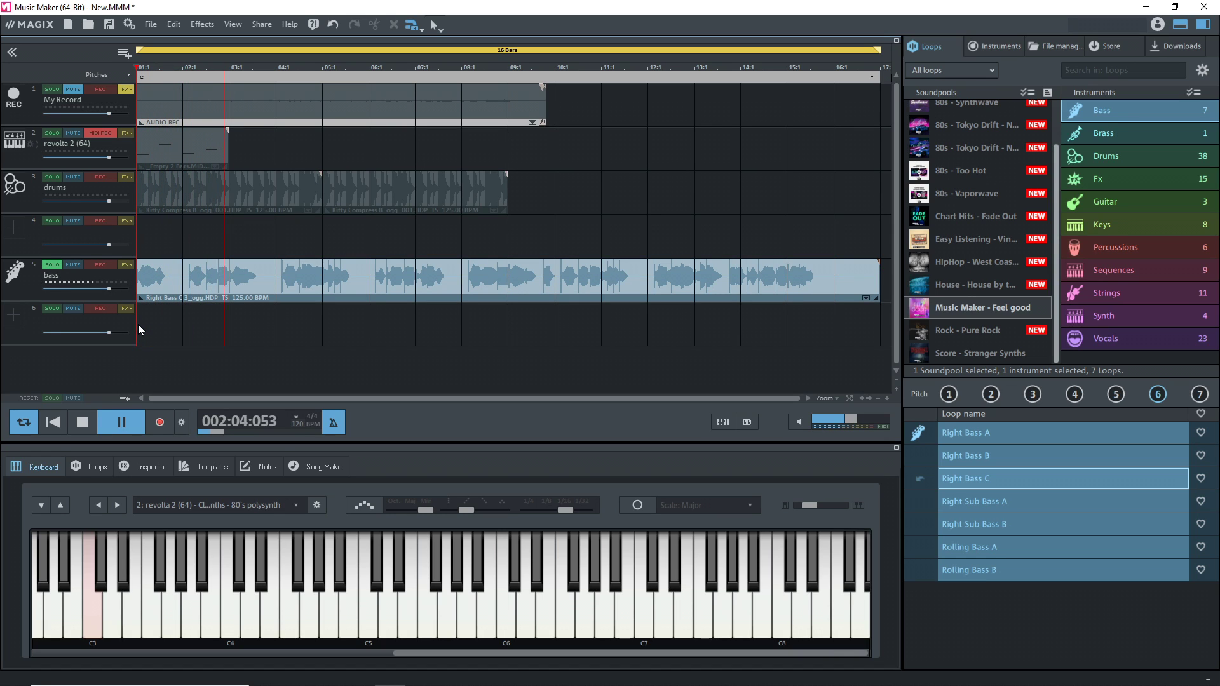
key("space")
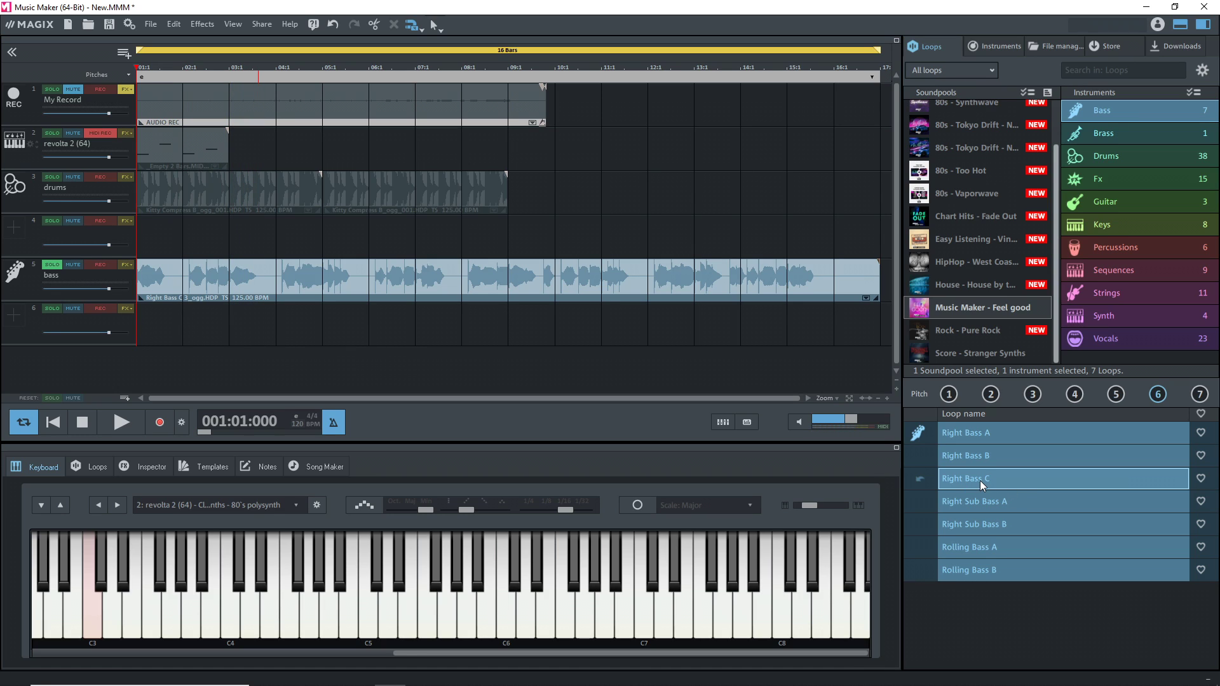
key("space")
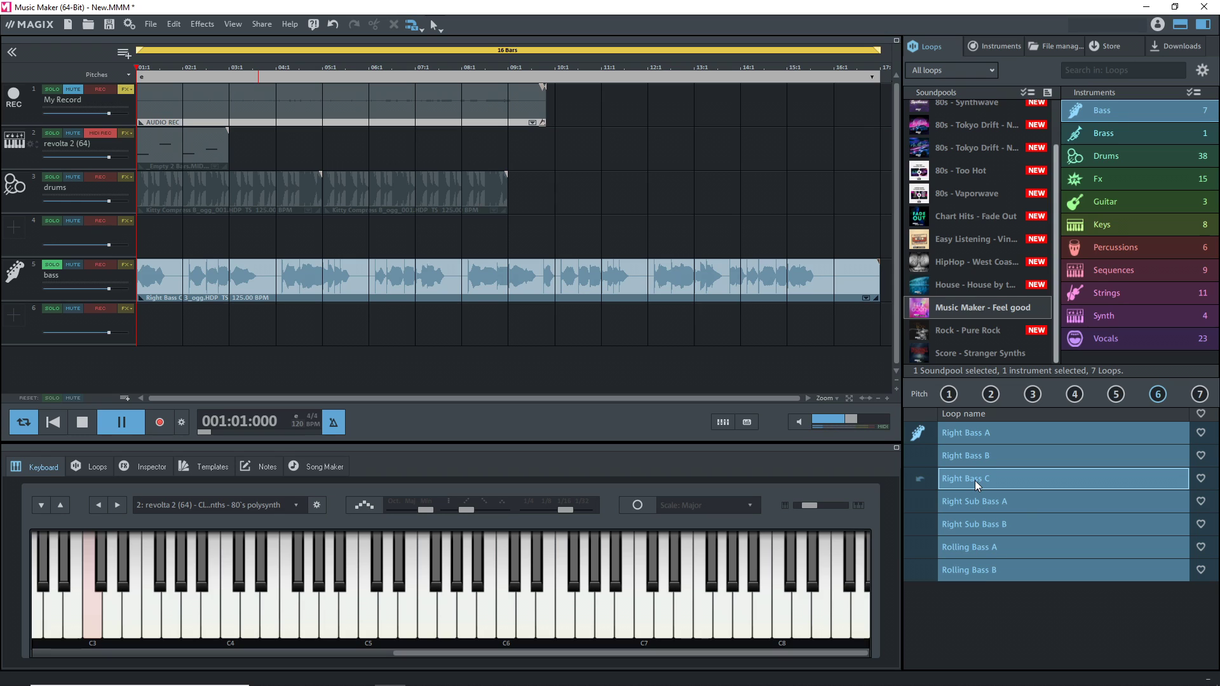
key("space")
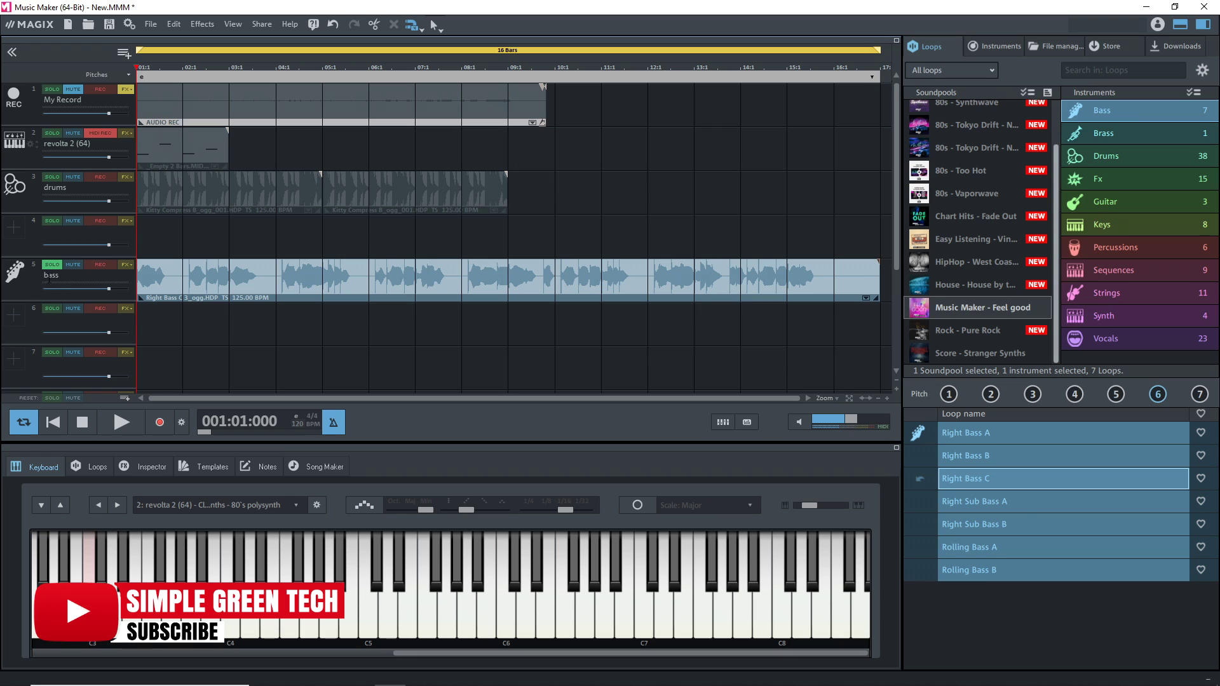
- Unsolo the bass, shorten its loop to end at bar 5, and copy it further along
left_click(433, 277)
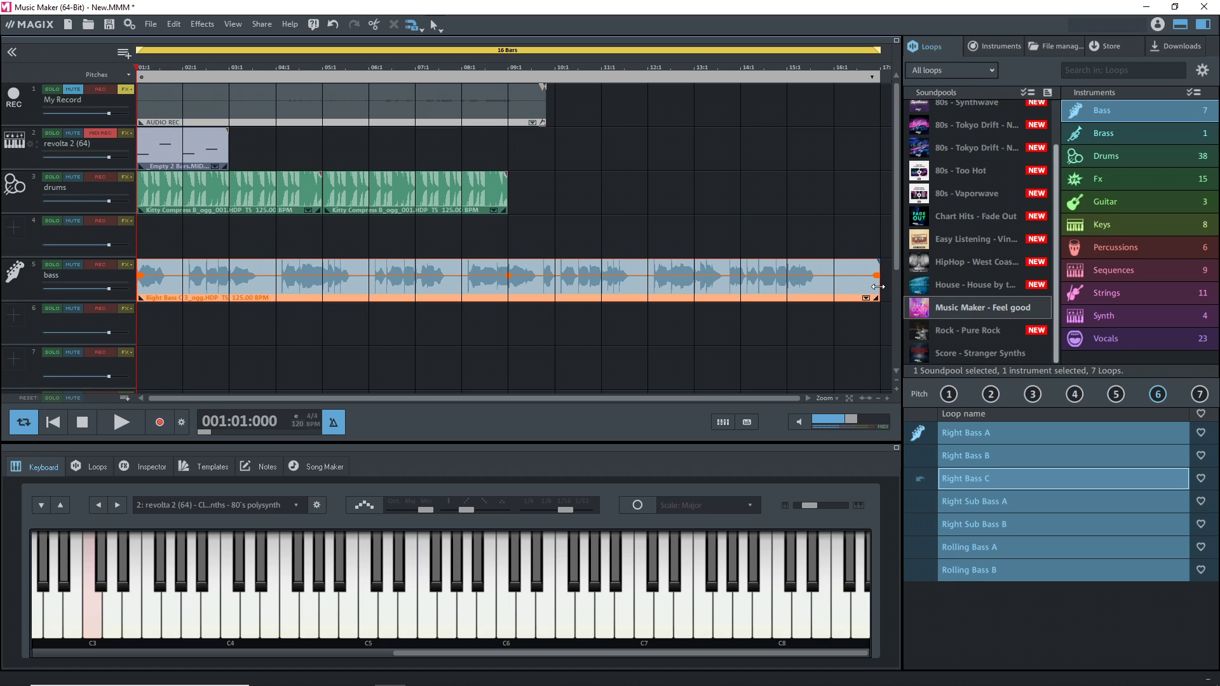
left_click_drag(878, 287, 507, 279)
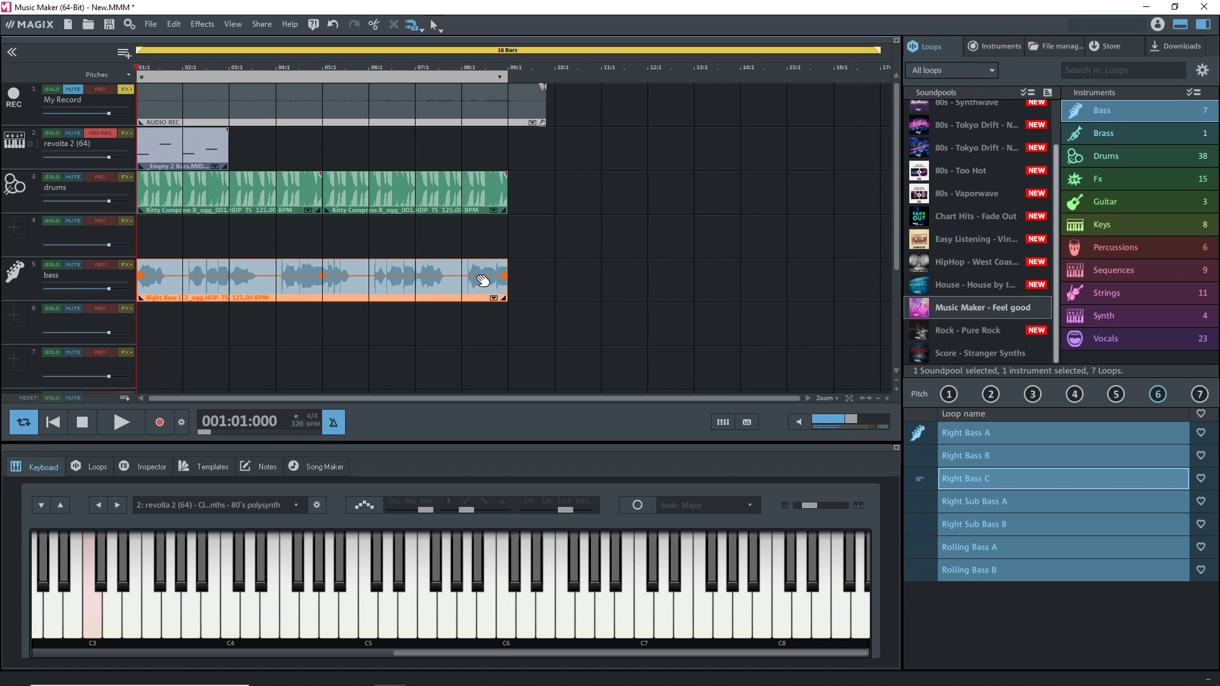
left_click_drag(506, 286, 322, 283)
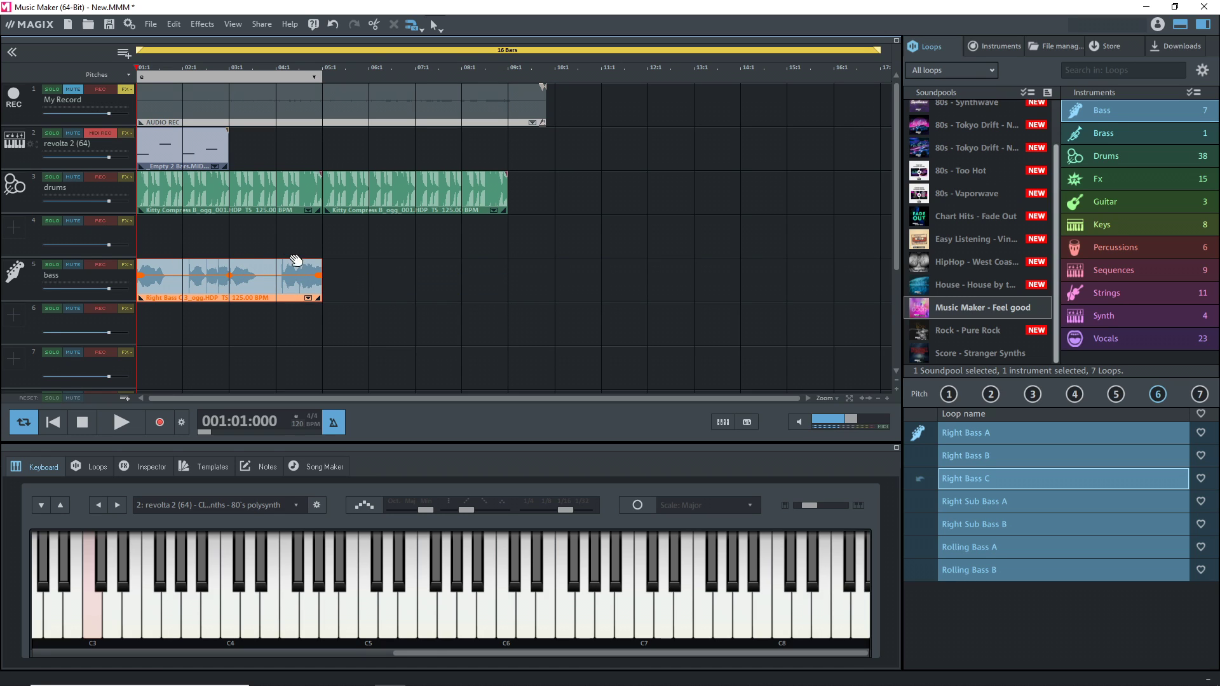
left_click(267, 289)
left_click_drag(260, 290, 727, 291)
- Duplicate the revolta MIDI clip to bars 3 and 5
left_click(183, 152)
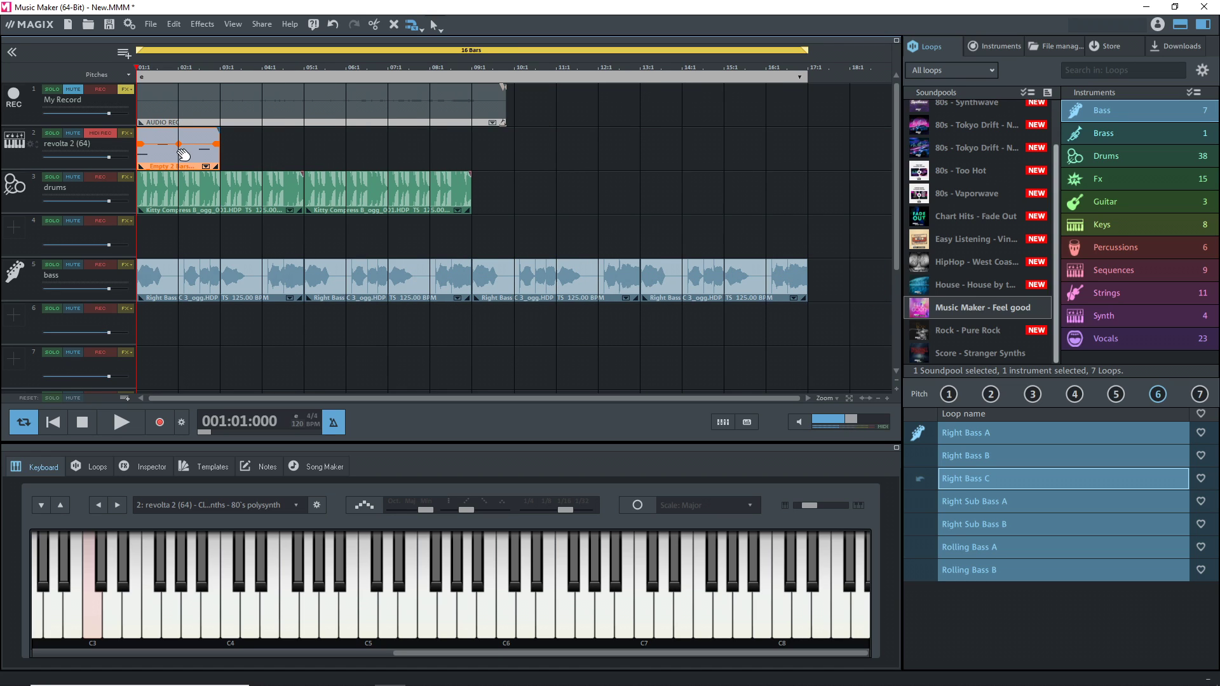
key("ctrl+z")
key("ctrl+d")
key("ctrl+d")
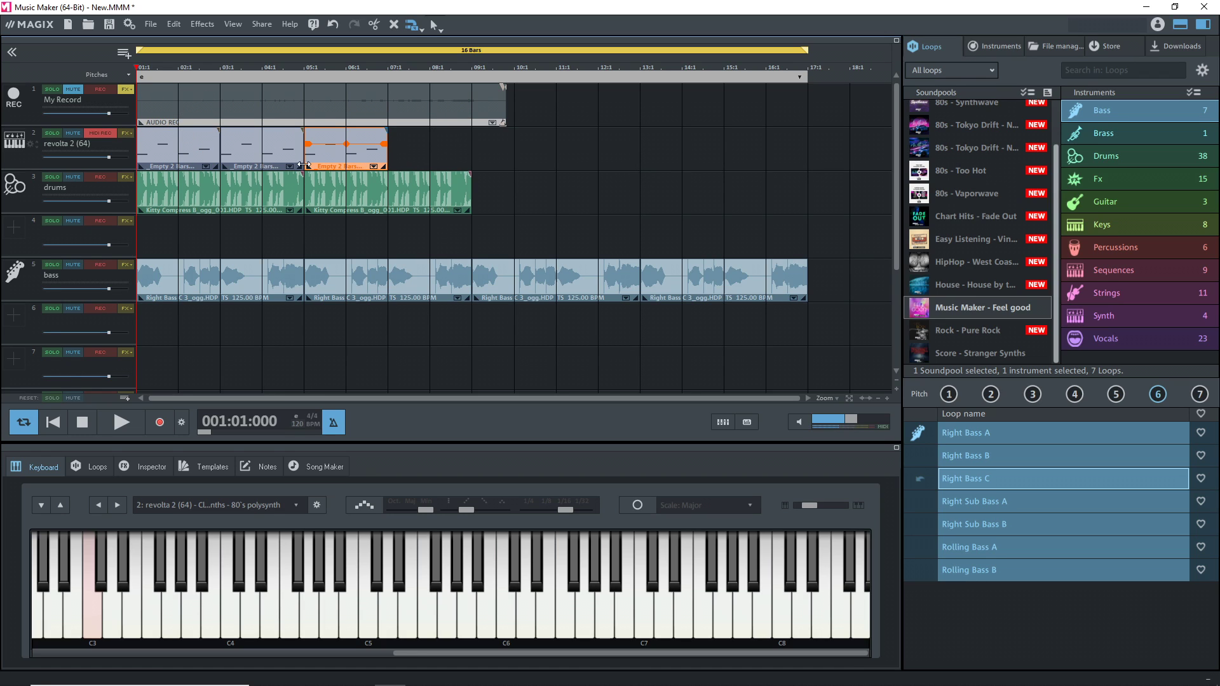
- Copy the recording, revolta, drum and bass clips together to start at bar 10
left_click(215, 102)
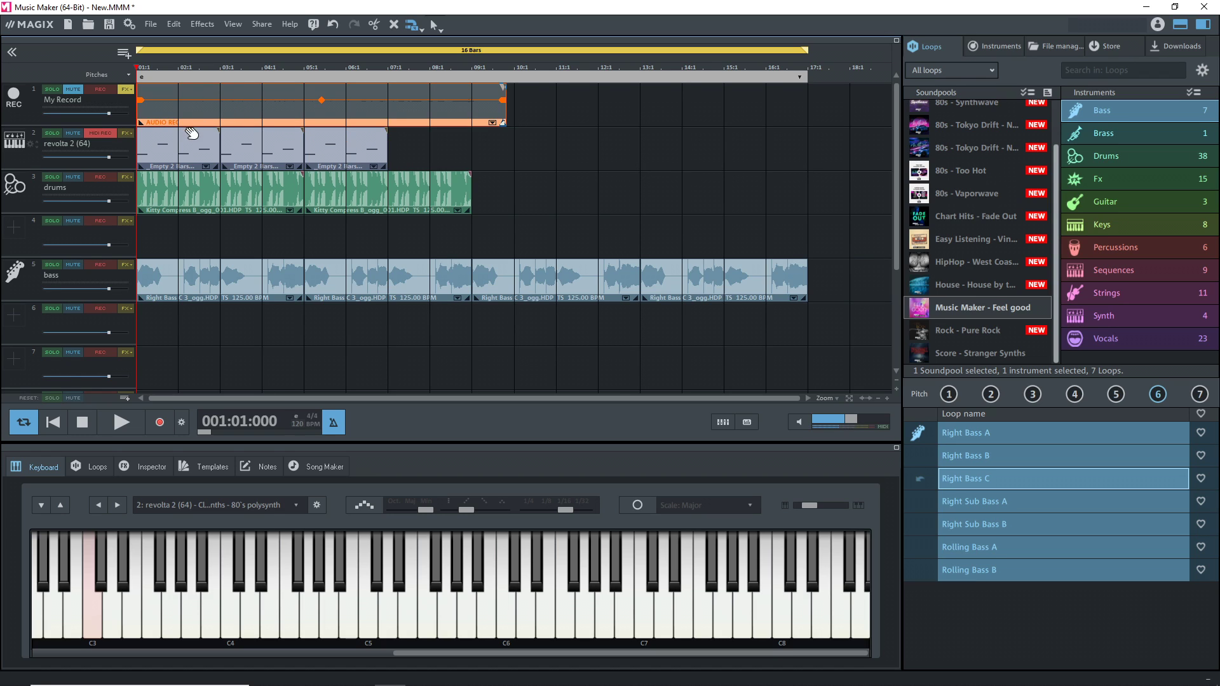
left_click(181, 152, "shift")
left_click(257, 155, "shift")
left_click(372, 163, "shift")
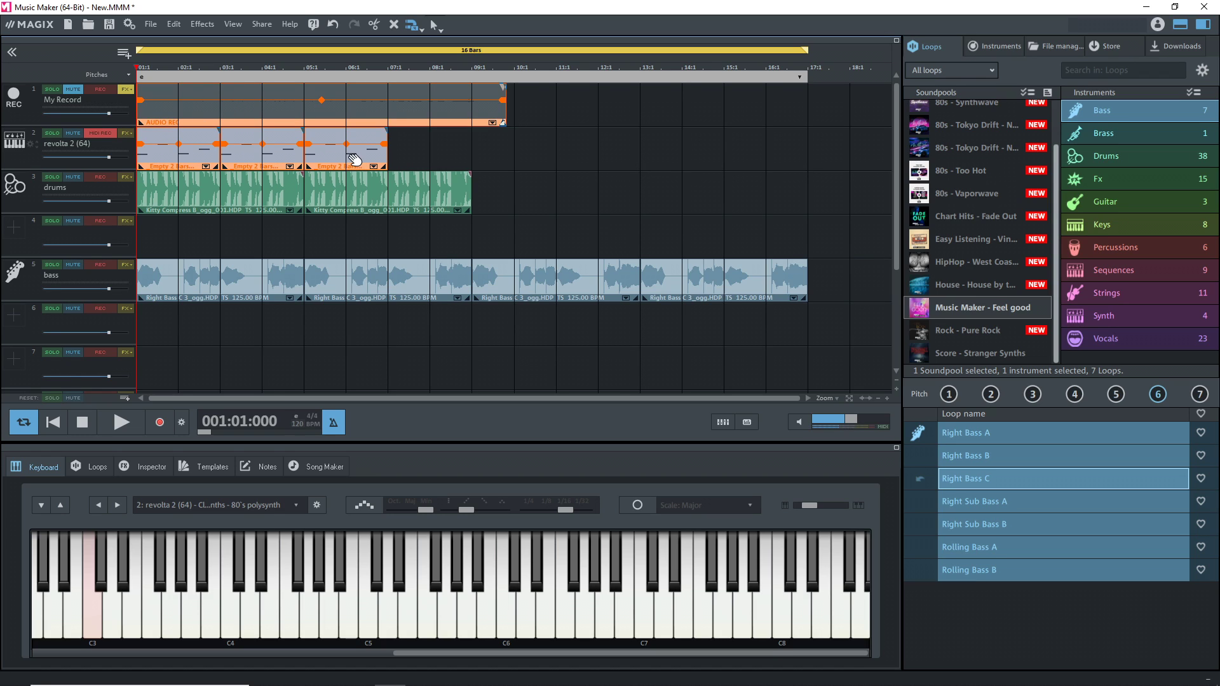
left_click(204, 202, "shift")
left_click(363, 211, "shift")
left_click(187, 280, "shift")
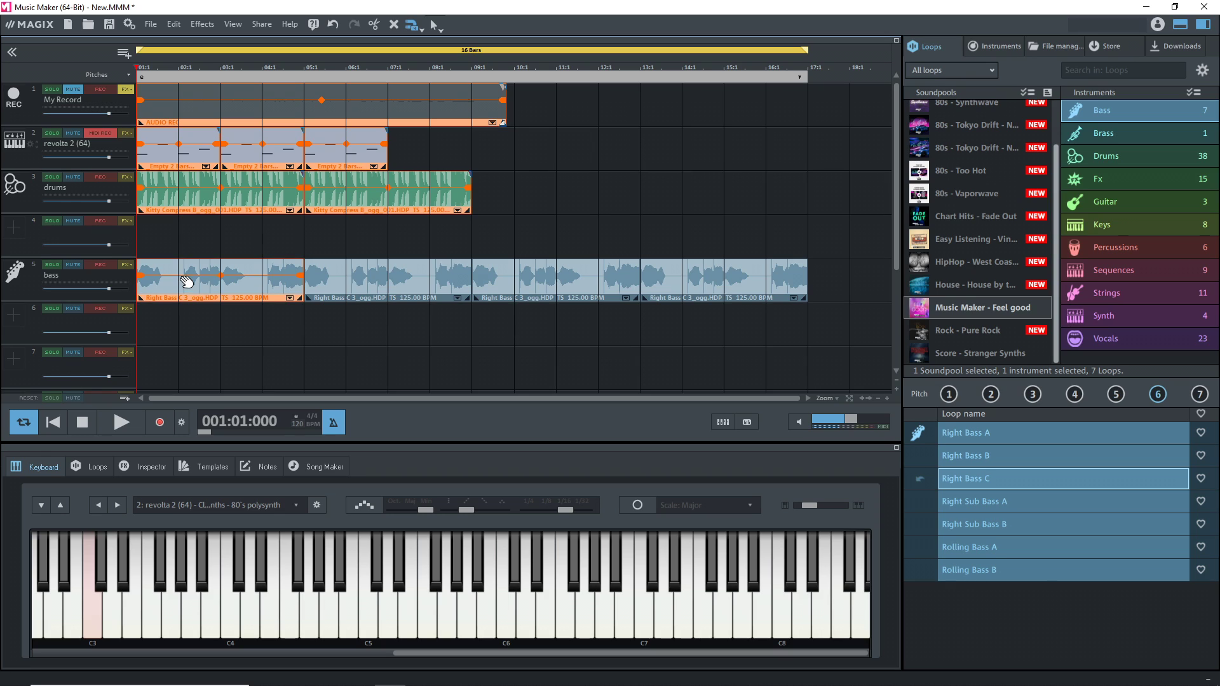
left_click(380, 284, "shift")
left_click(546, 284, "shift")
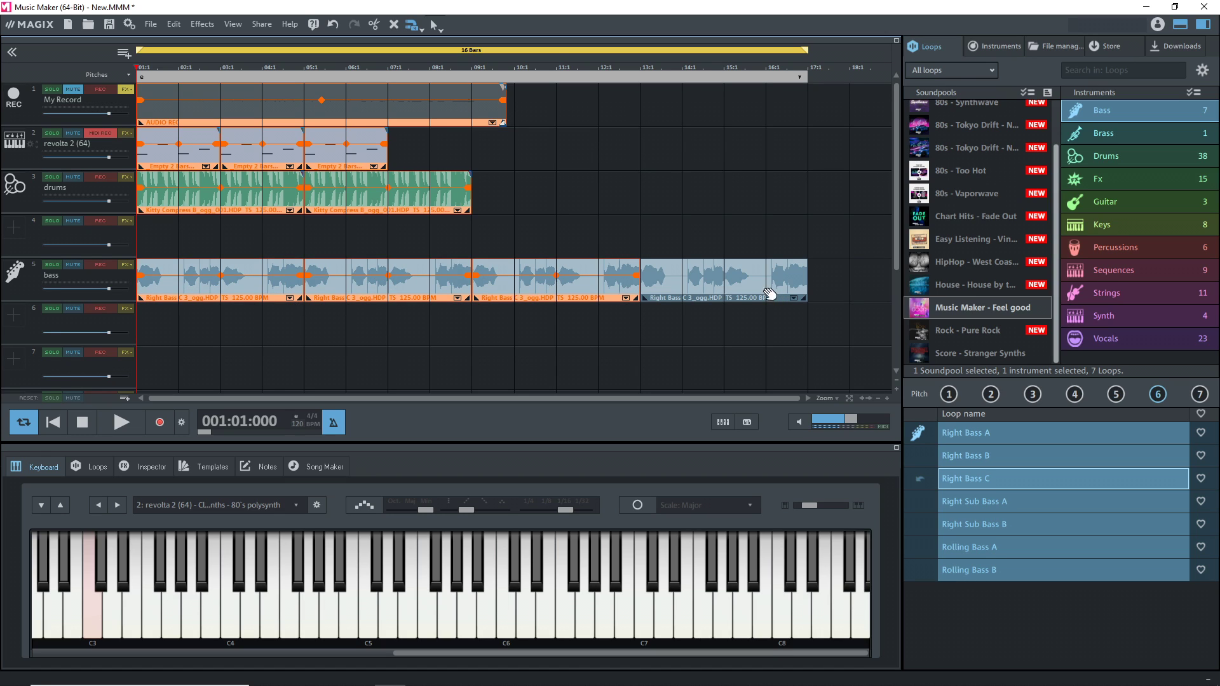
left_click(768, 294, "shift")
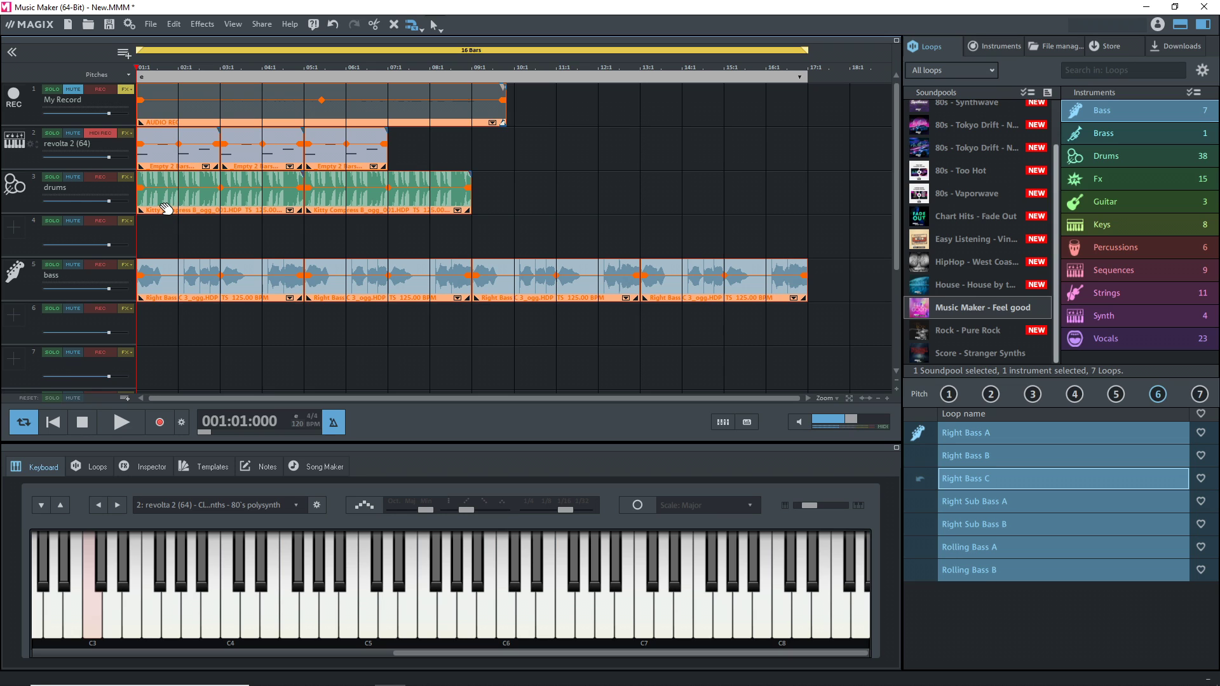
left_click_drag(157, 201, 534, 182)
scroll(286, 199, "down", 2)
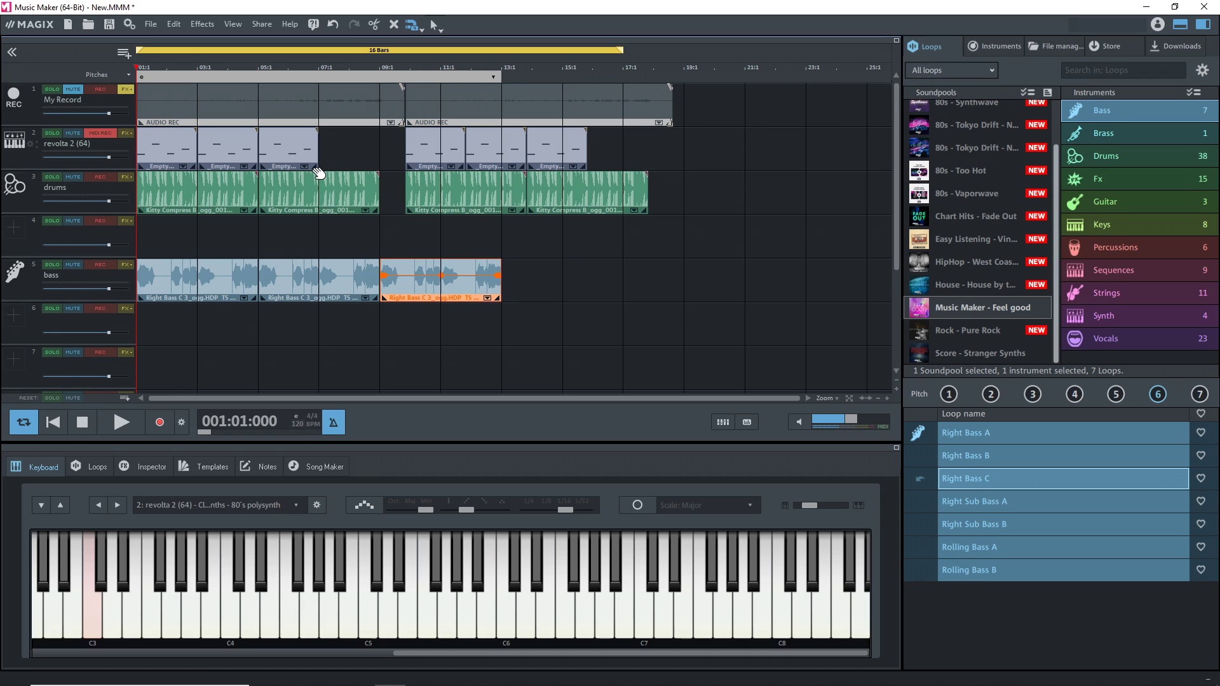
left_click(233, 25)
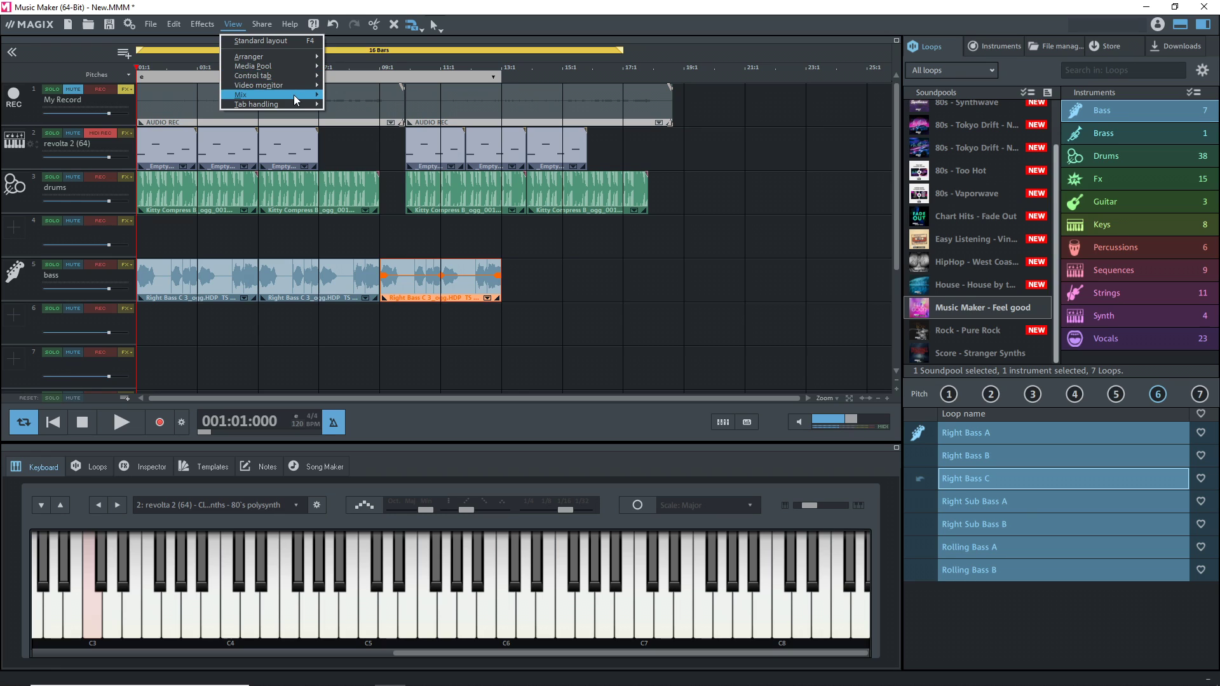
mouse_move(293, 96)
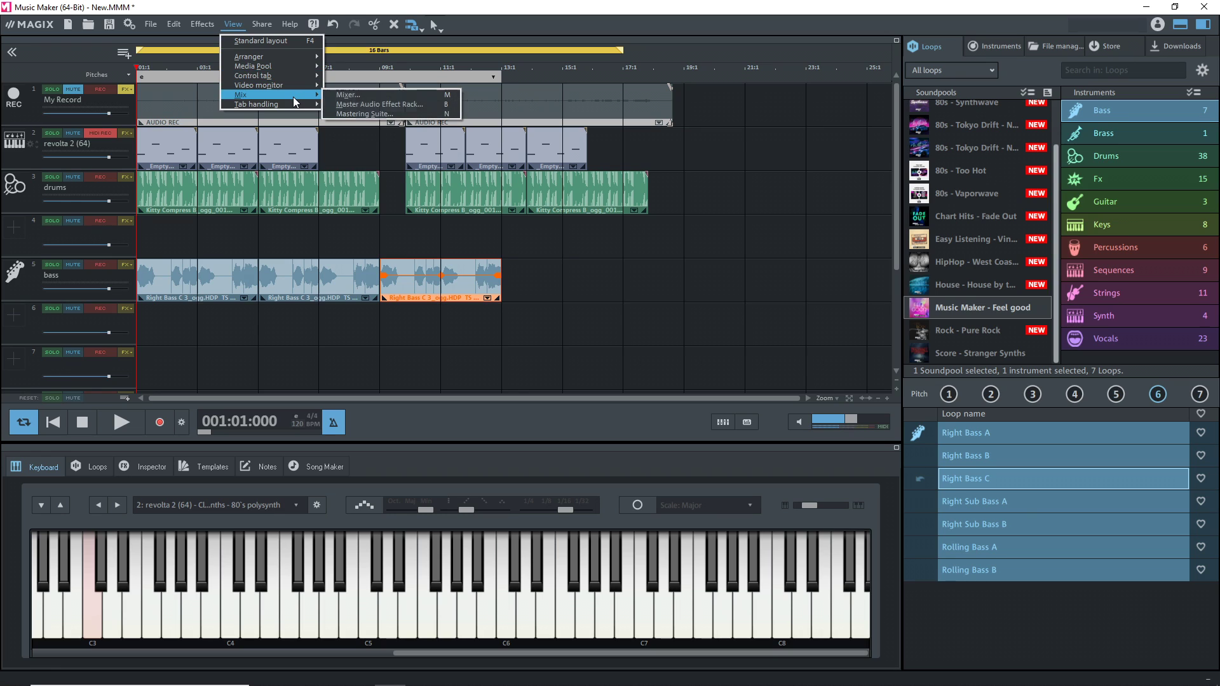
left_click(351, 96)
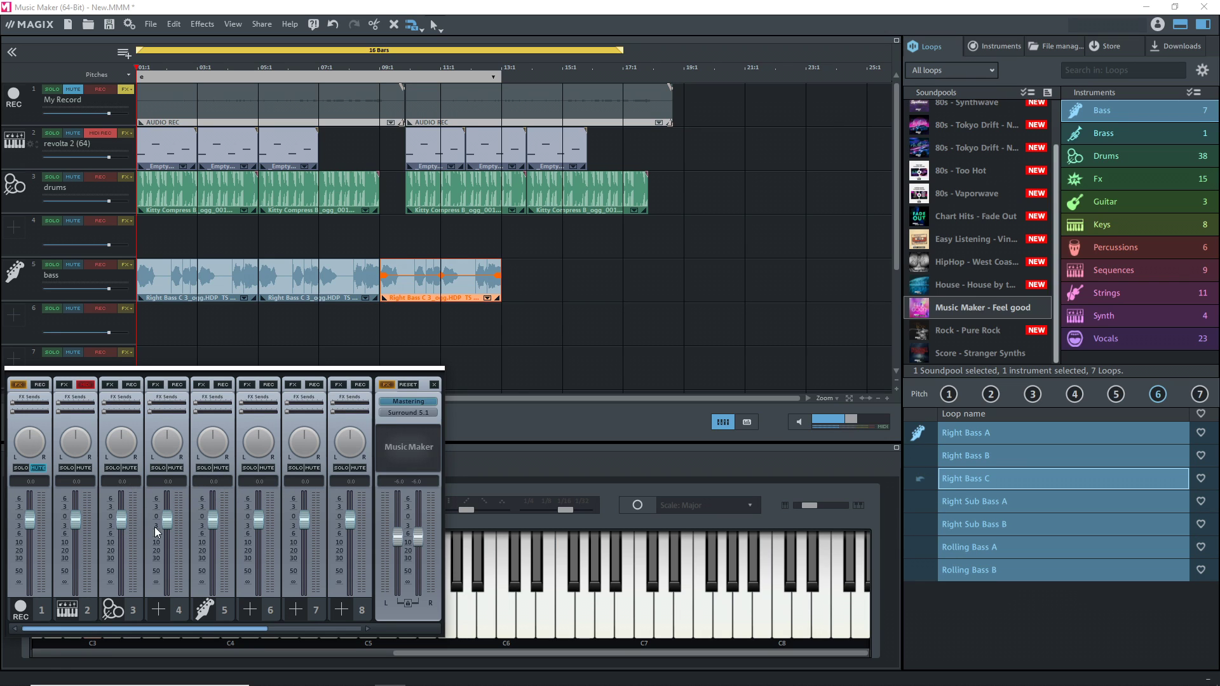
left_click(156, 384)
key("Escape")
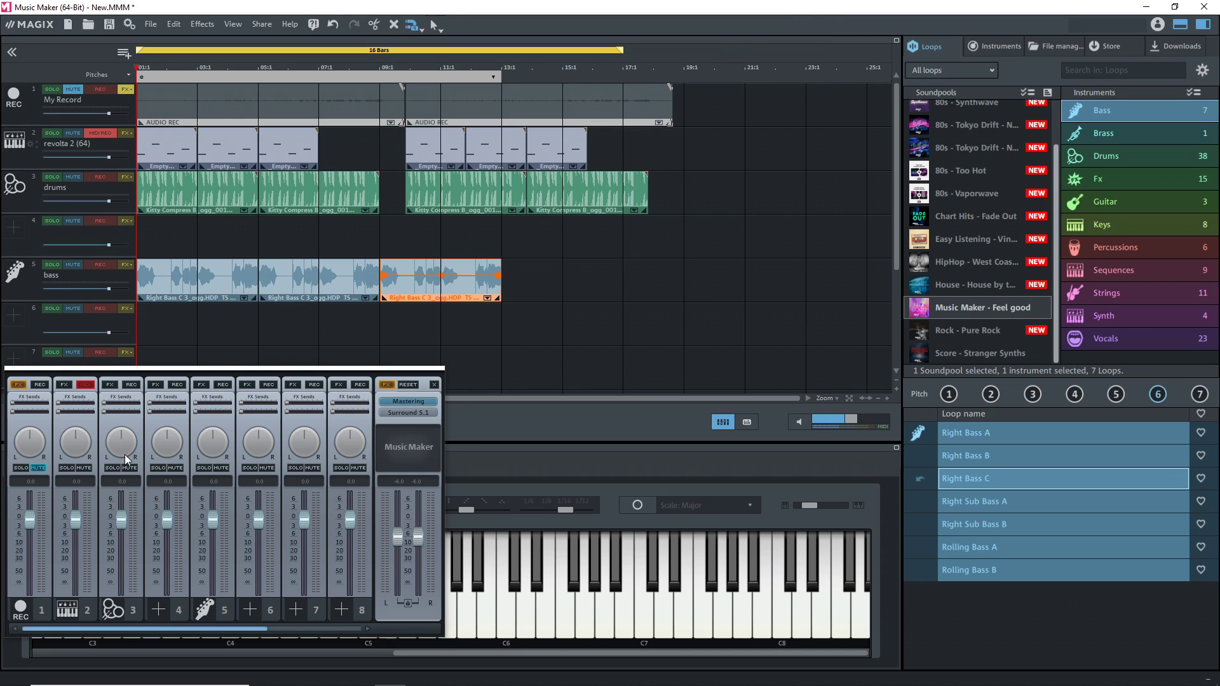
left_click(111, 468)
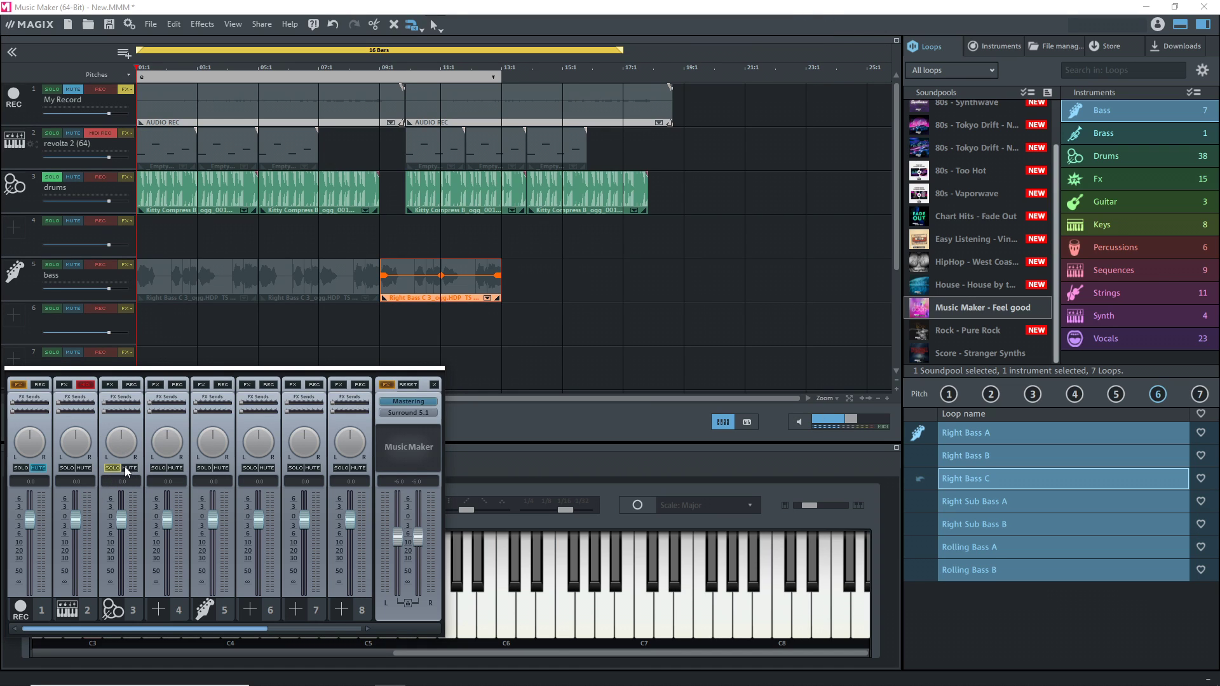
left_click(110, 468)
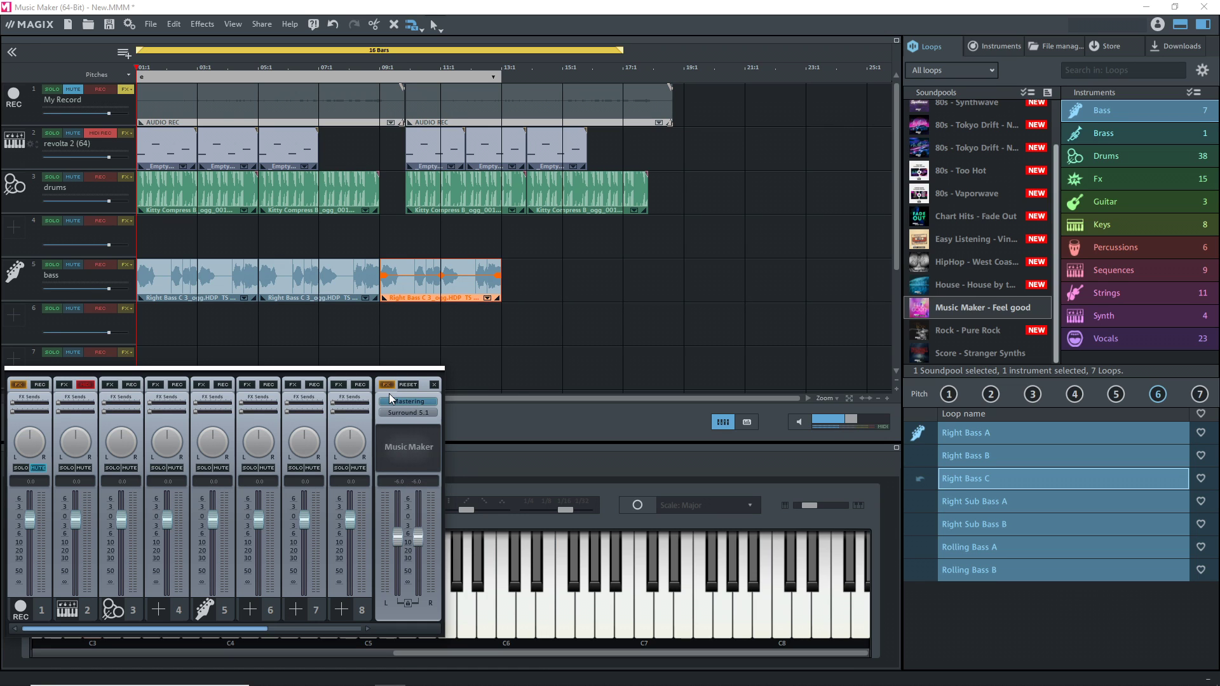
left_click(390, 400)
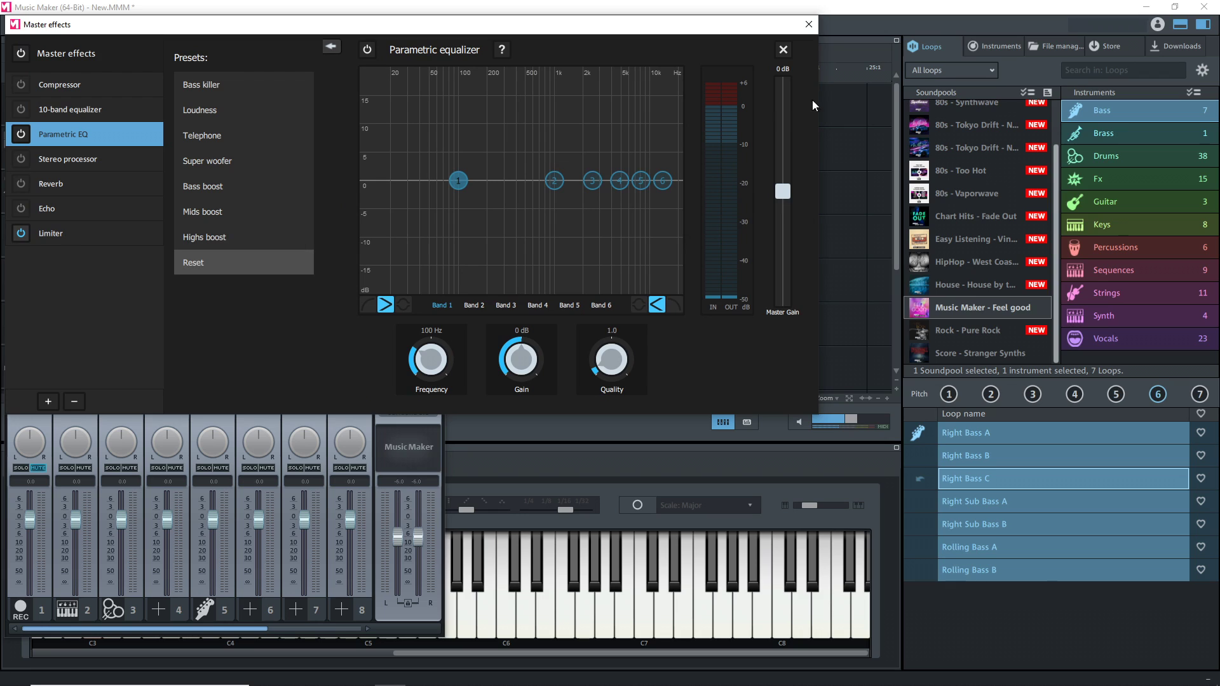
left_click(809, 24)
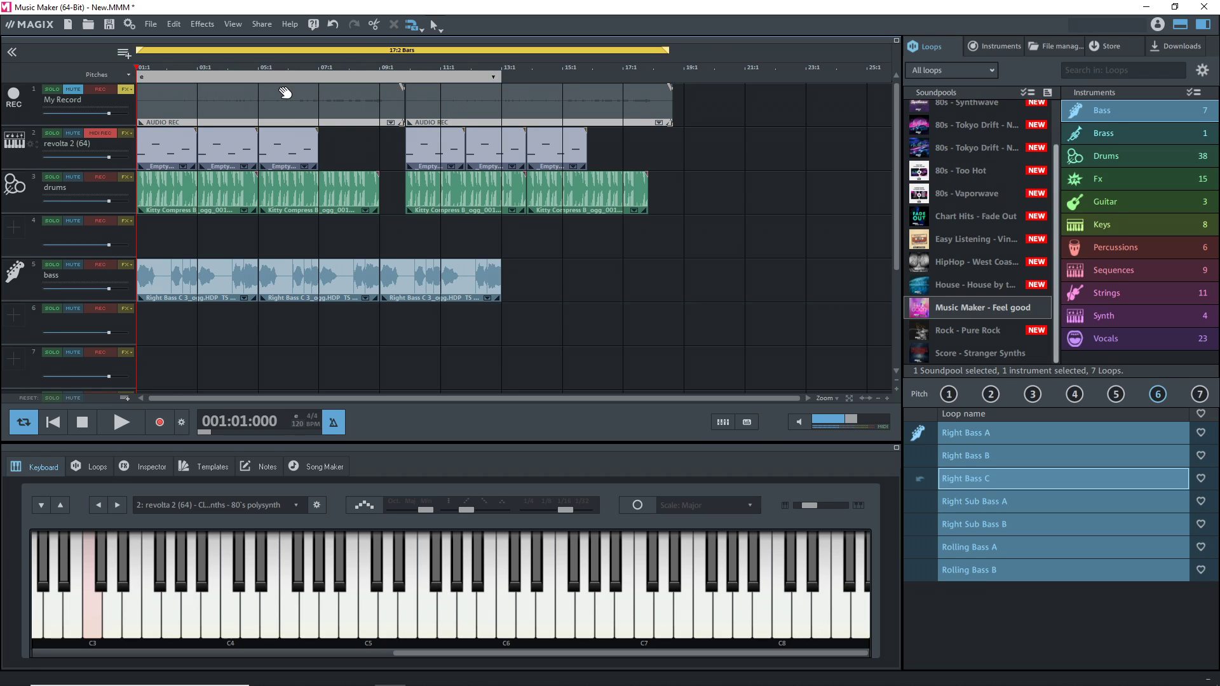
- Start an MP3 audio export with the bit rate set to 192 kBit/s
left_click(155, 32)
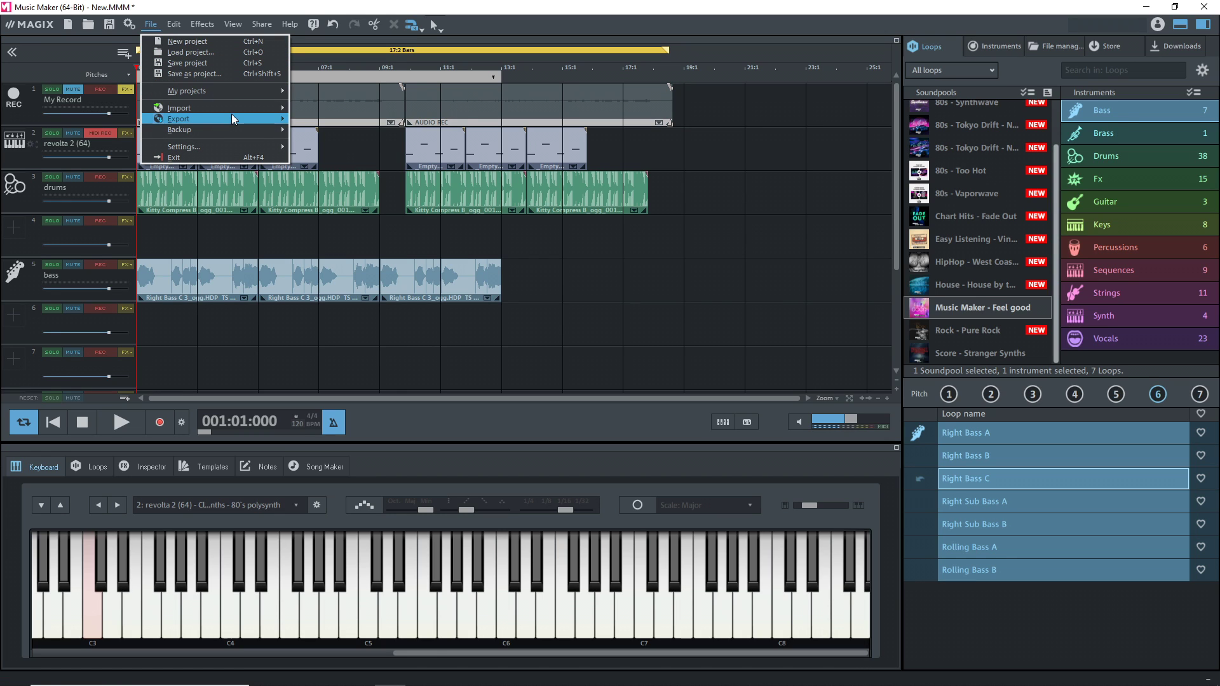
mouse_move(232, 117)
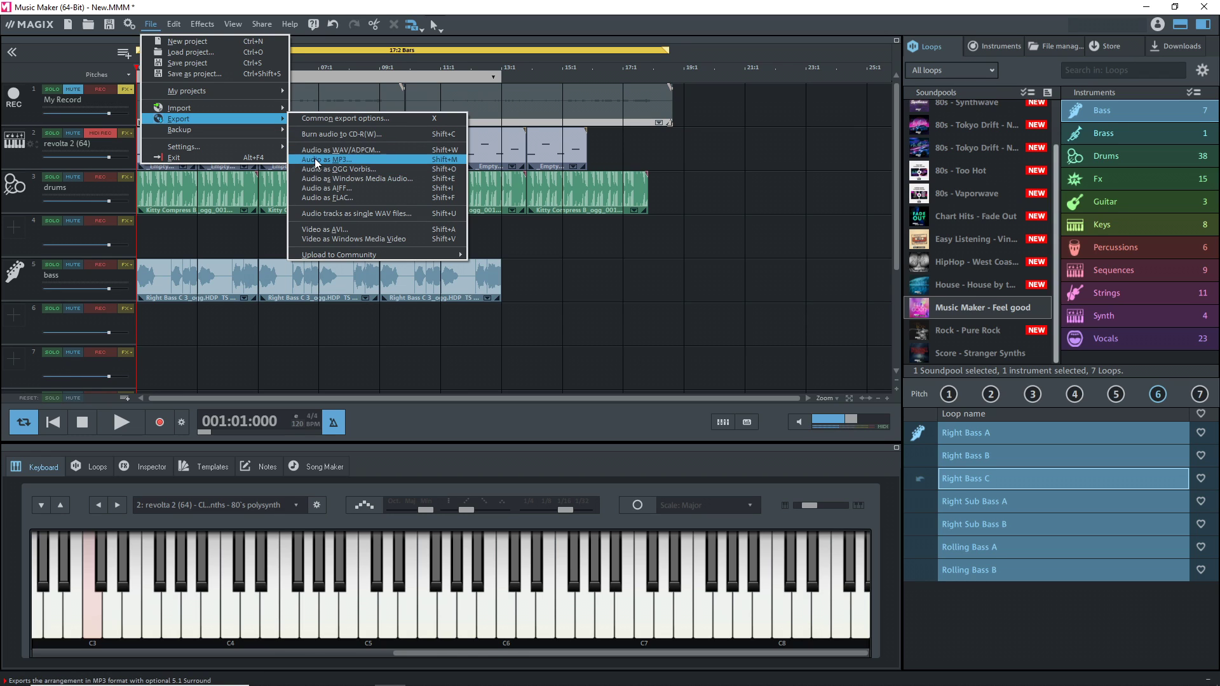
left_click(338, 160)
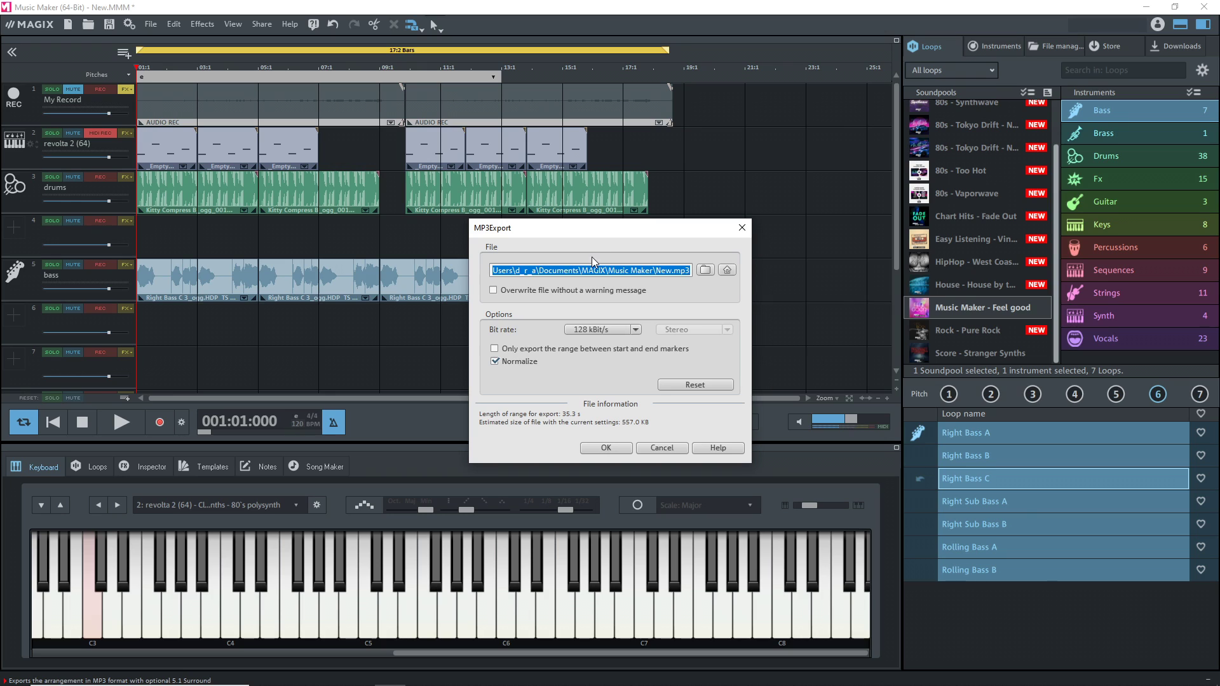
left_click(633, 329)
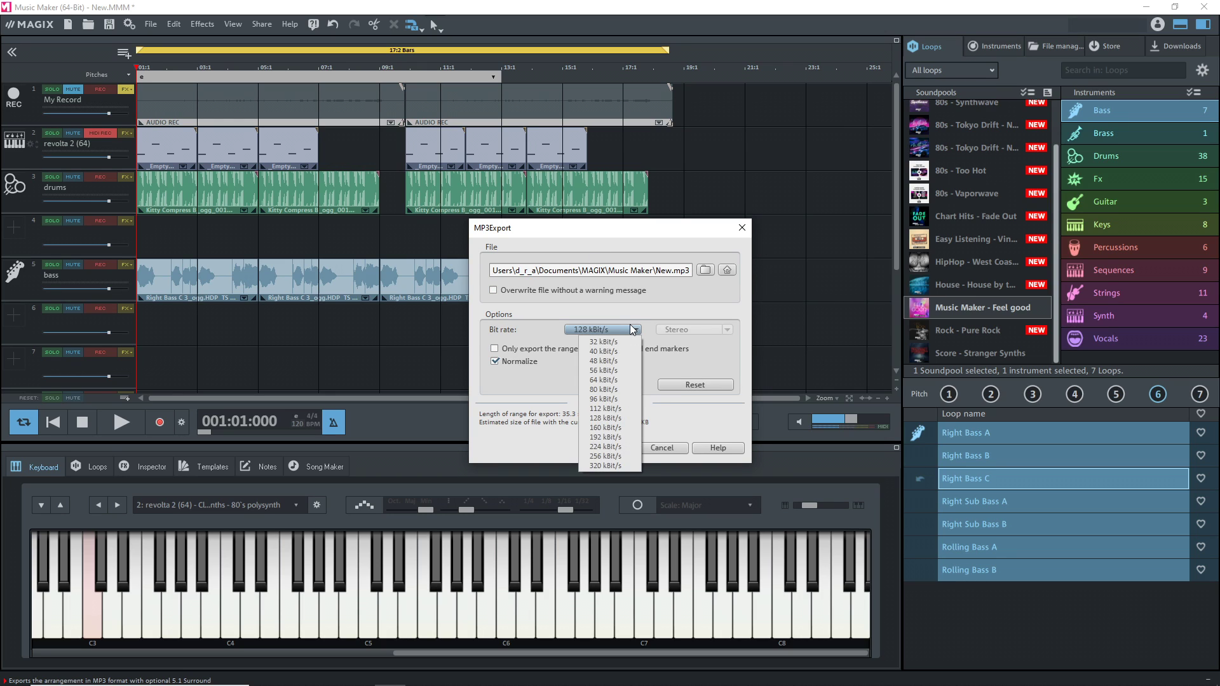
left_click(601, 437)
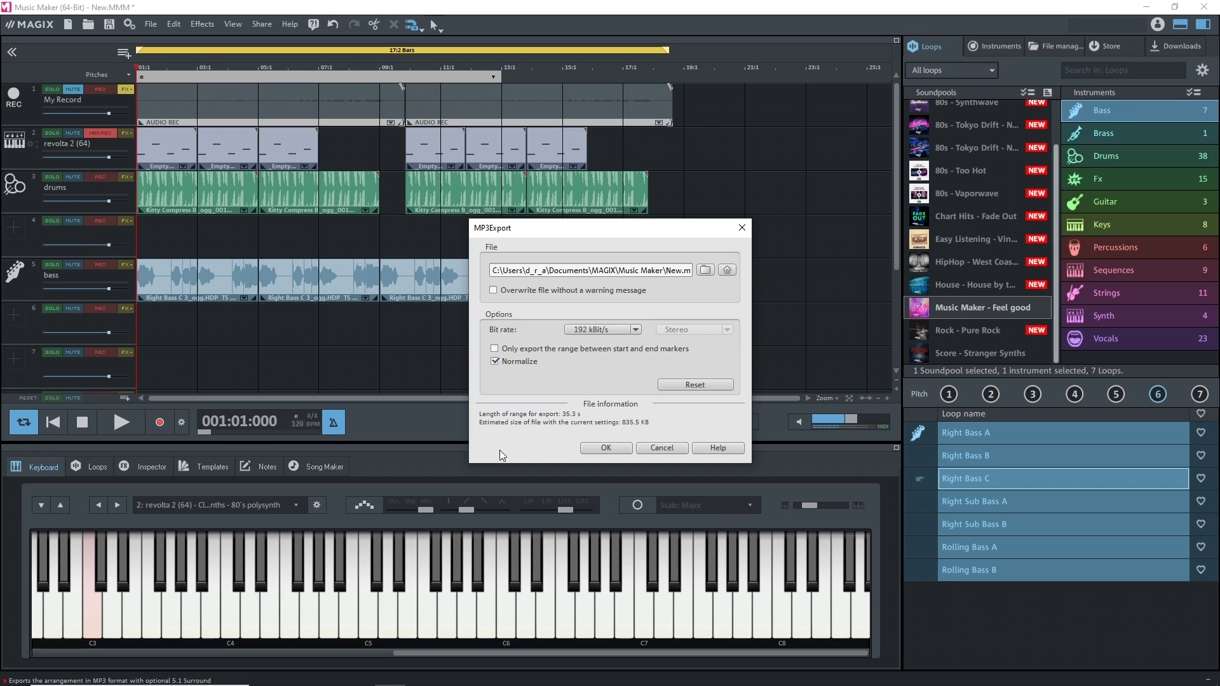
- Keep the Desktop save path, disable Normalize, and export New.mp3
left_click(706, 271)
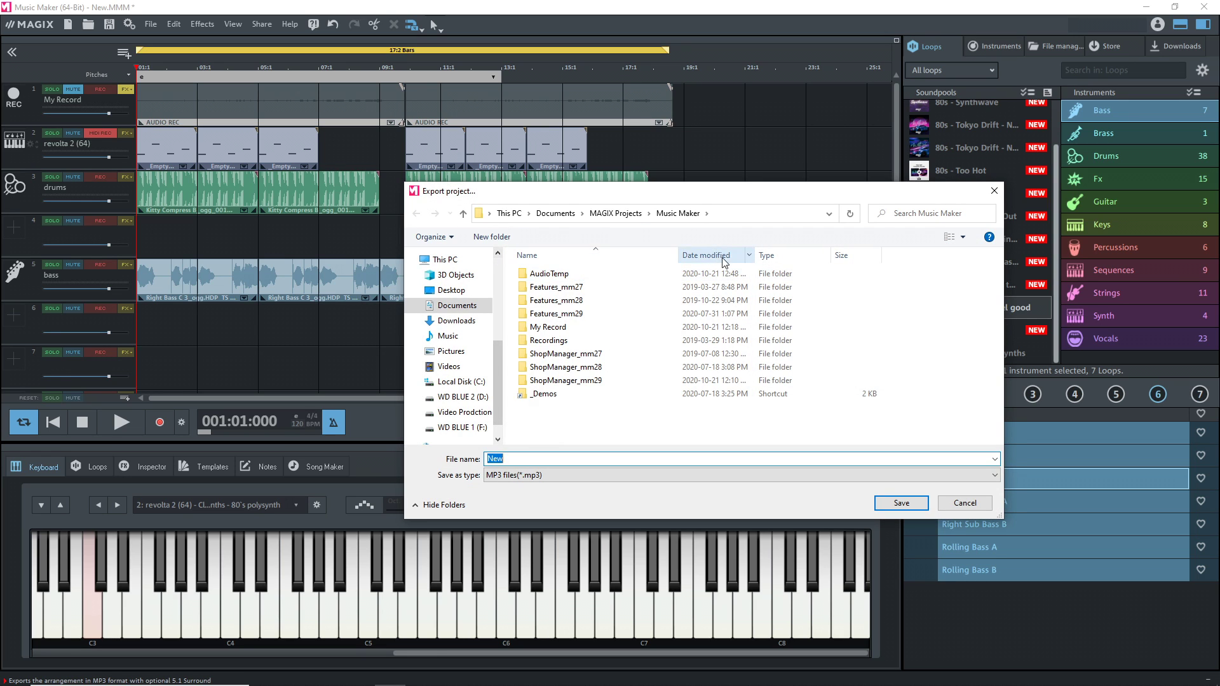
left_click(965, 502)
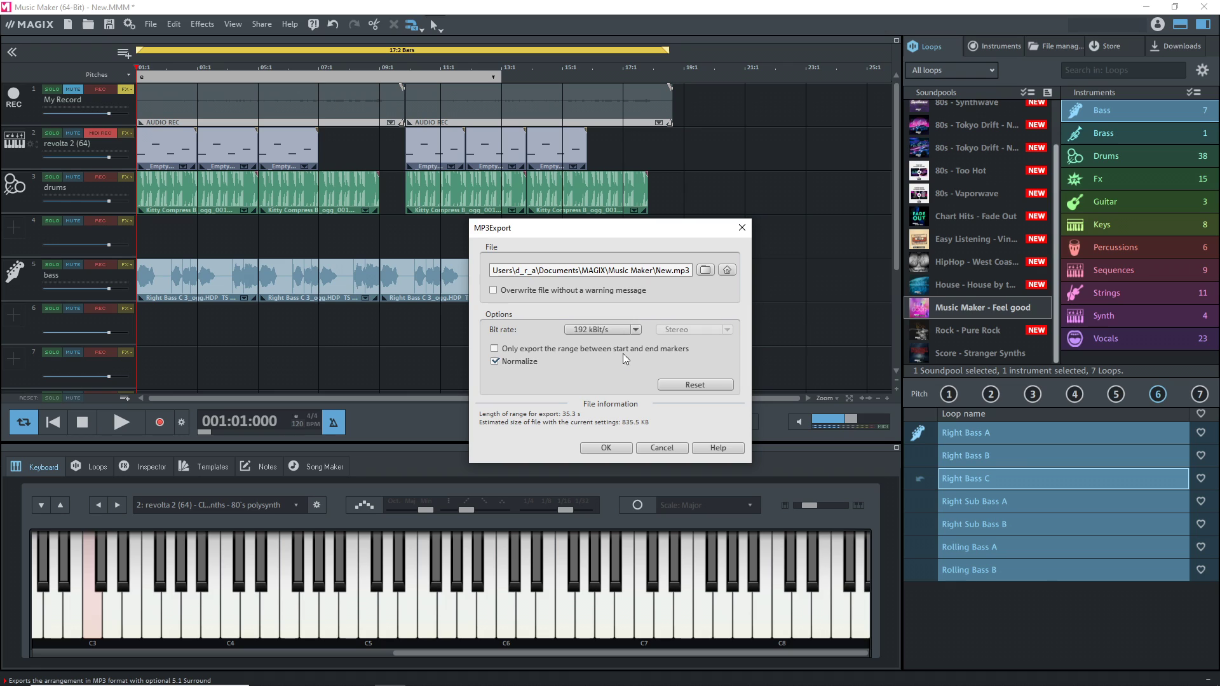
left_click(684, 354)
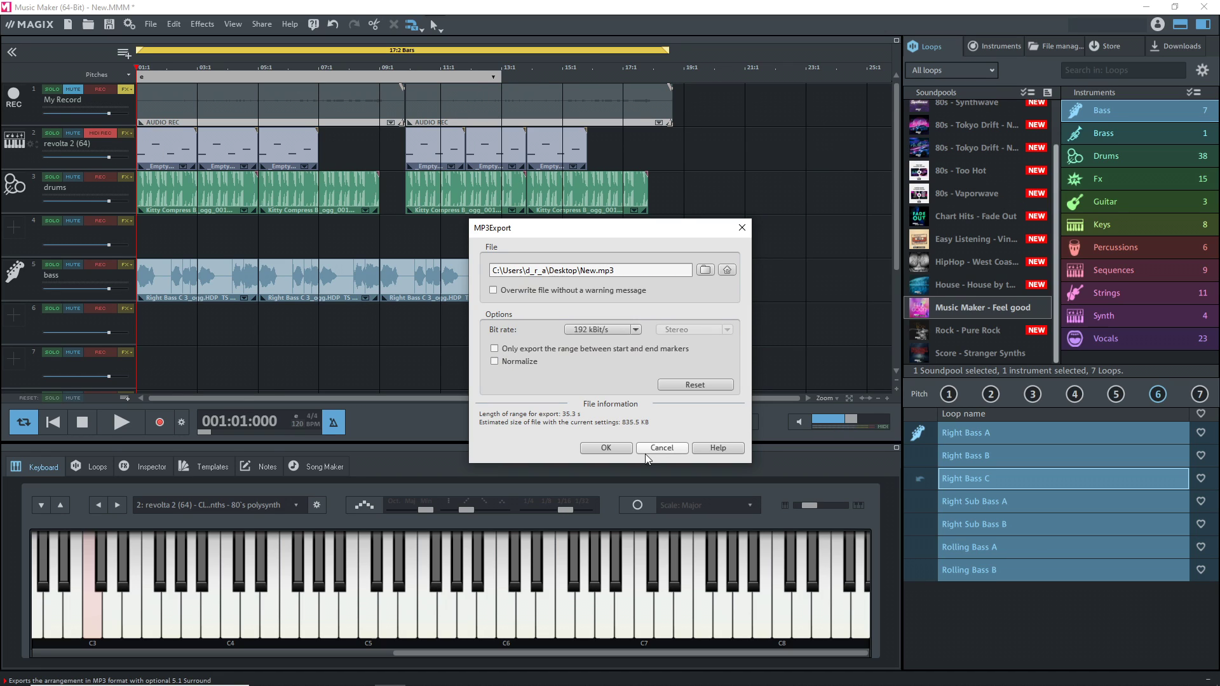
left_click(607, 448)
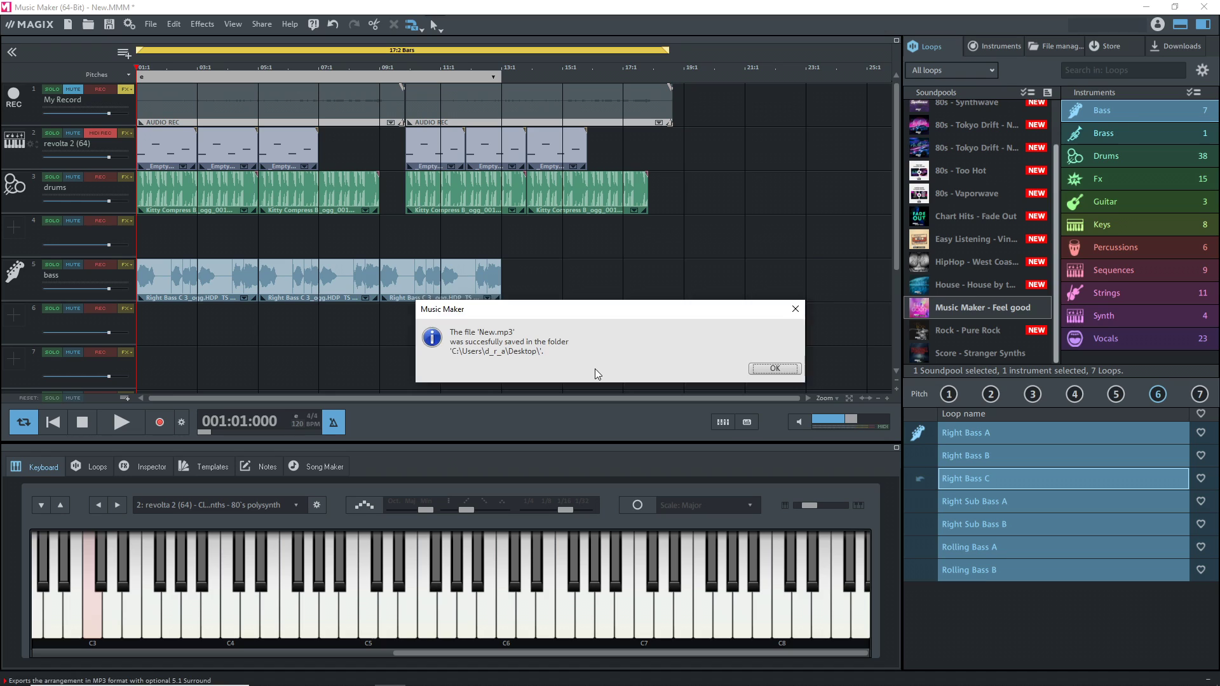
key("Return")
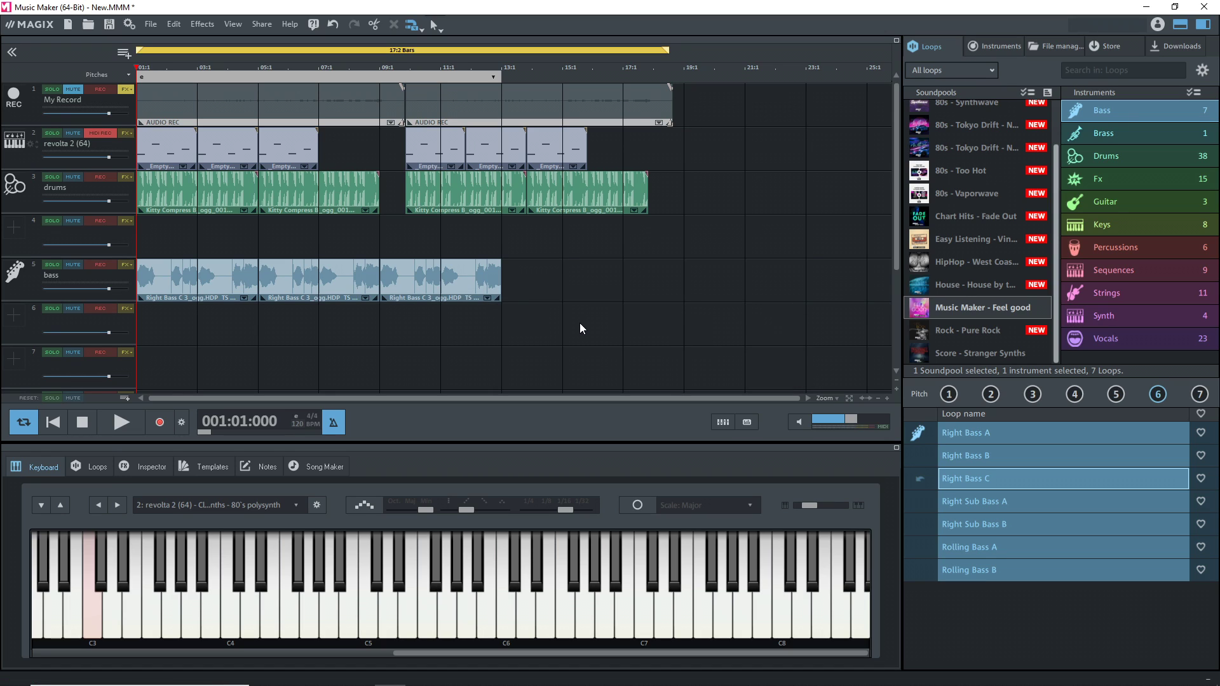